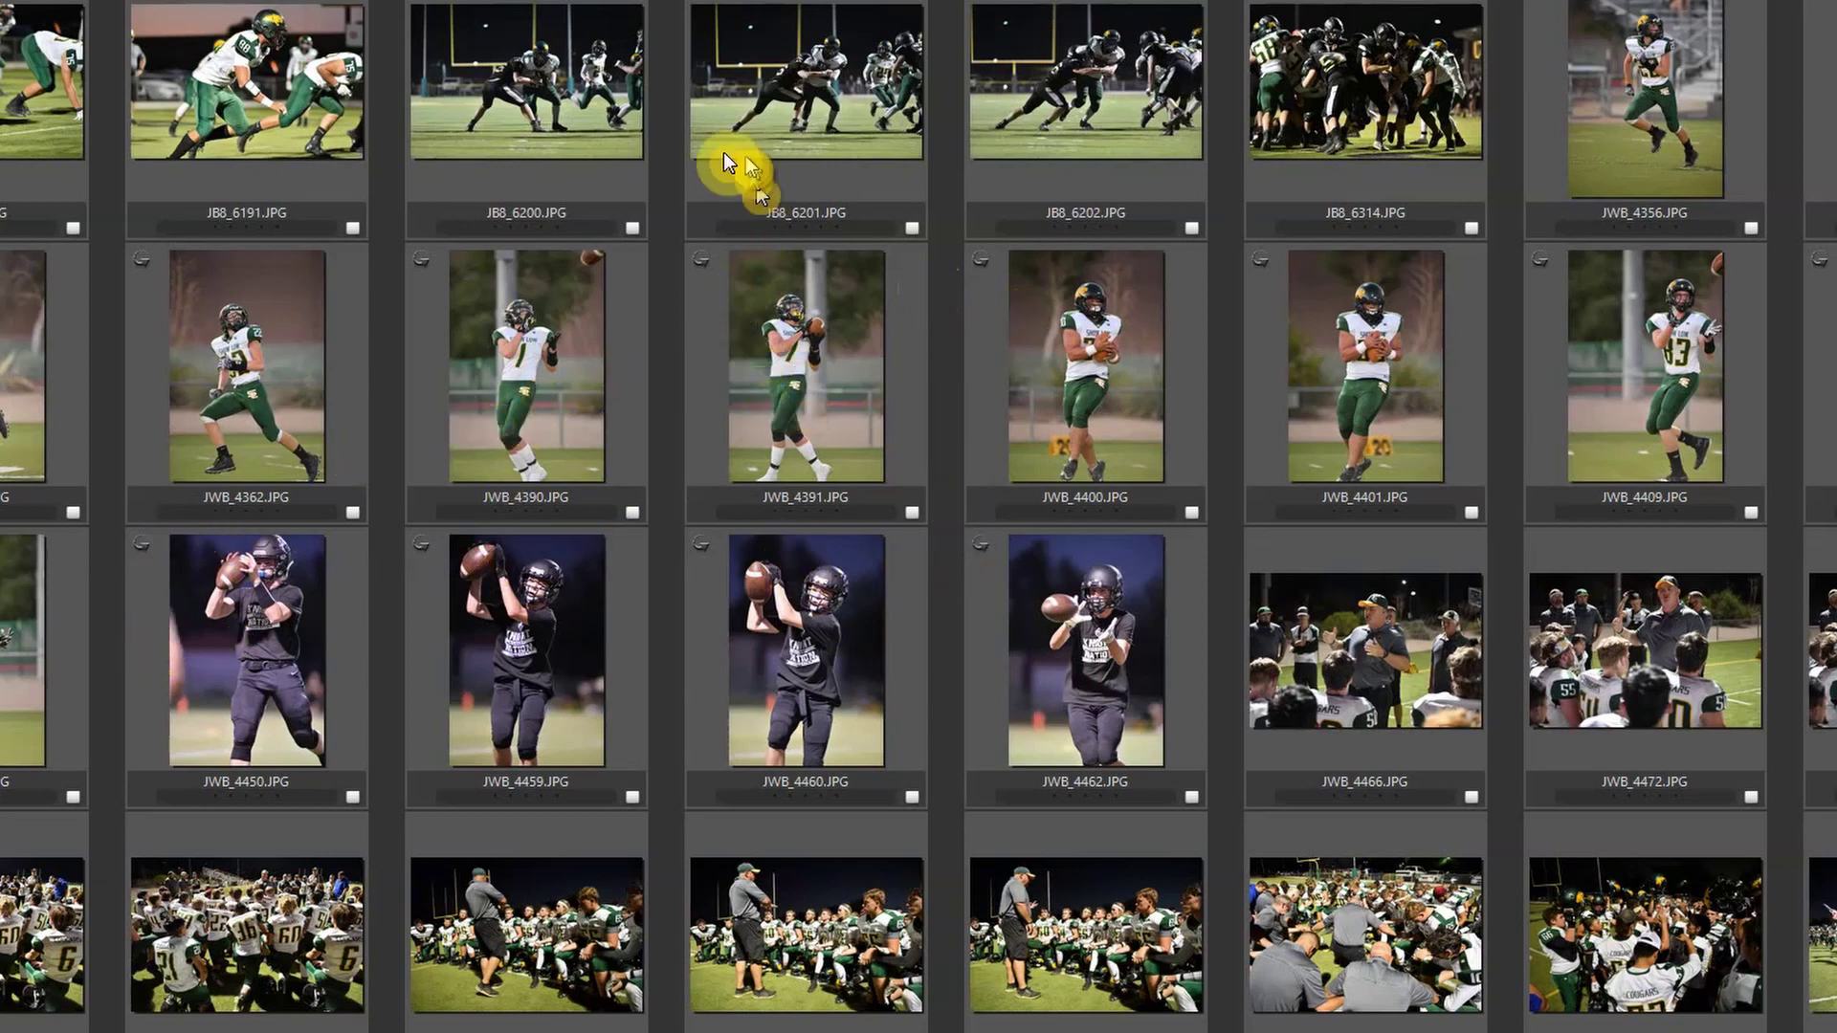
- Open the photo JWB_4390.JPG from the contact sheet in the large preview
click(620, 388)
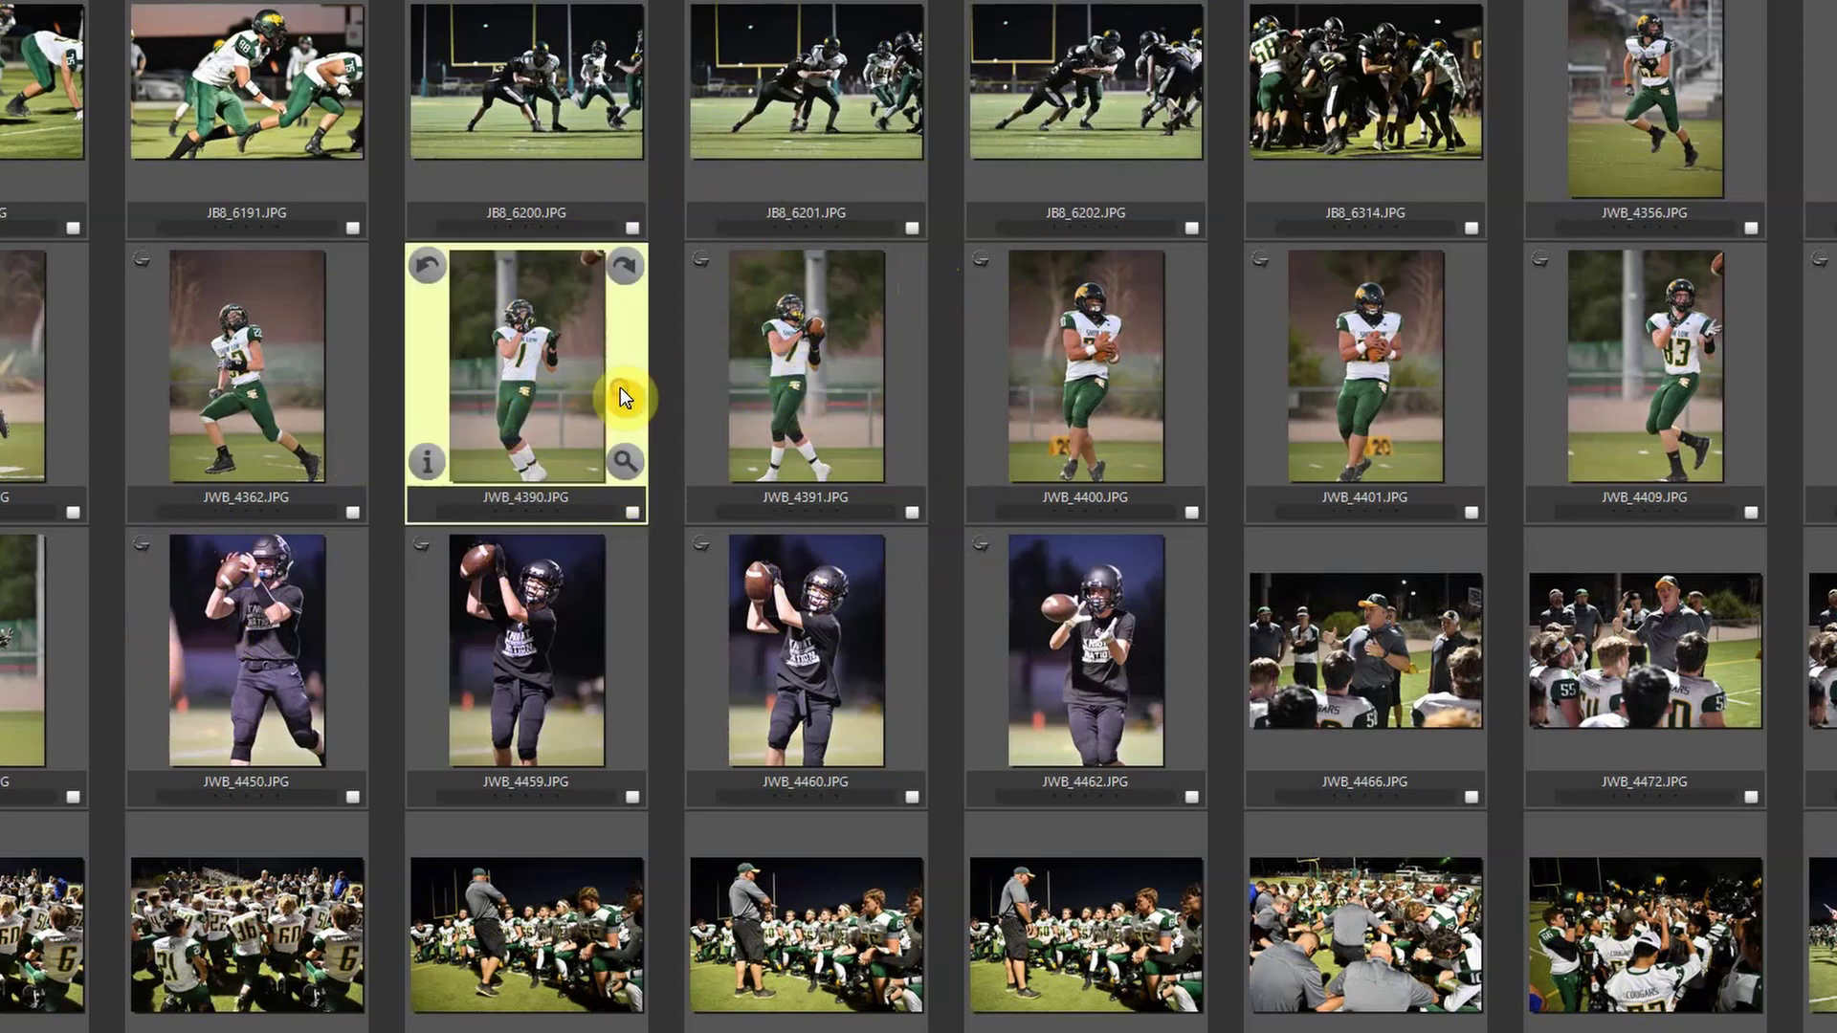
click(625, 459)
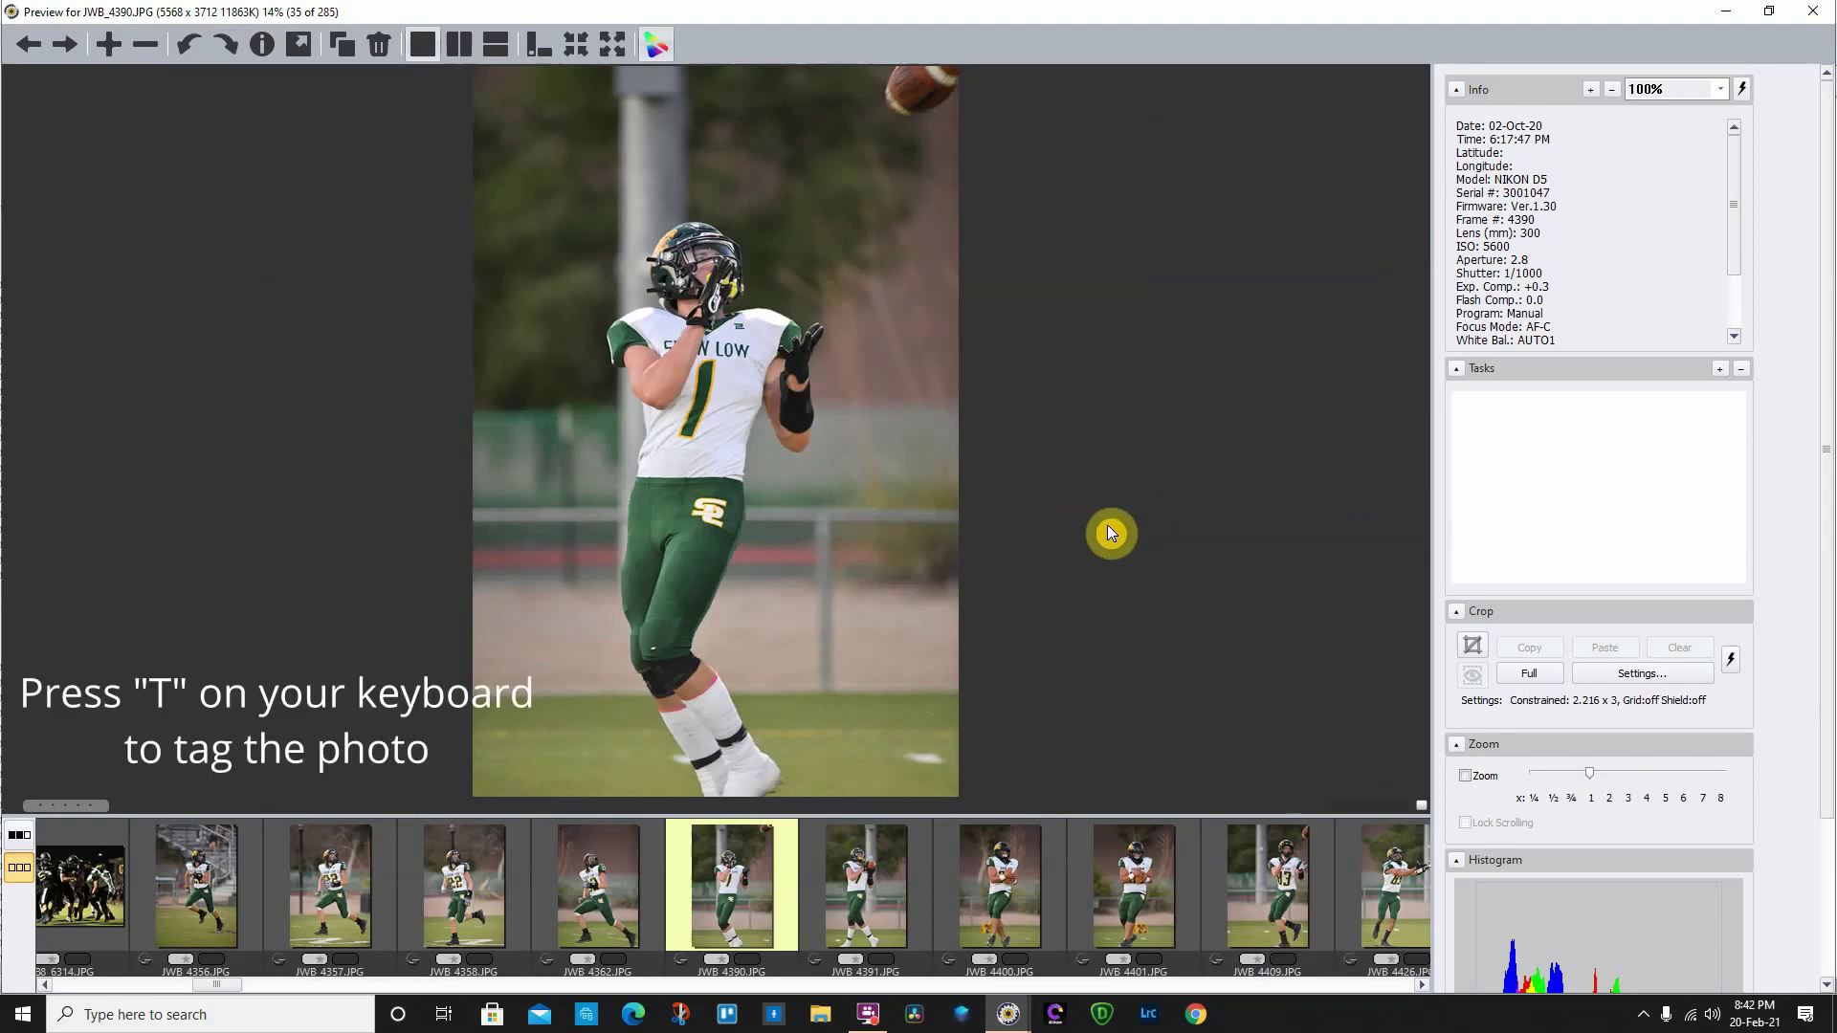
key(t)
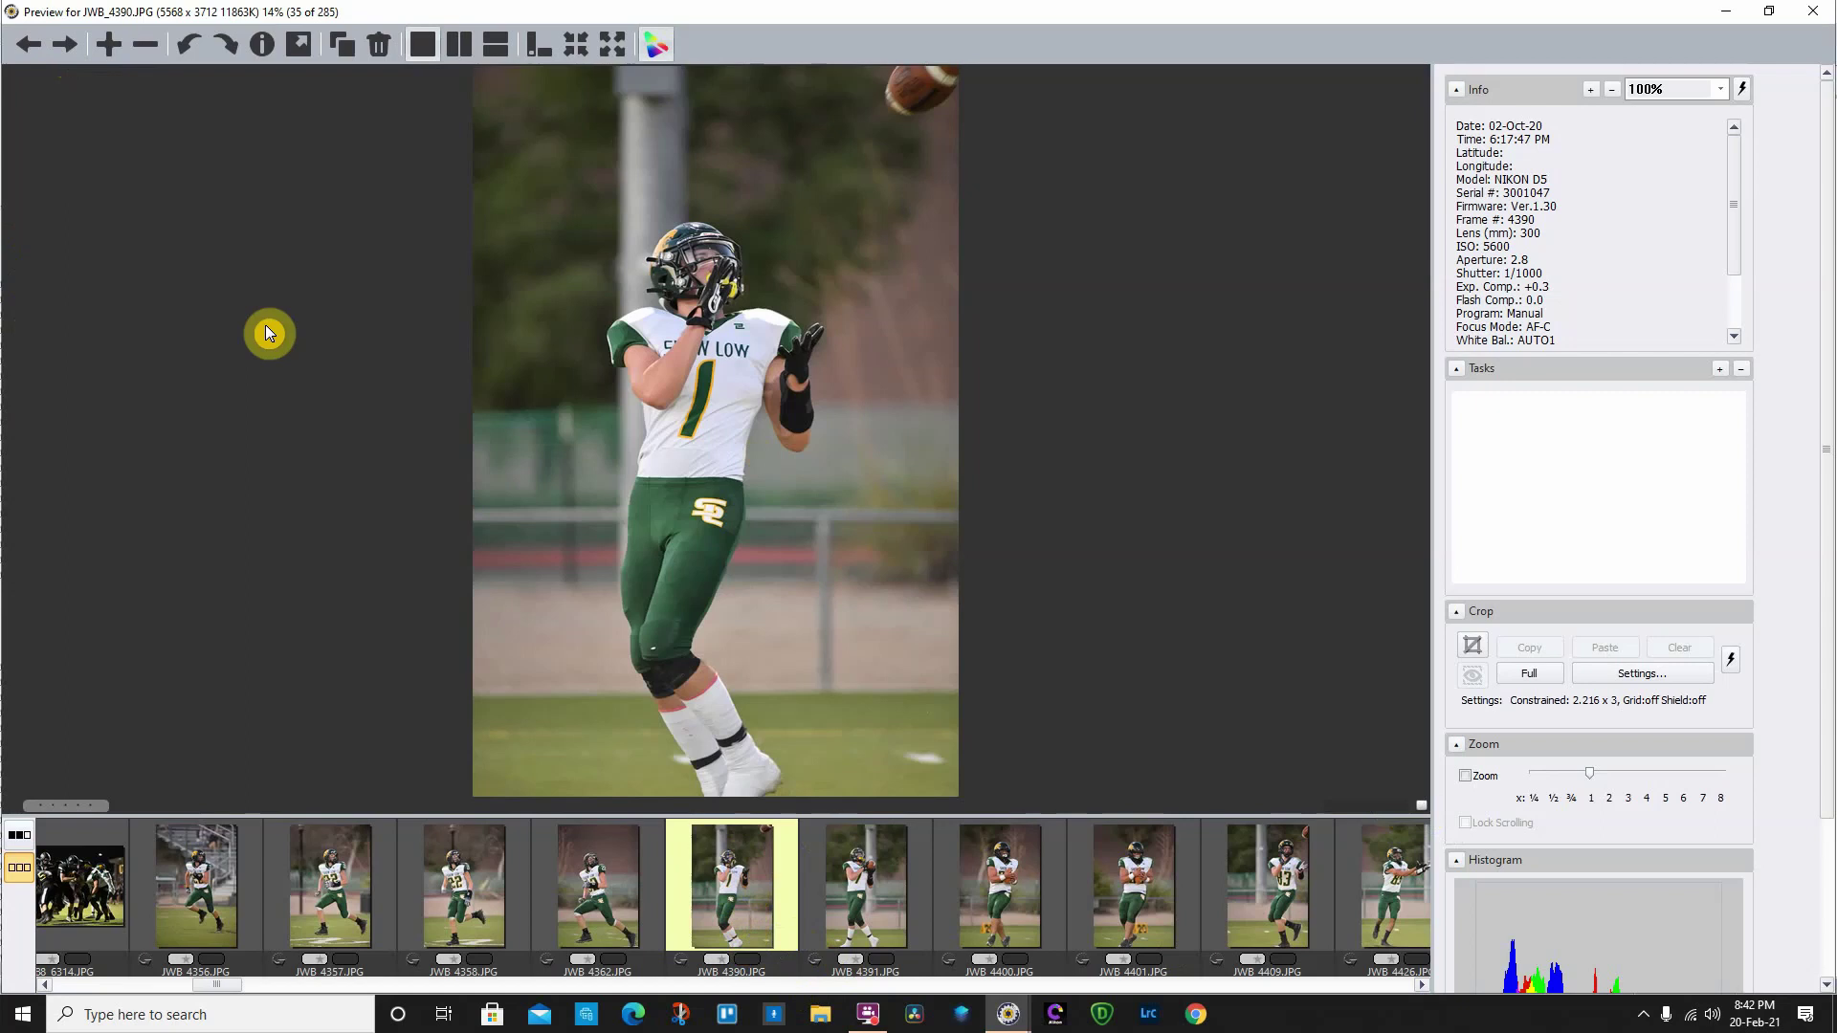
- Advance through the player photos in the preview to JWB_4426.JPG and tag it
key(Right)
key(Right)
key(Right)
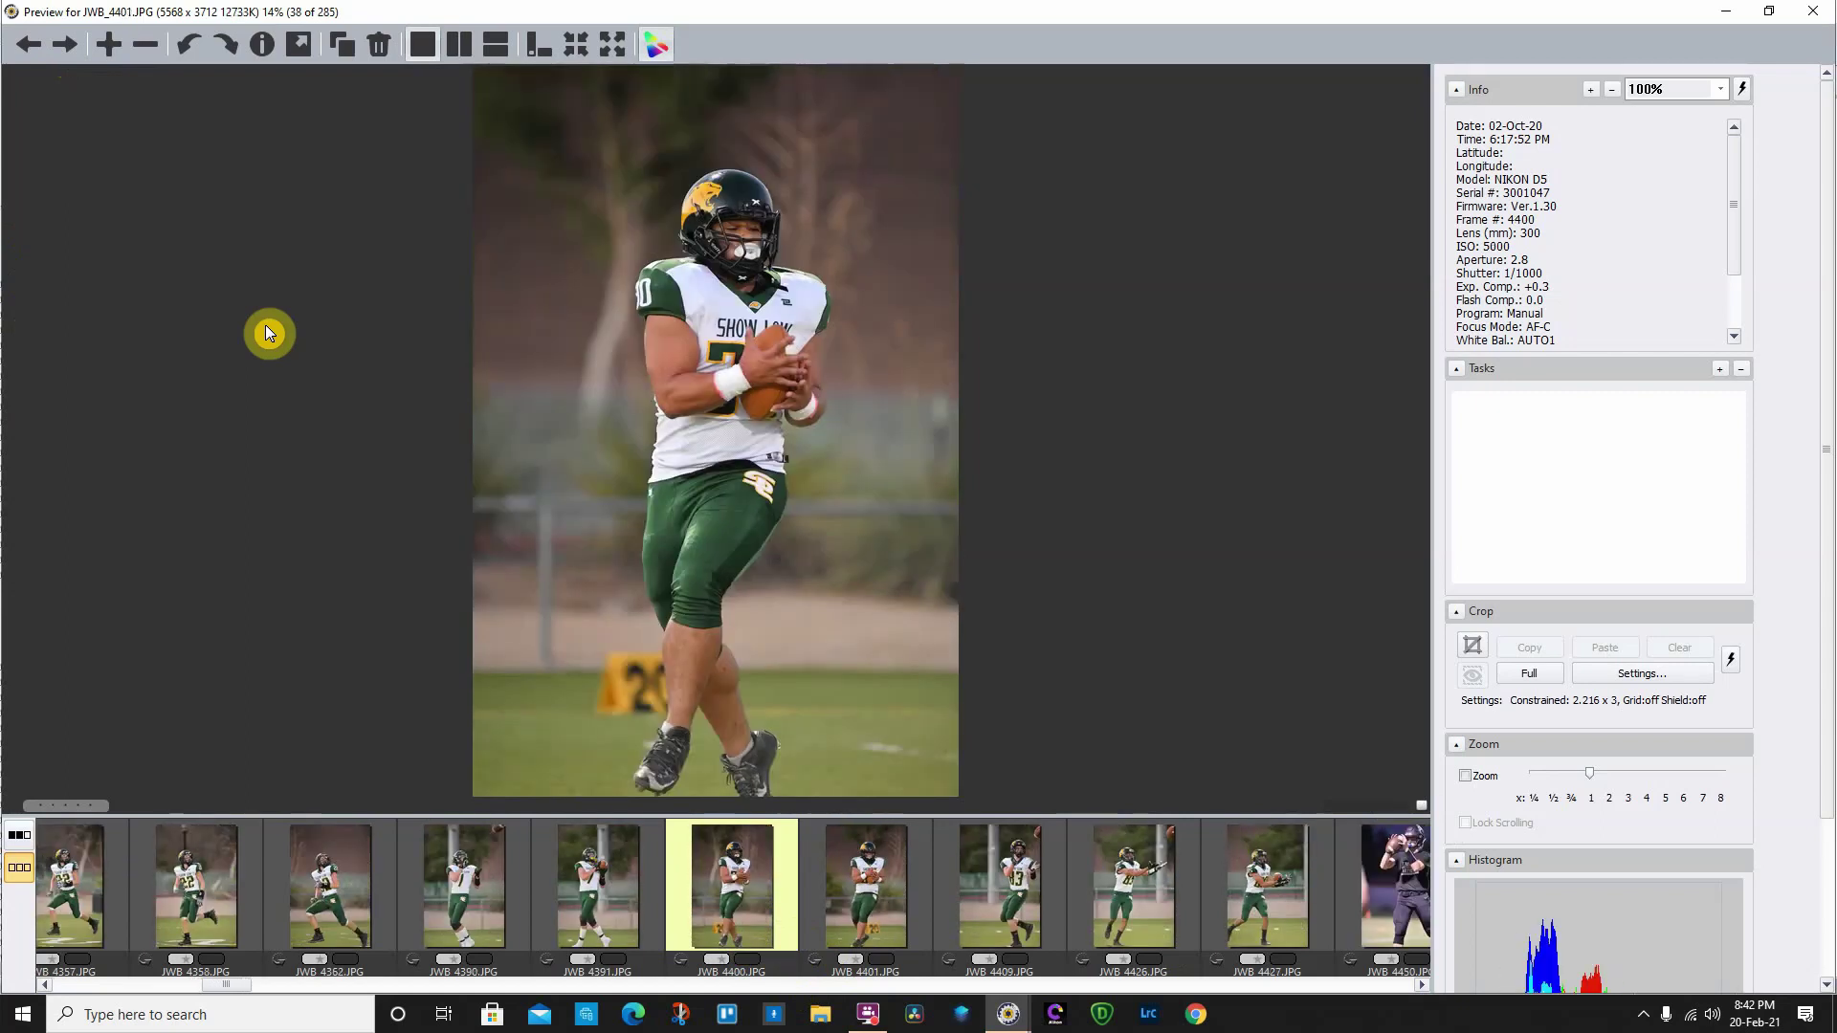
key(Right)
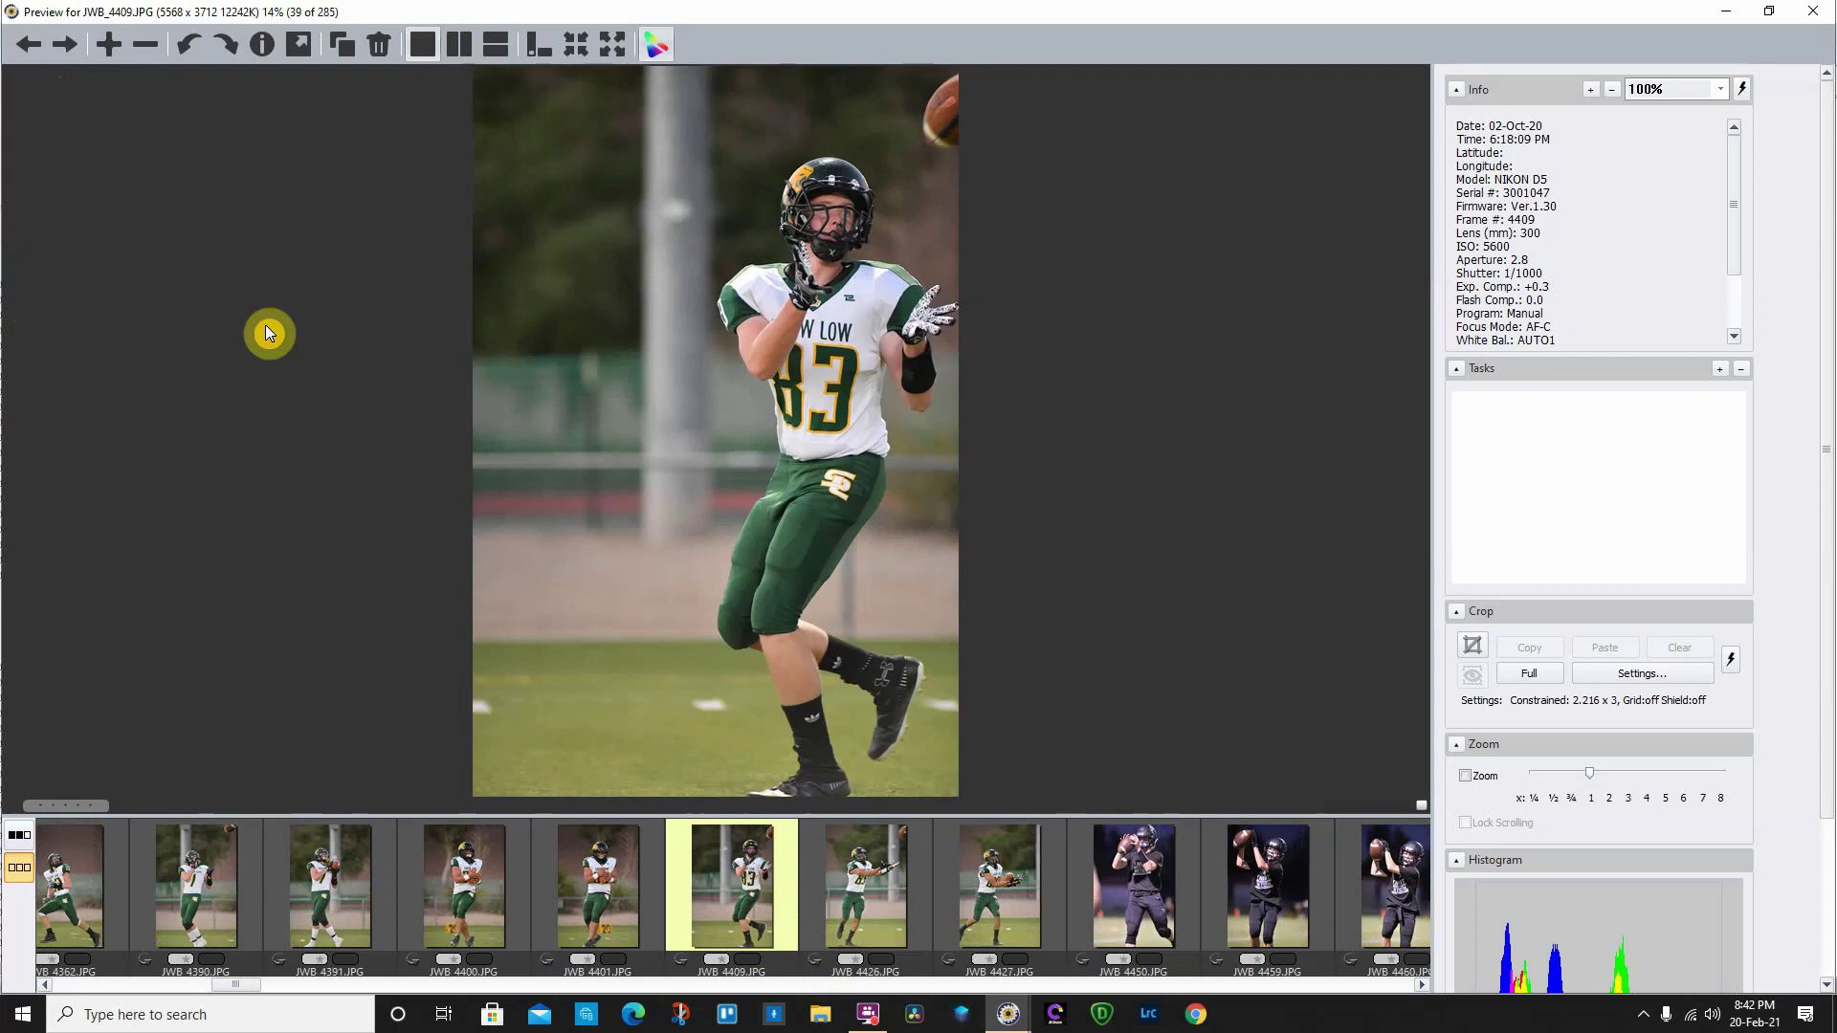
key(Right)
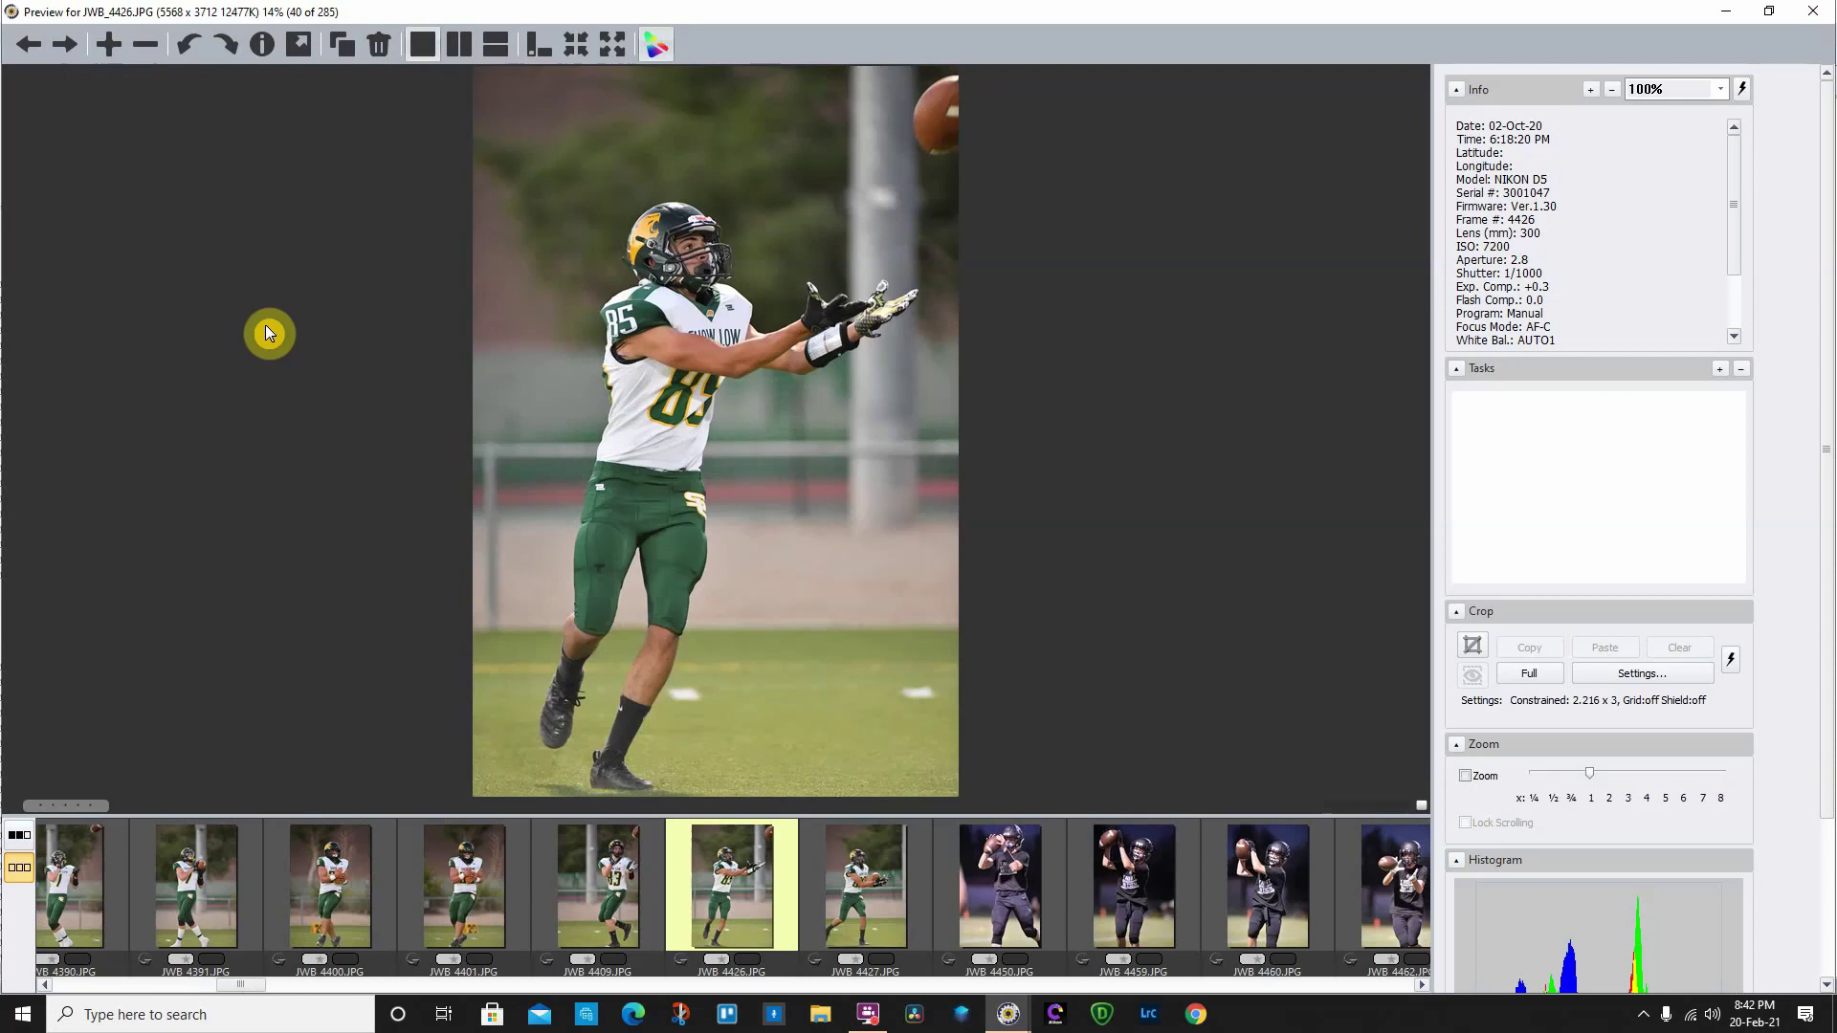
key(t)
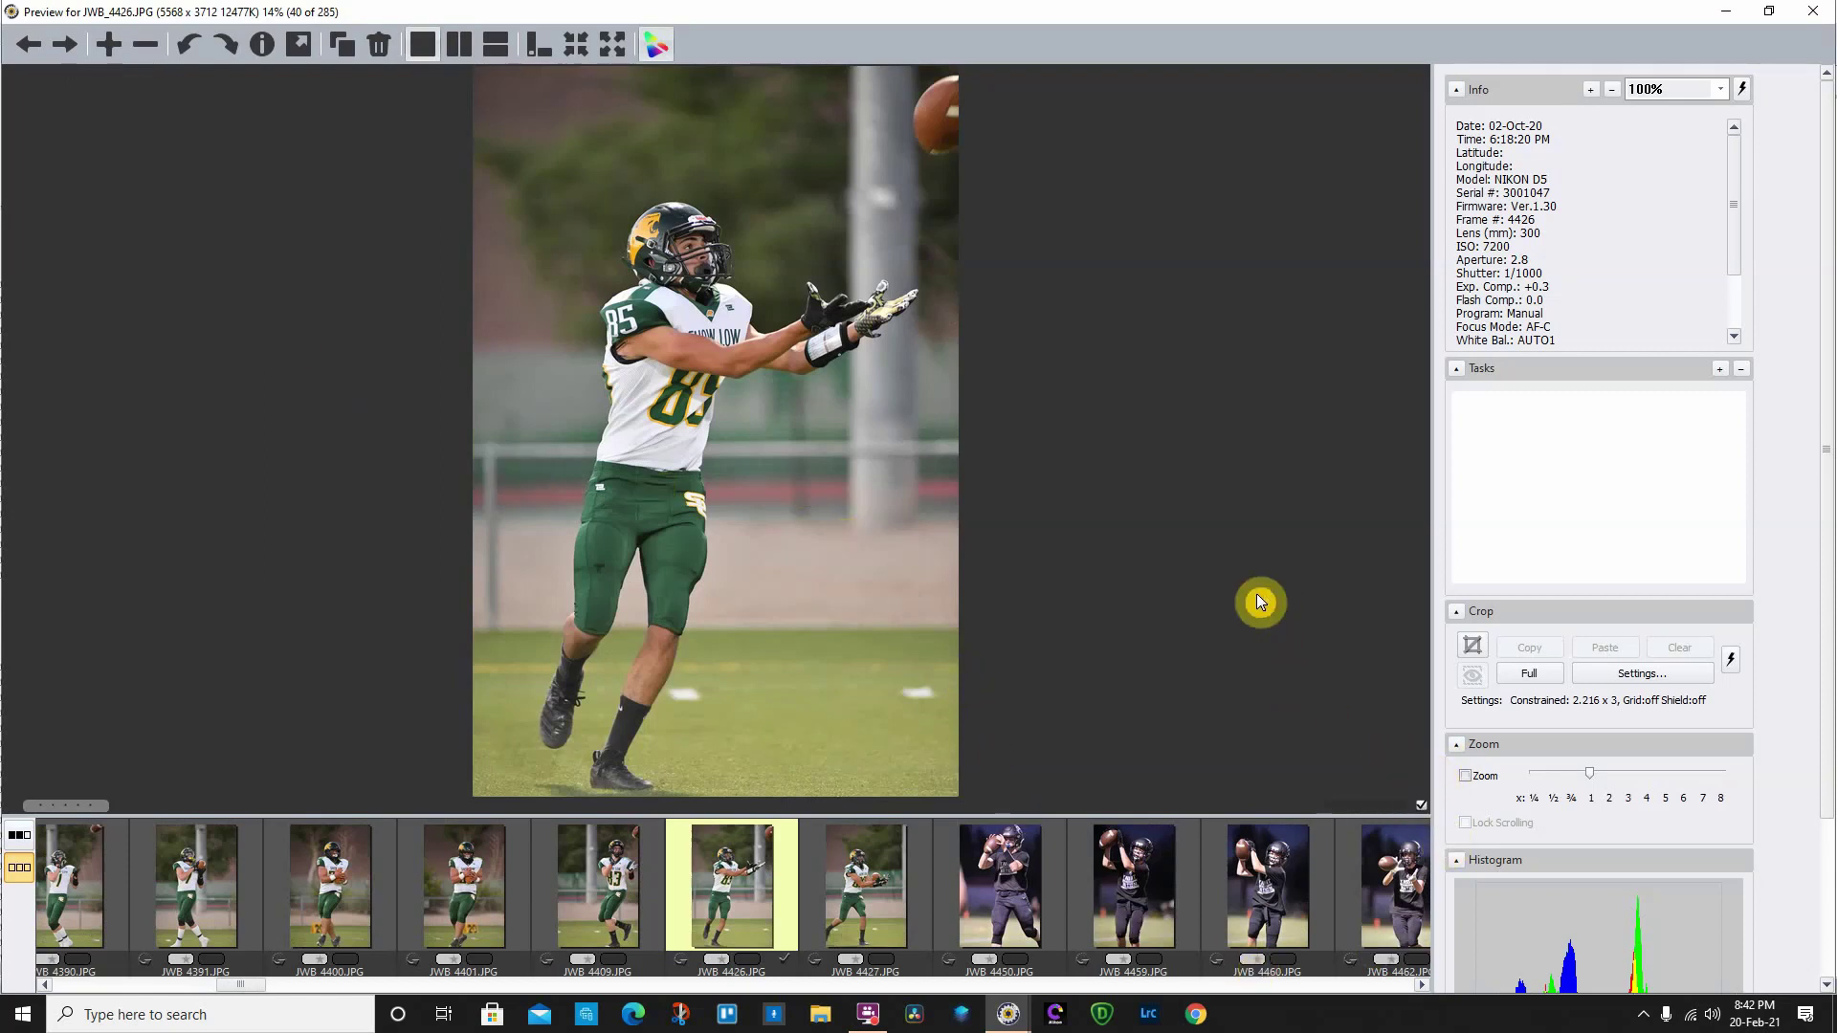
- Continue through the following photos, tagging JWB_4462, JWB_4466, JWB_4472 and JWB_4473
key(Right)
key(Right)
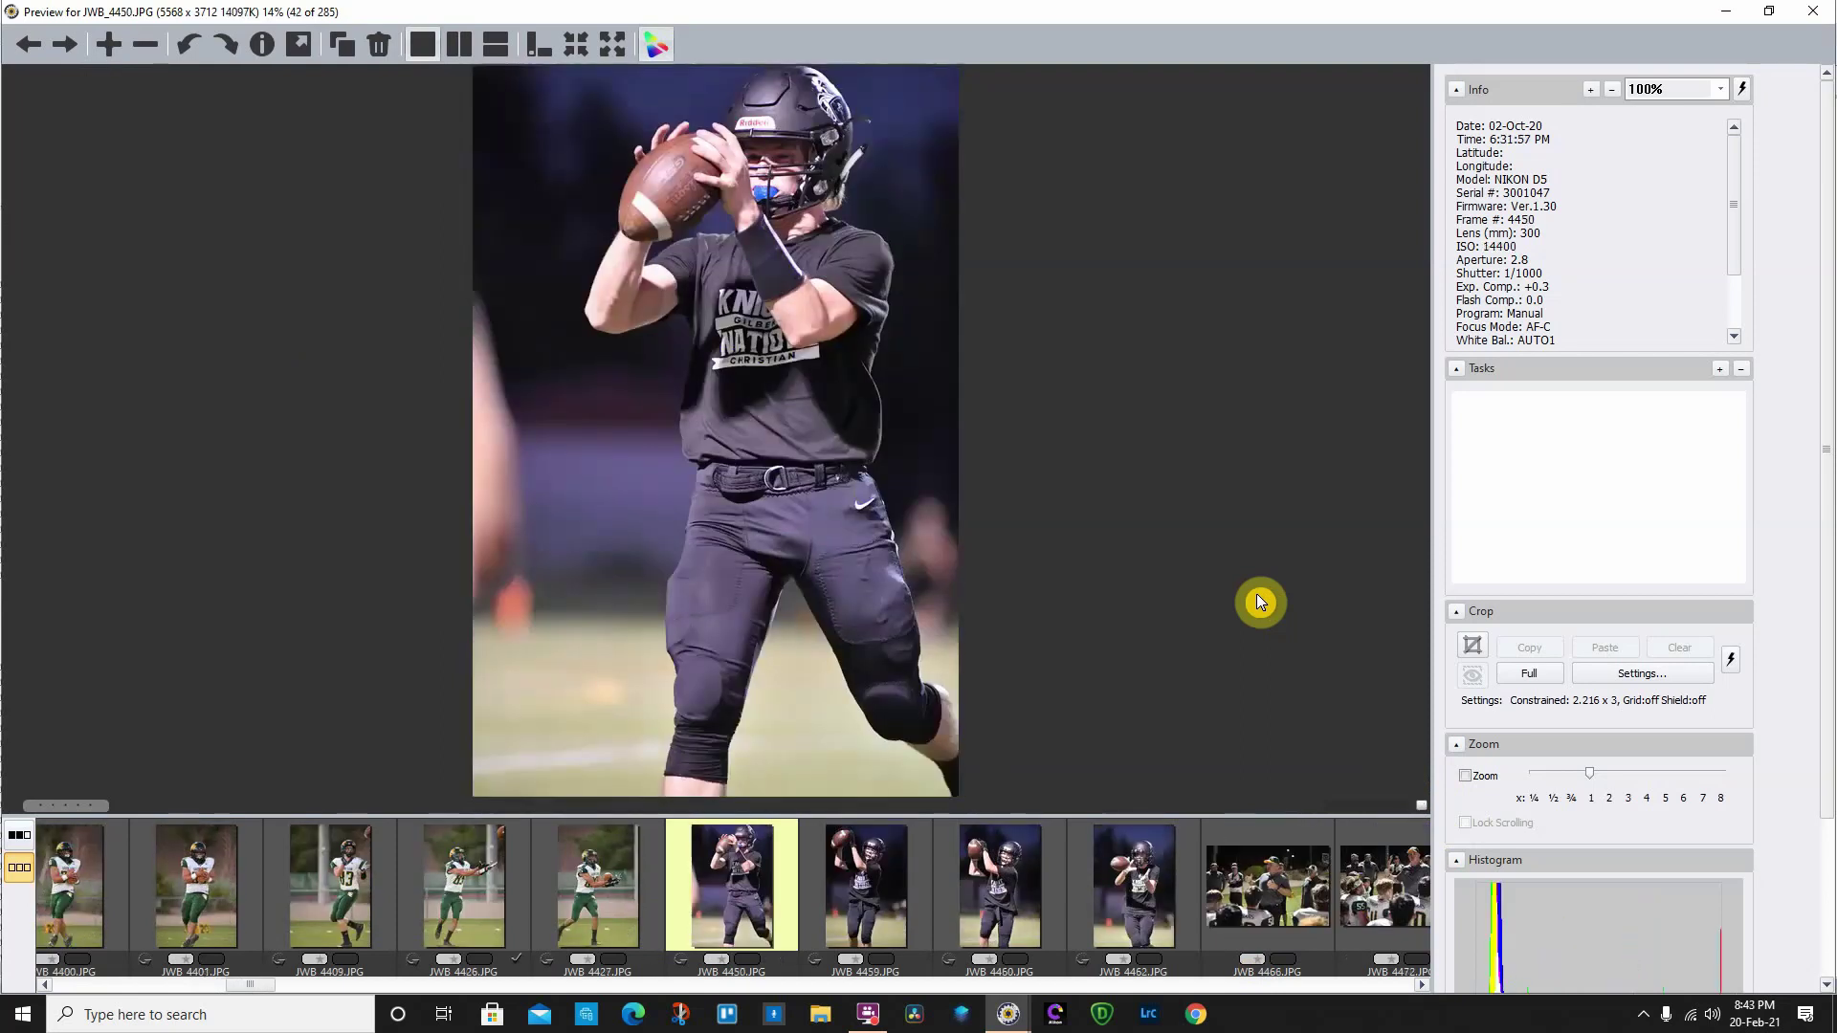
key(Right)
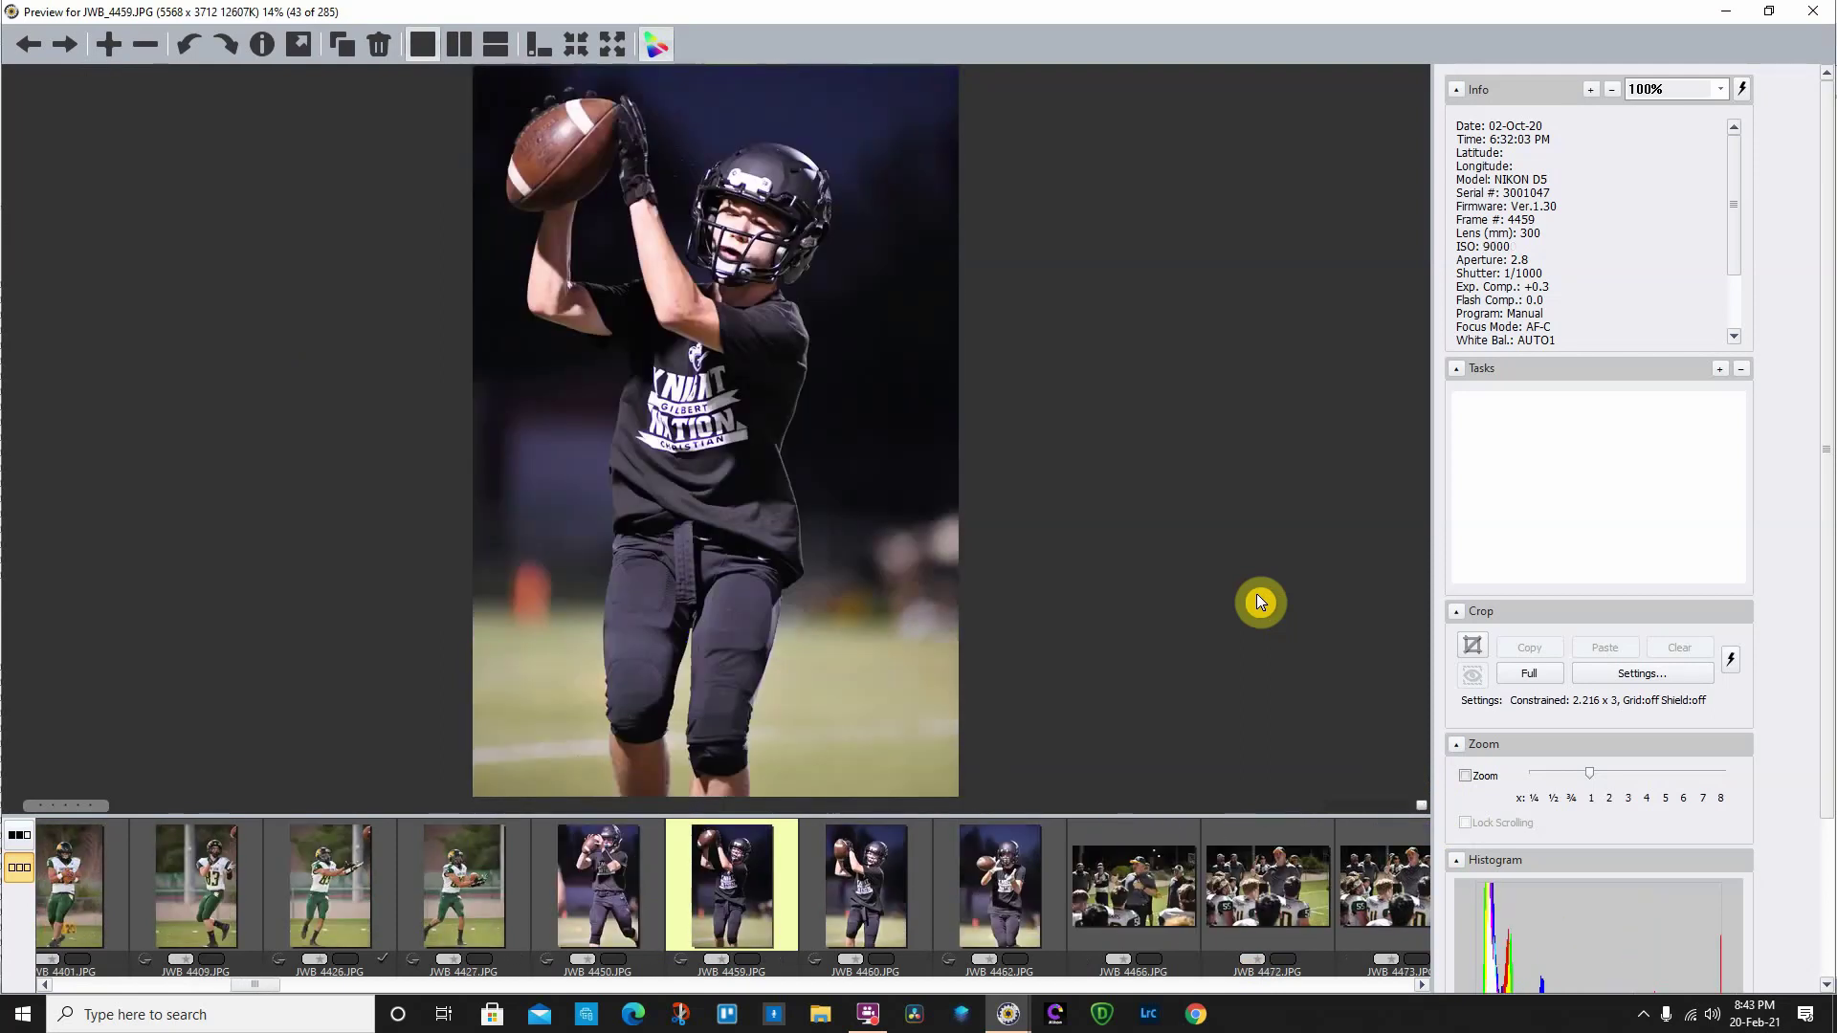
key(Right)
key(Right)
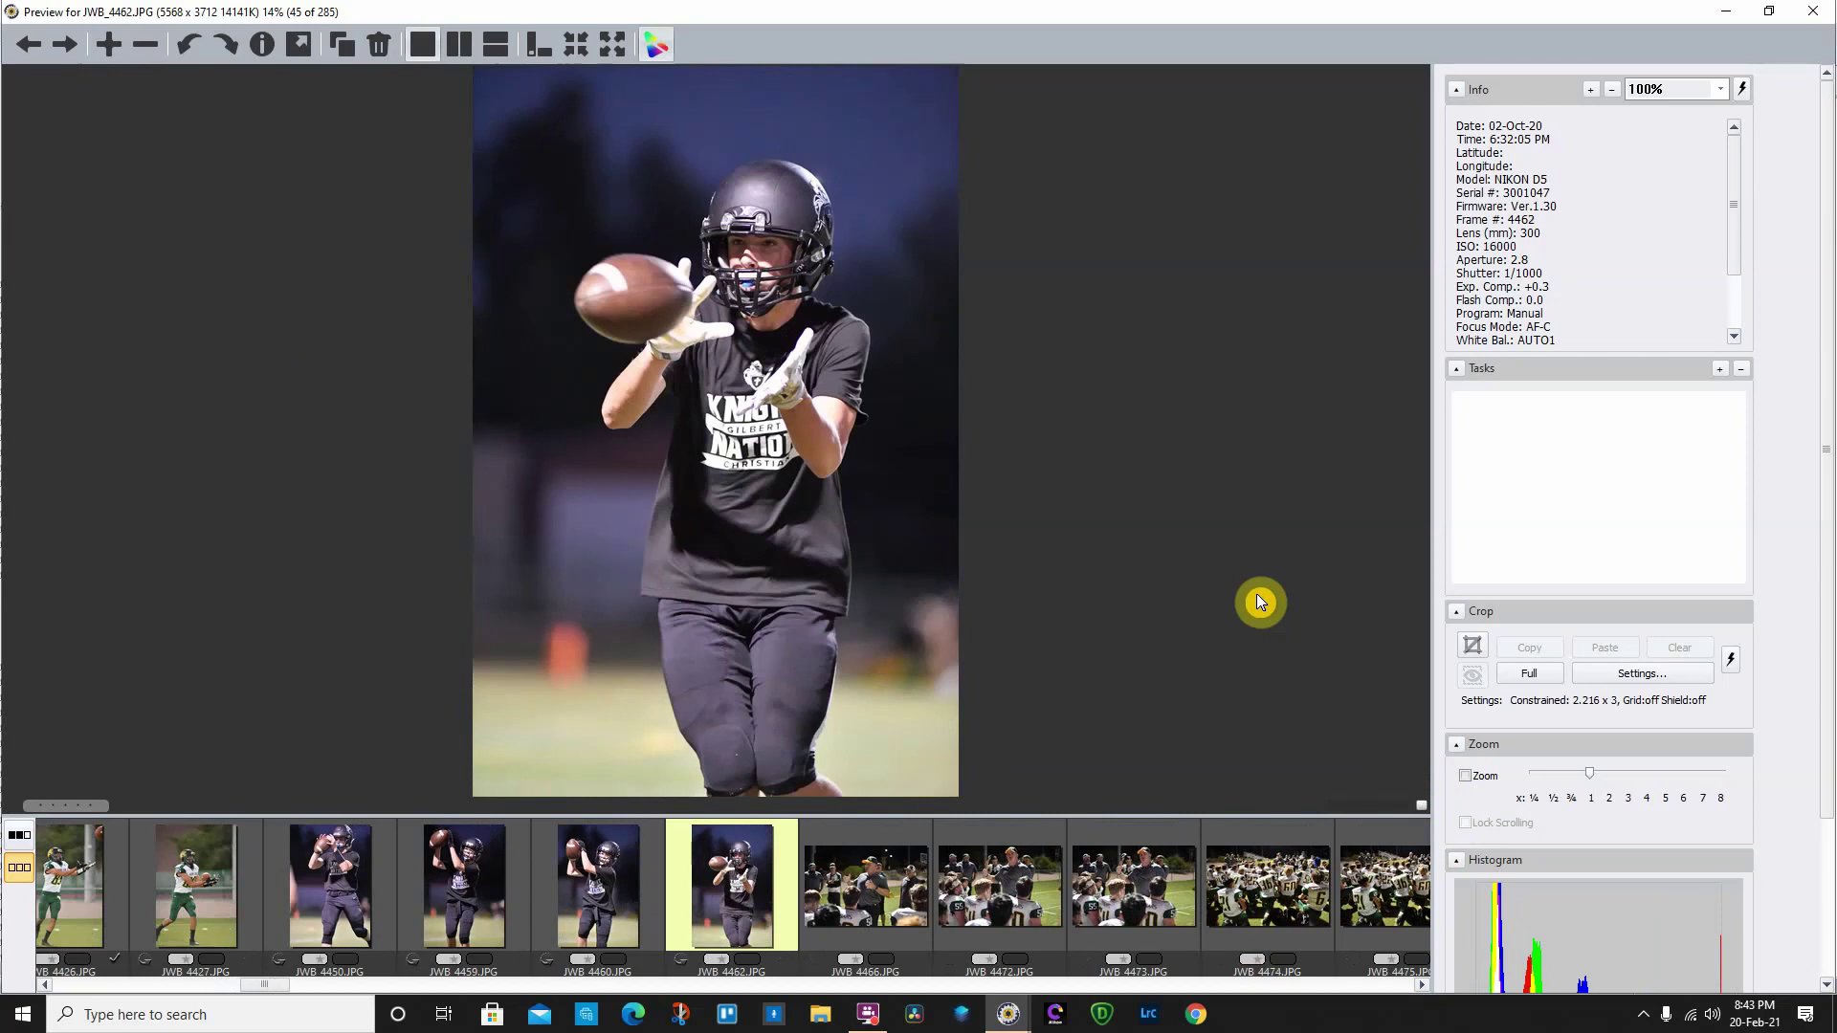
key(Right)
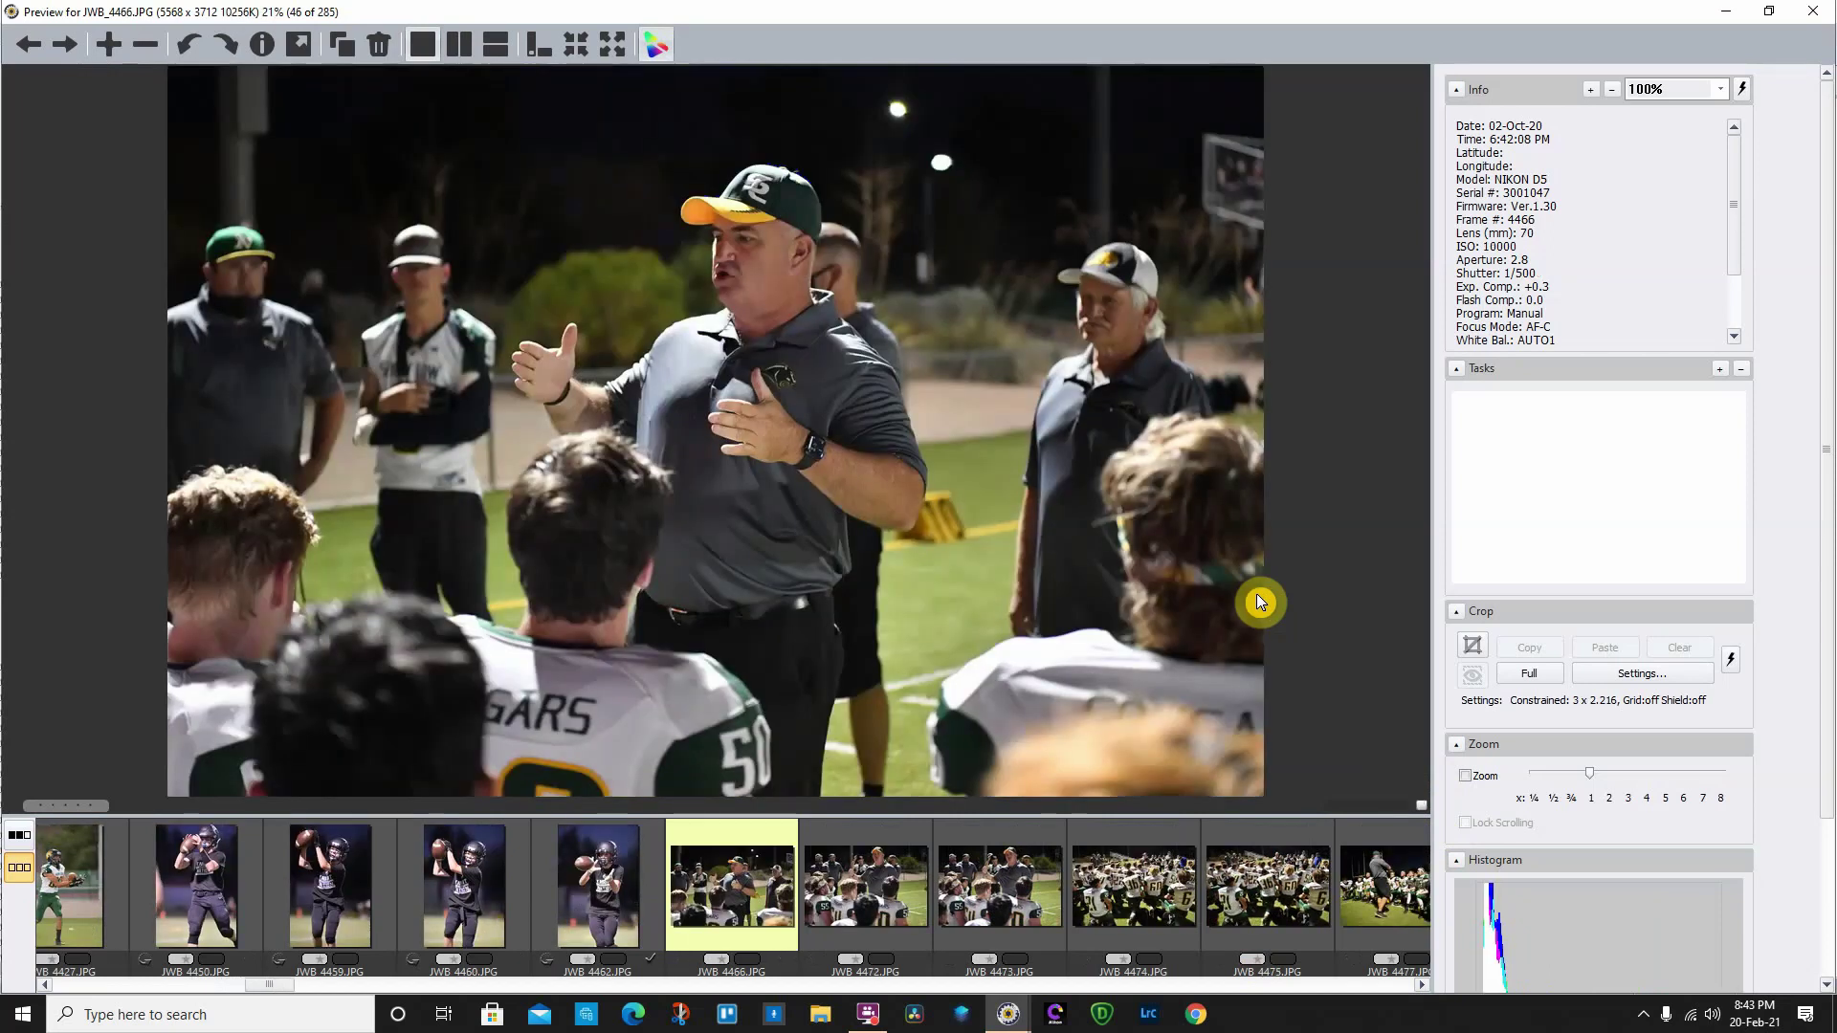
key(Right)
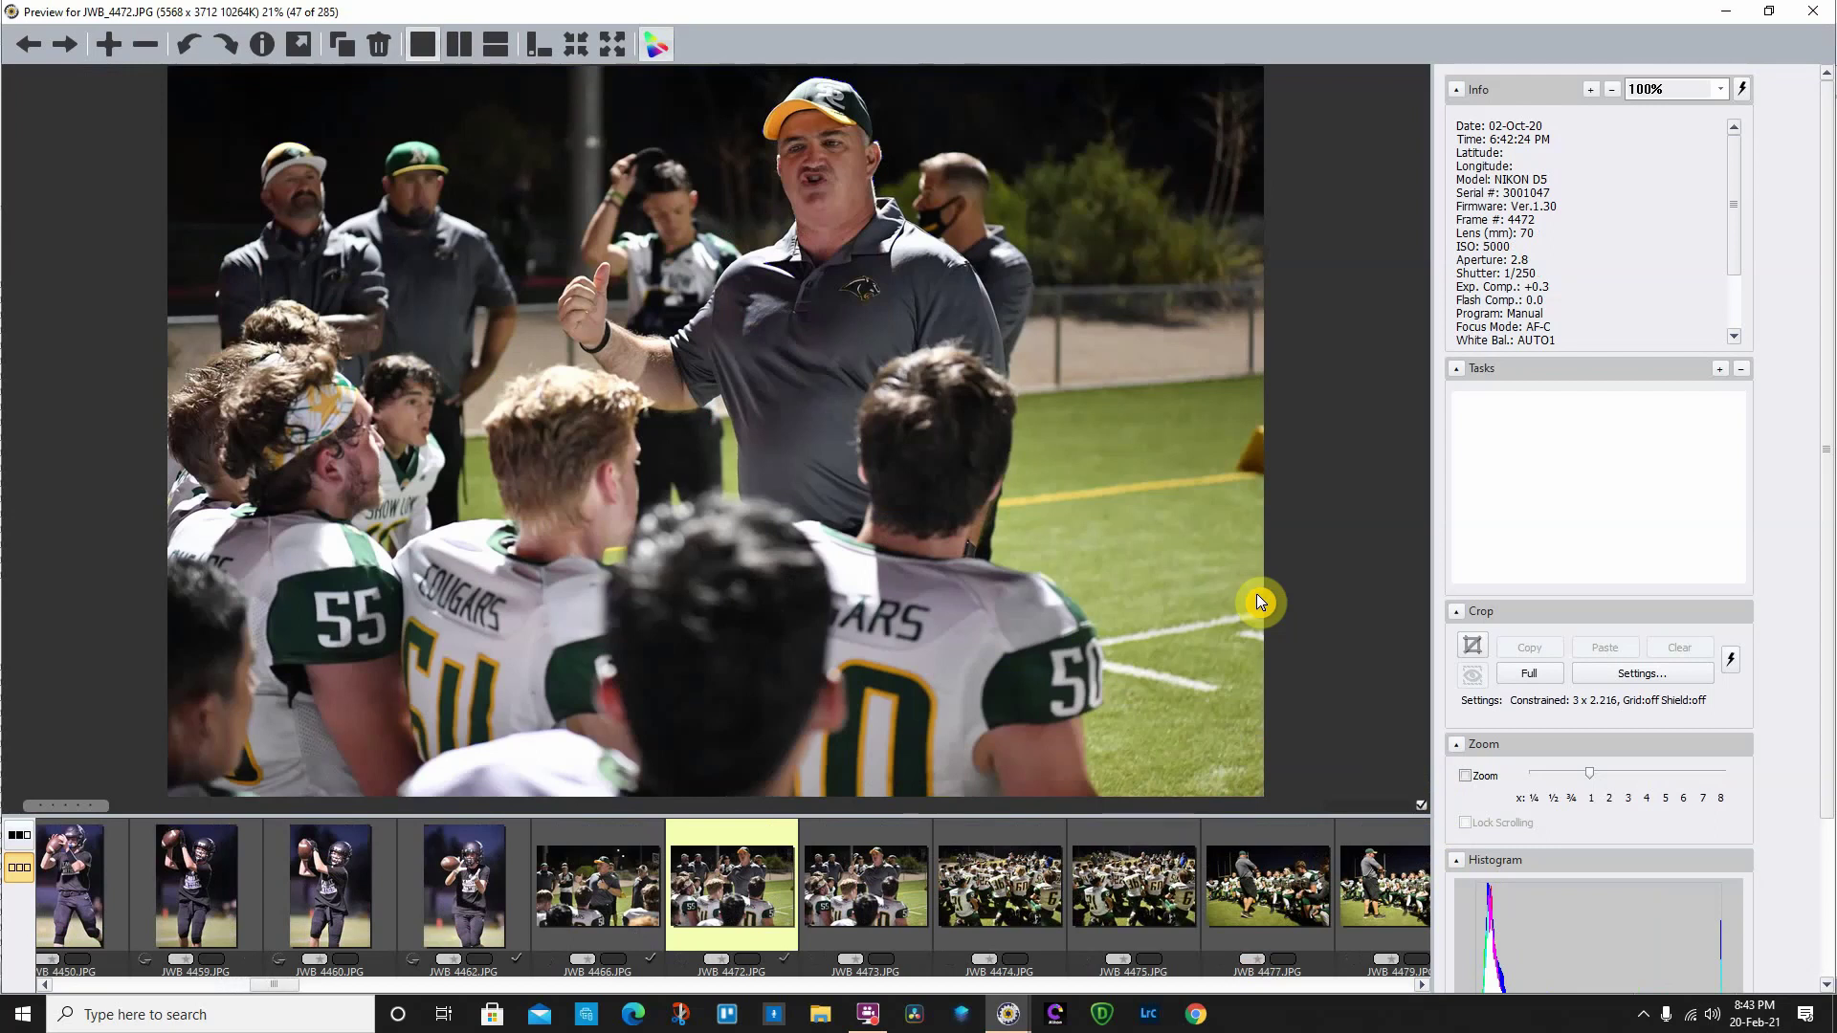
key(Right)
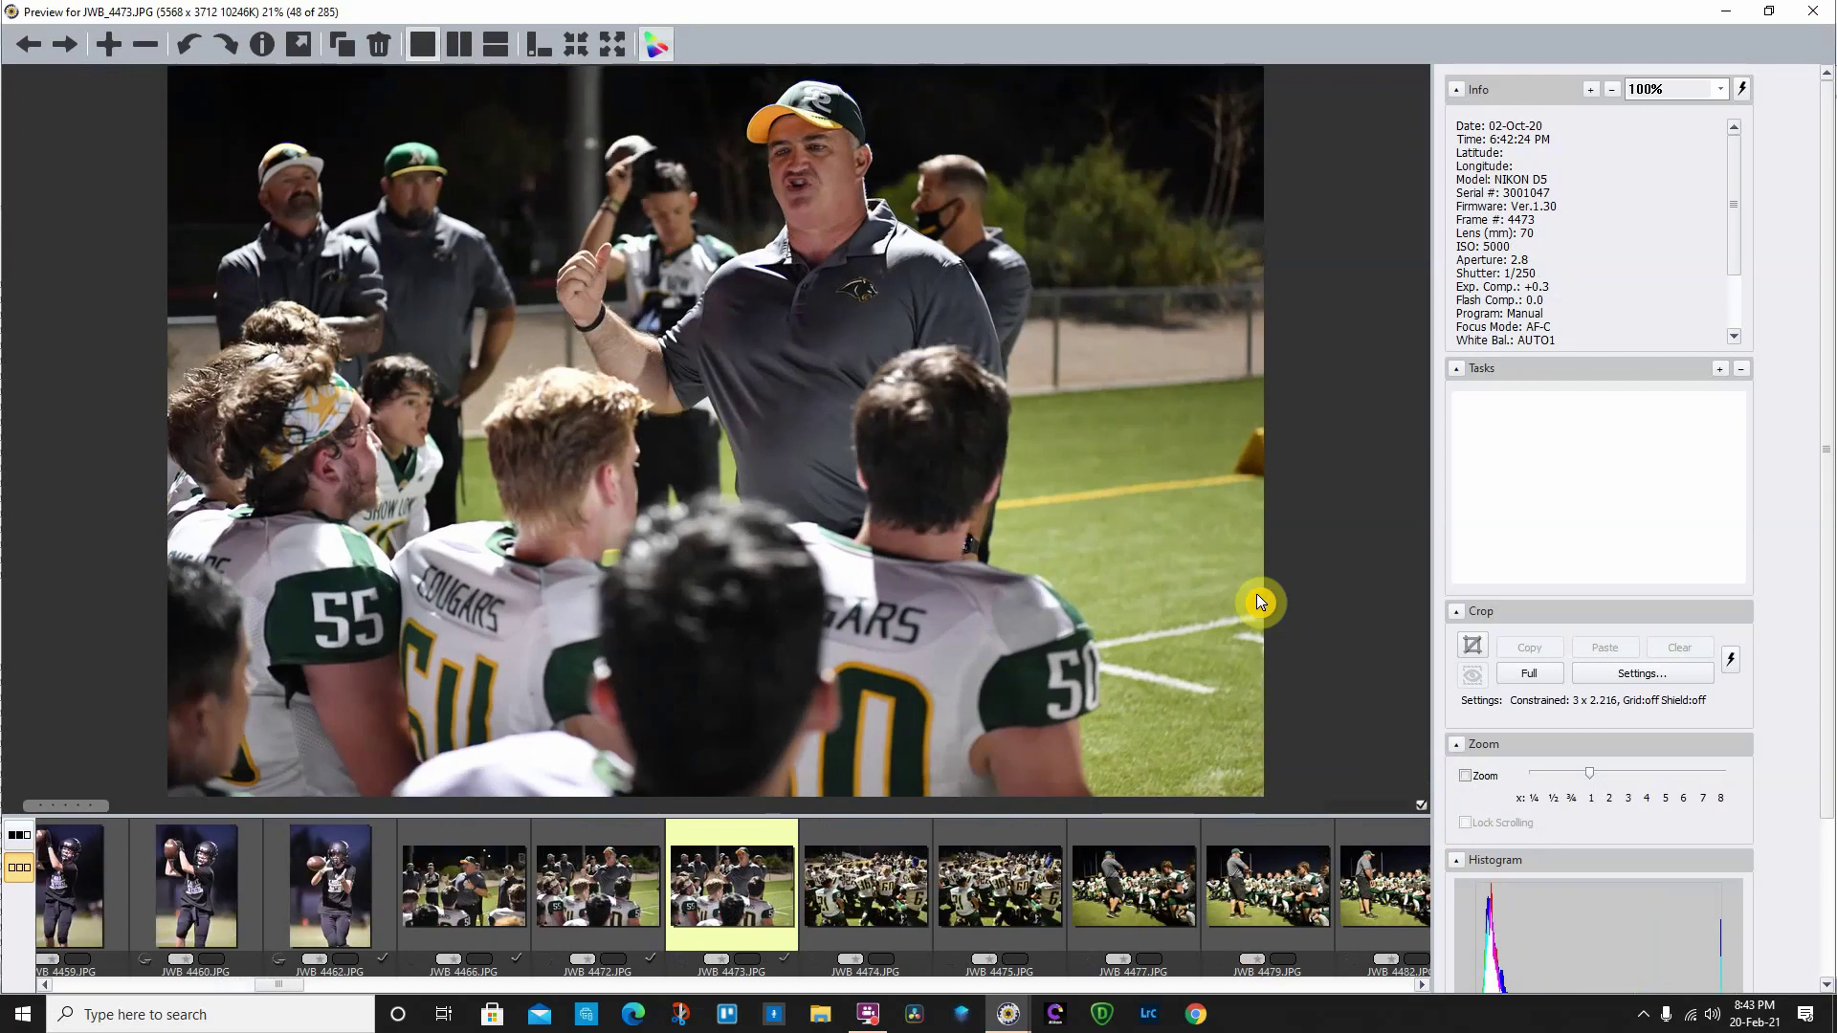
- Tag the team huddle photos JWB_4474, JWB_4475, JWB_4479 and JWB_4482, leaving JWB_4477 untagged
key(Right)
key(Right)
key(Right)
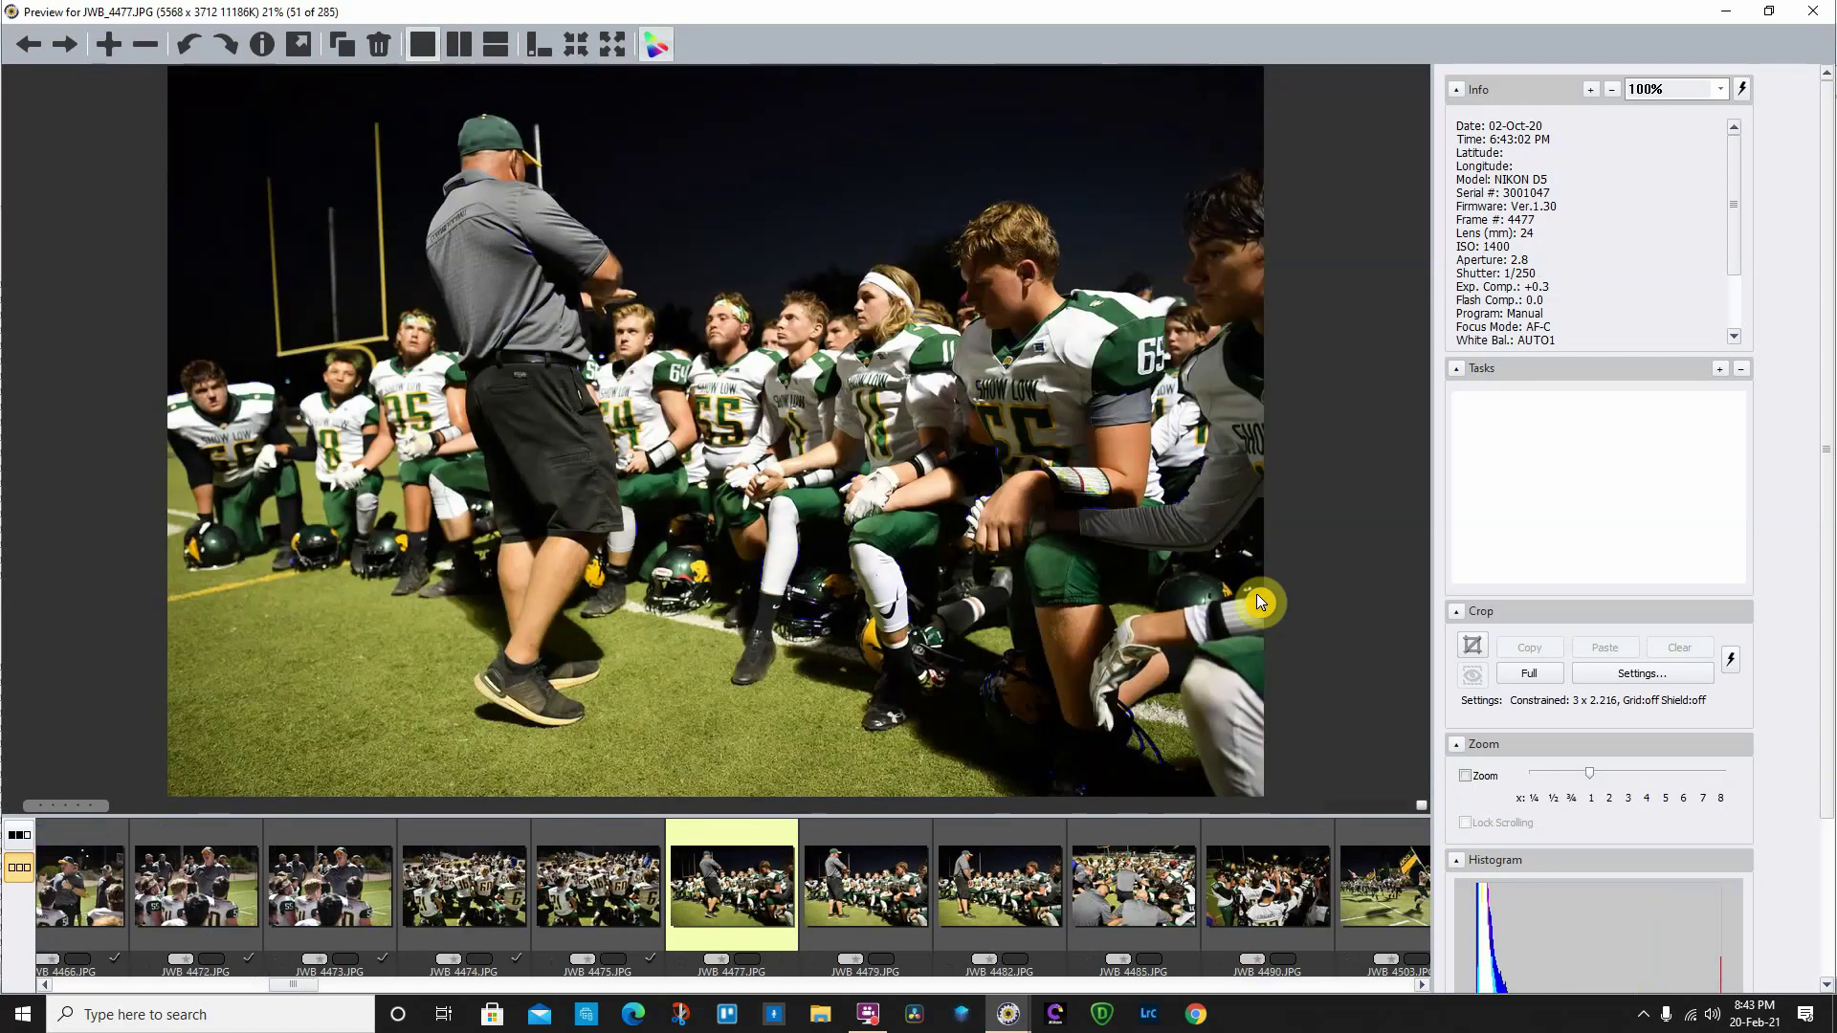
key(Right)
key(Right)
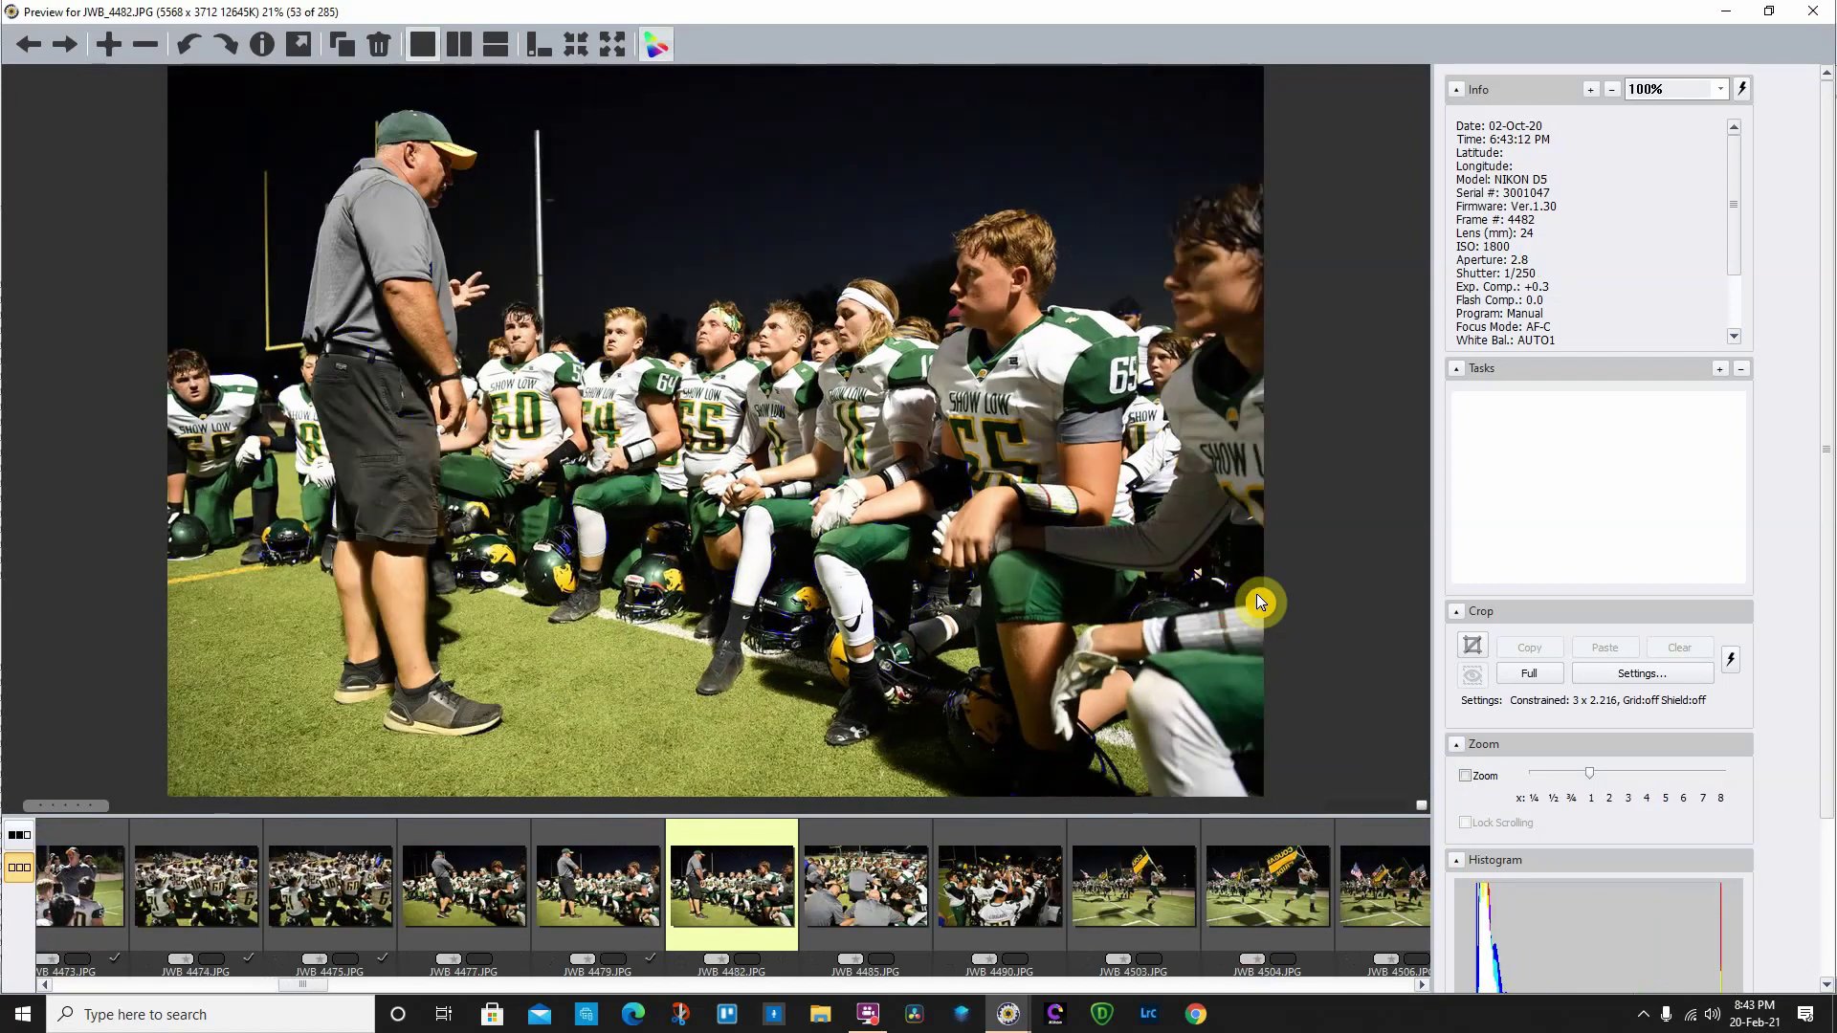
key(Right)
key(Right)
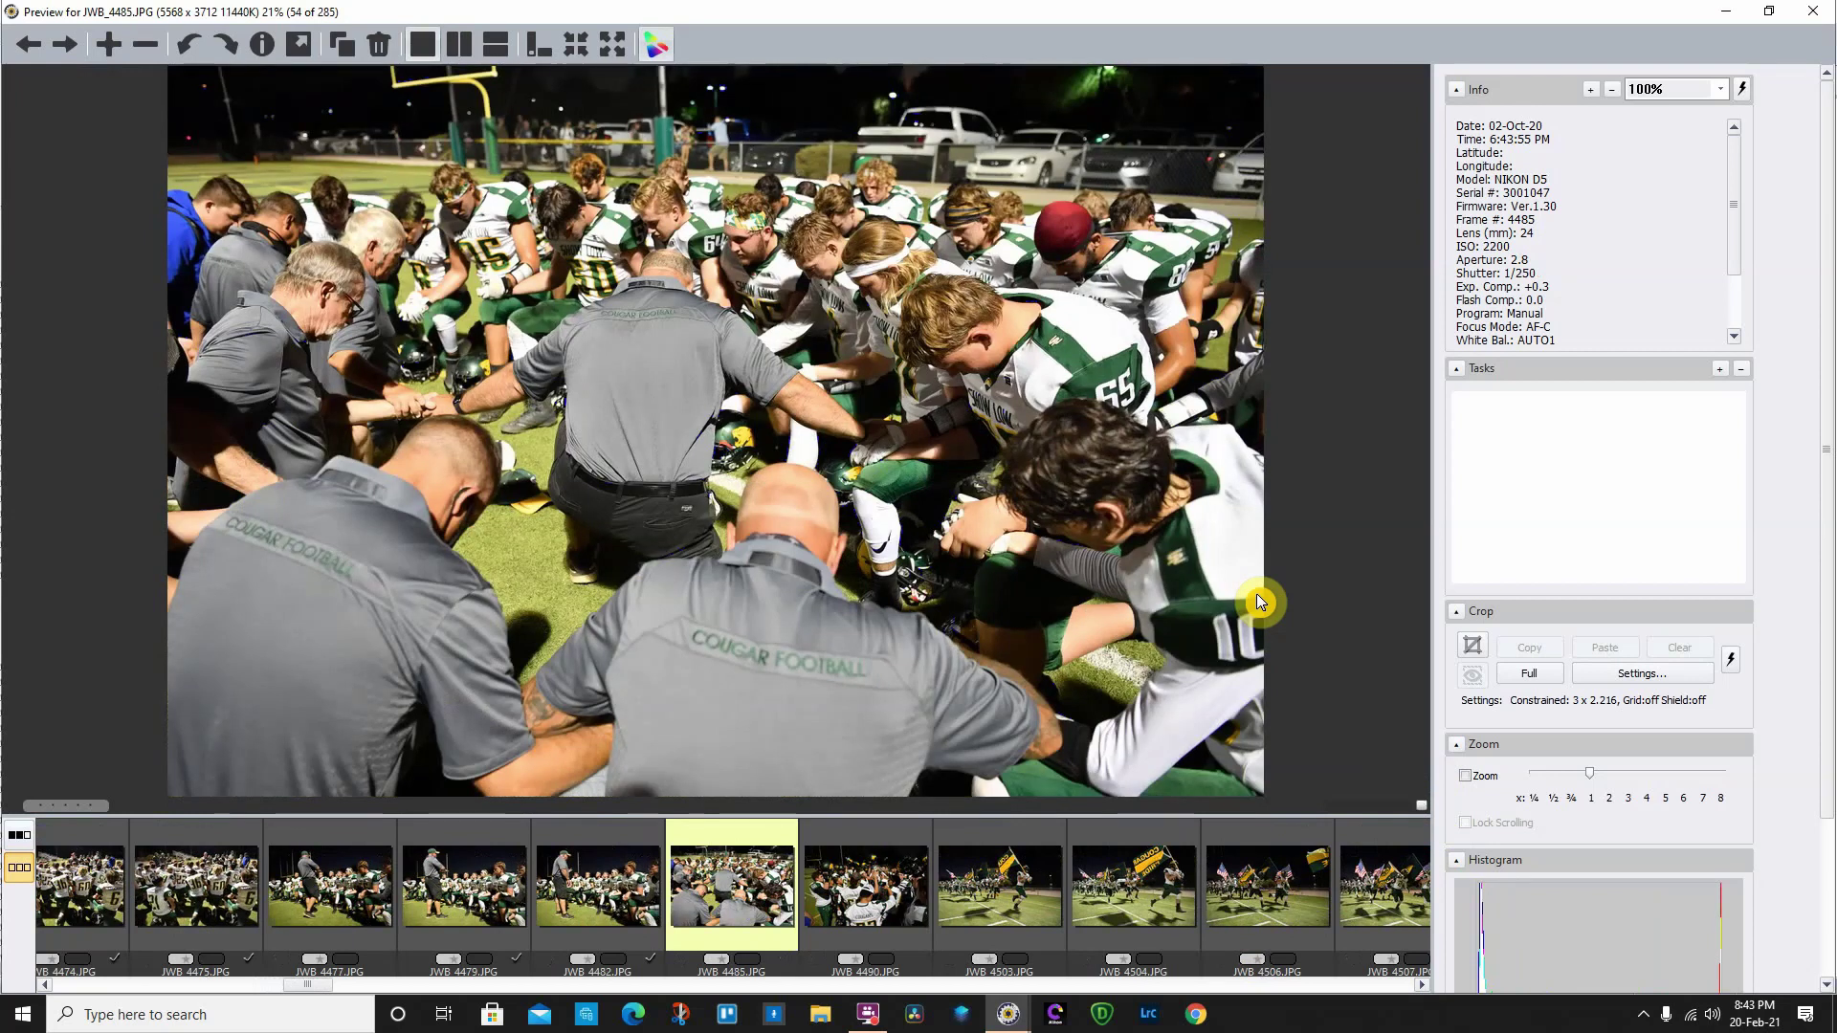
- Tag the prayer and flag-run photos JWB_4485, JWB_4490, JWB_4503, JWB_4504 and JWB_4506
key(Right)
key(Right)
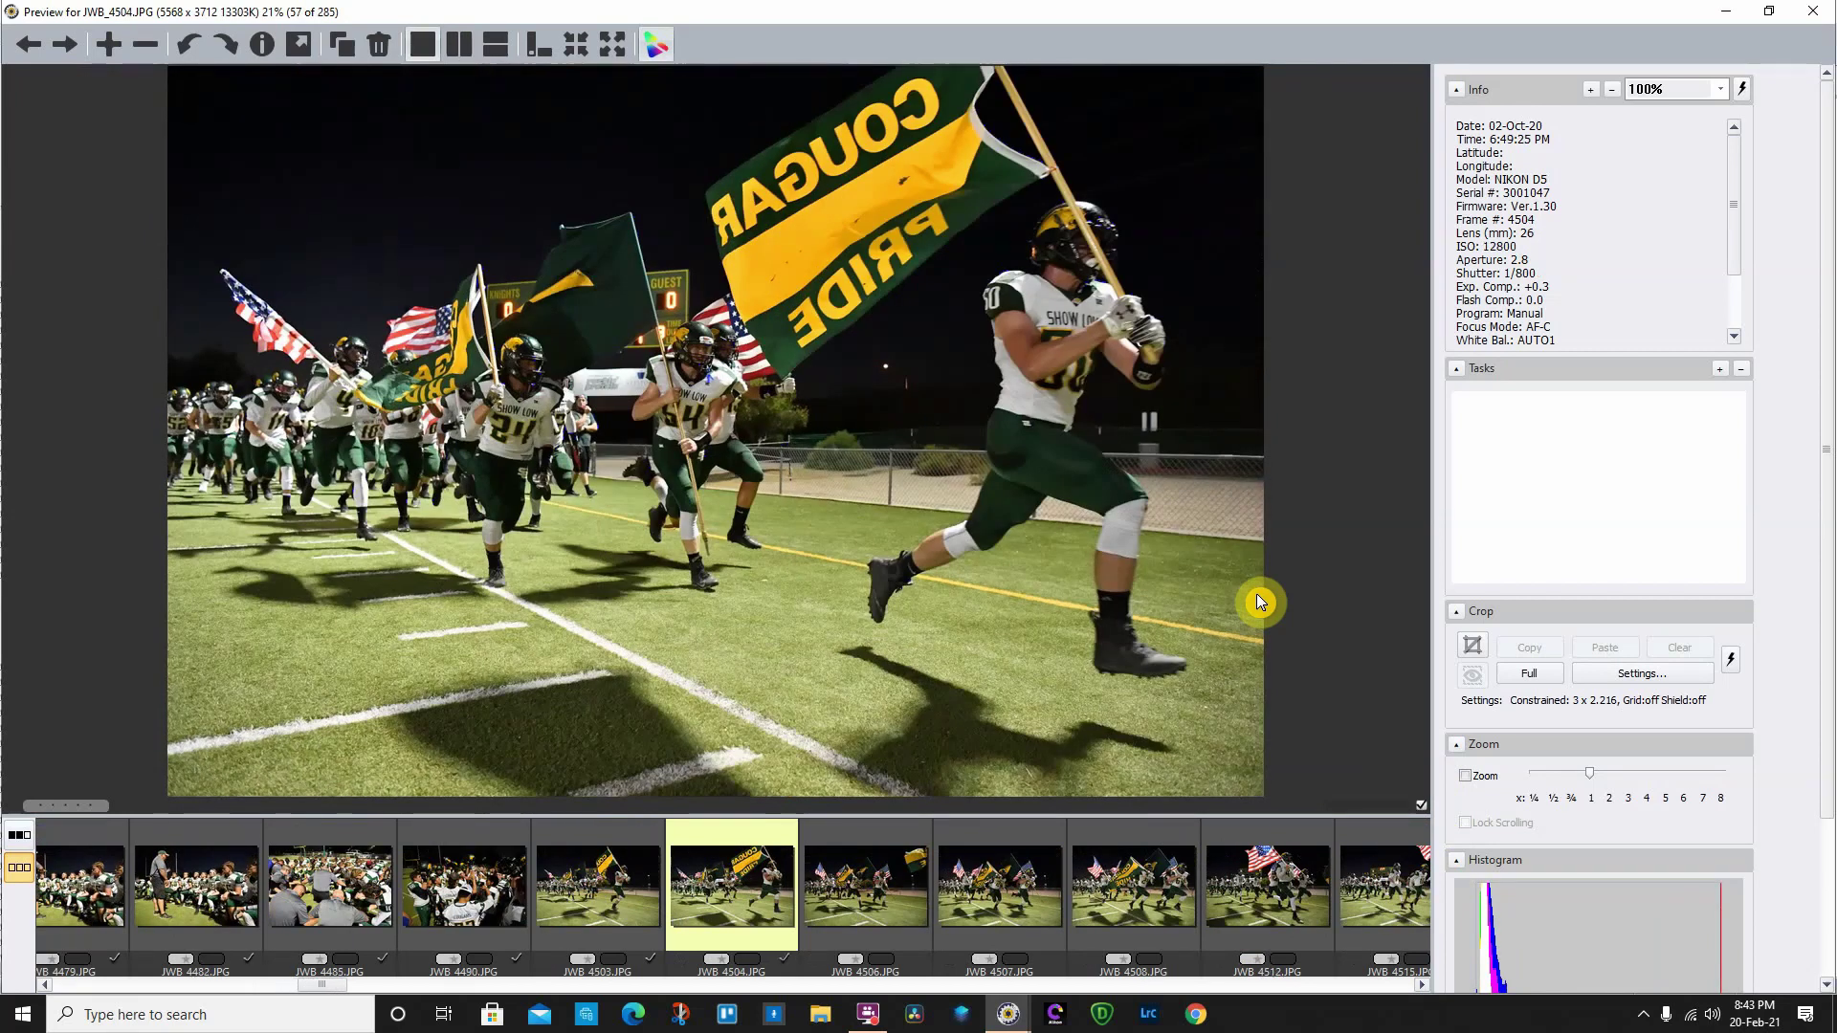
key(Right)
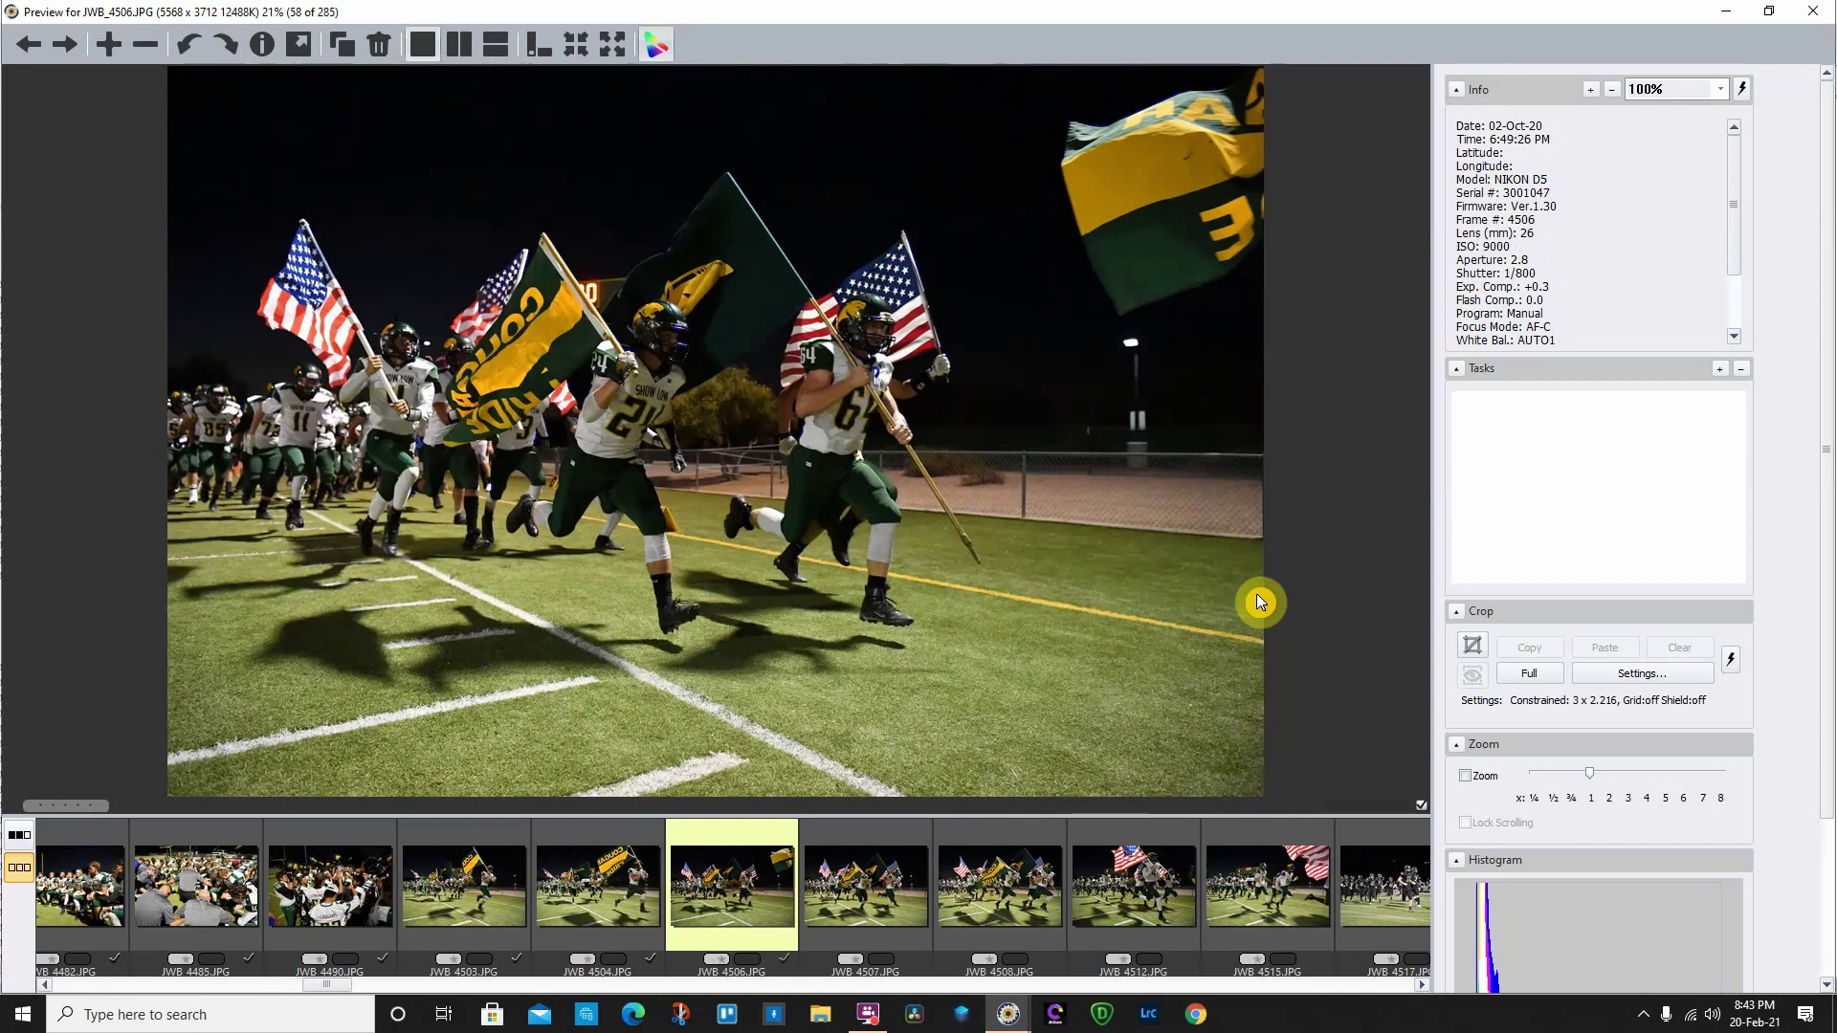
- Close the preview and select all tagged photos in the contact sheet
click(1771, 19)
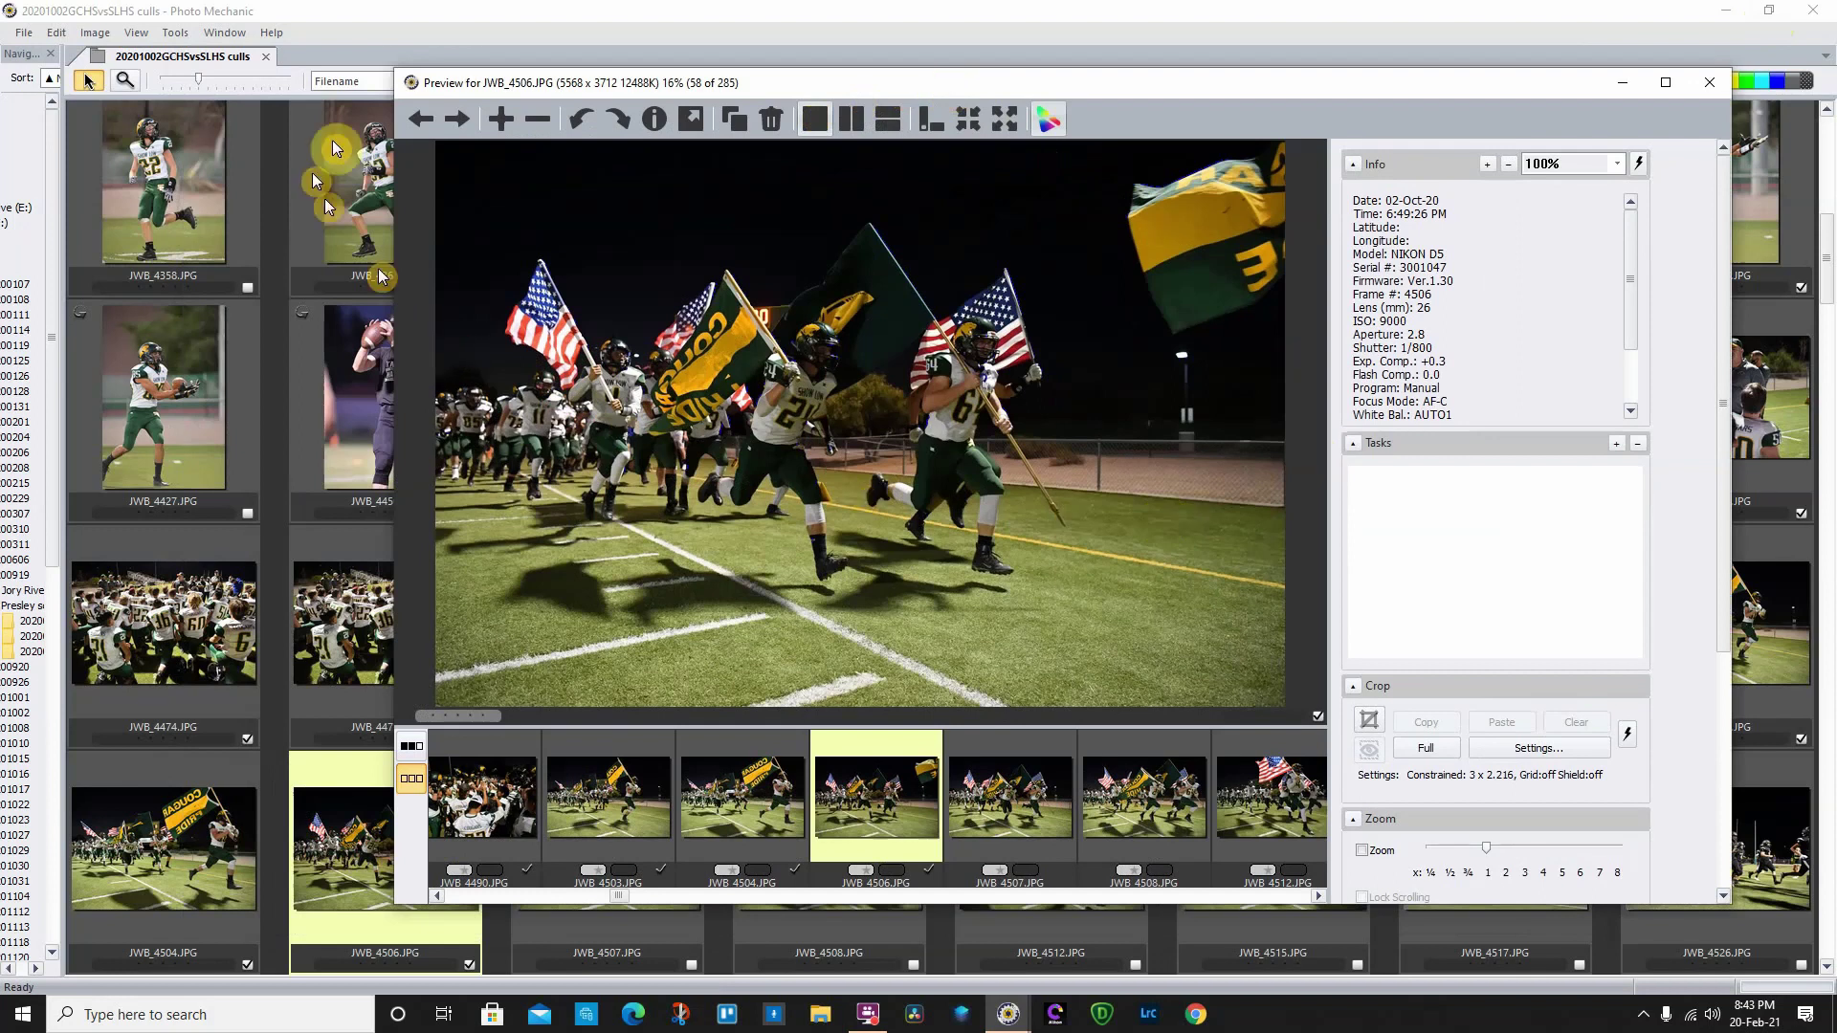
key(Escape)
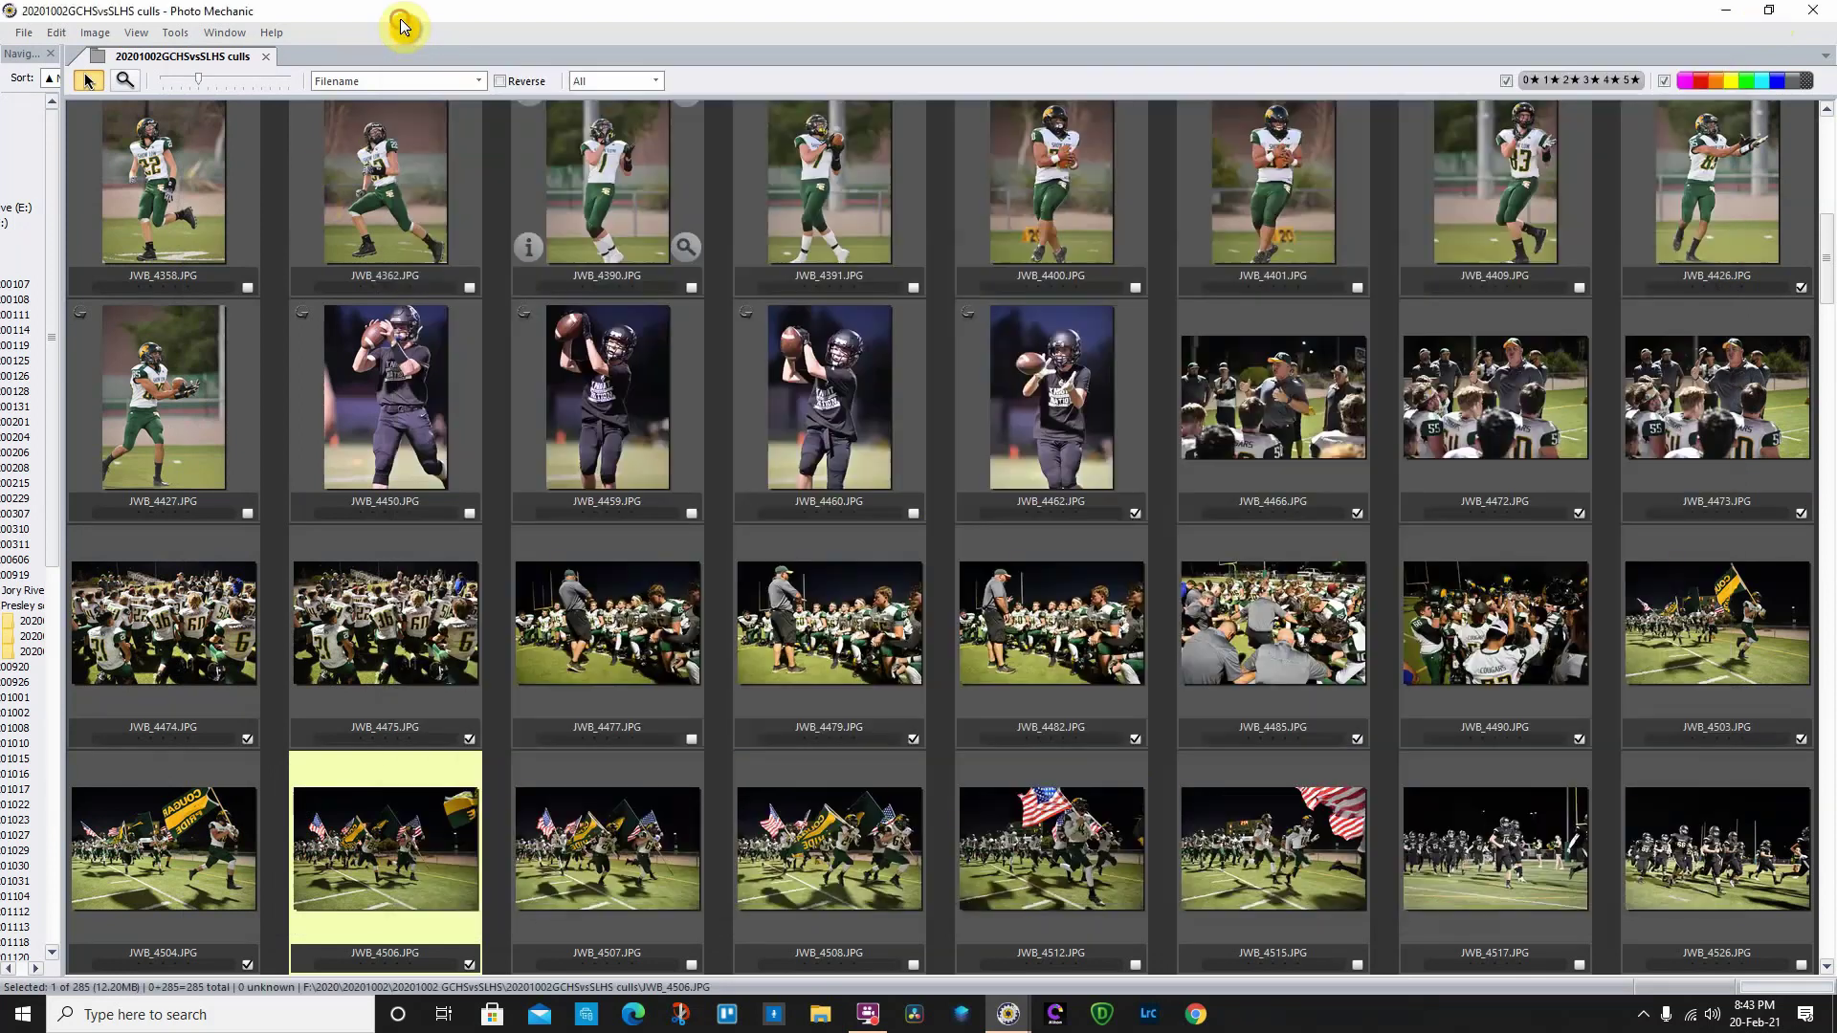
click(55, 34)
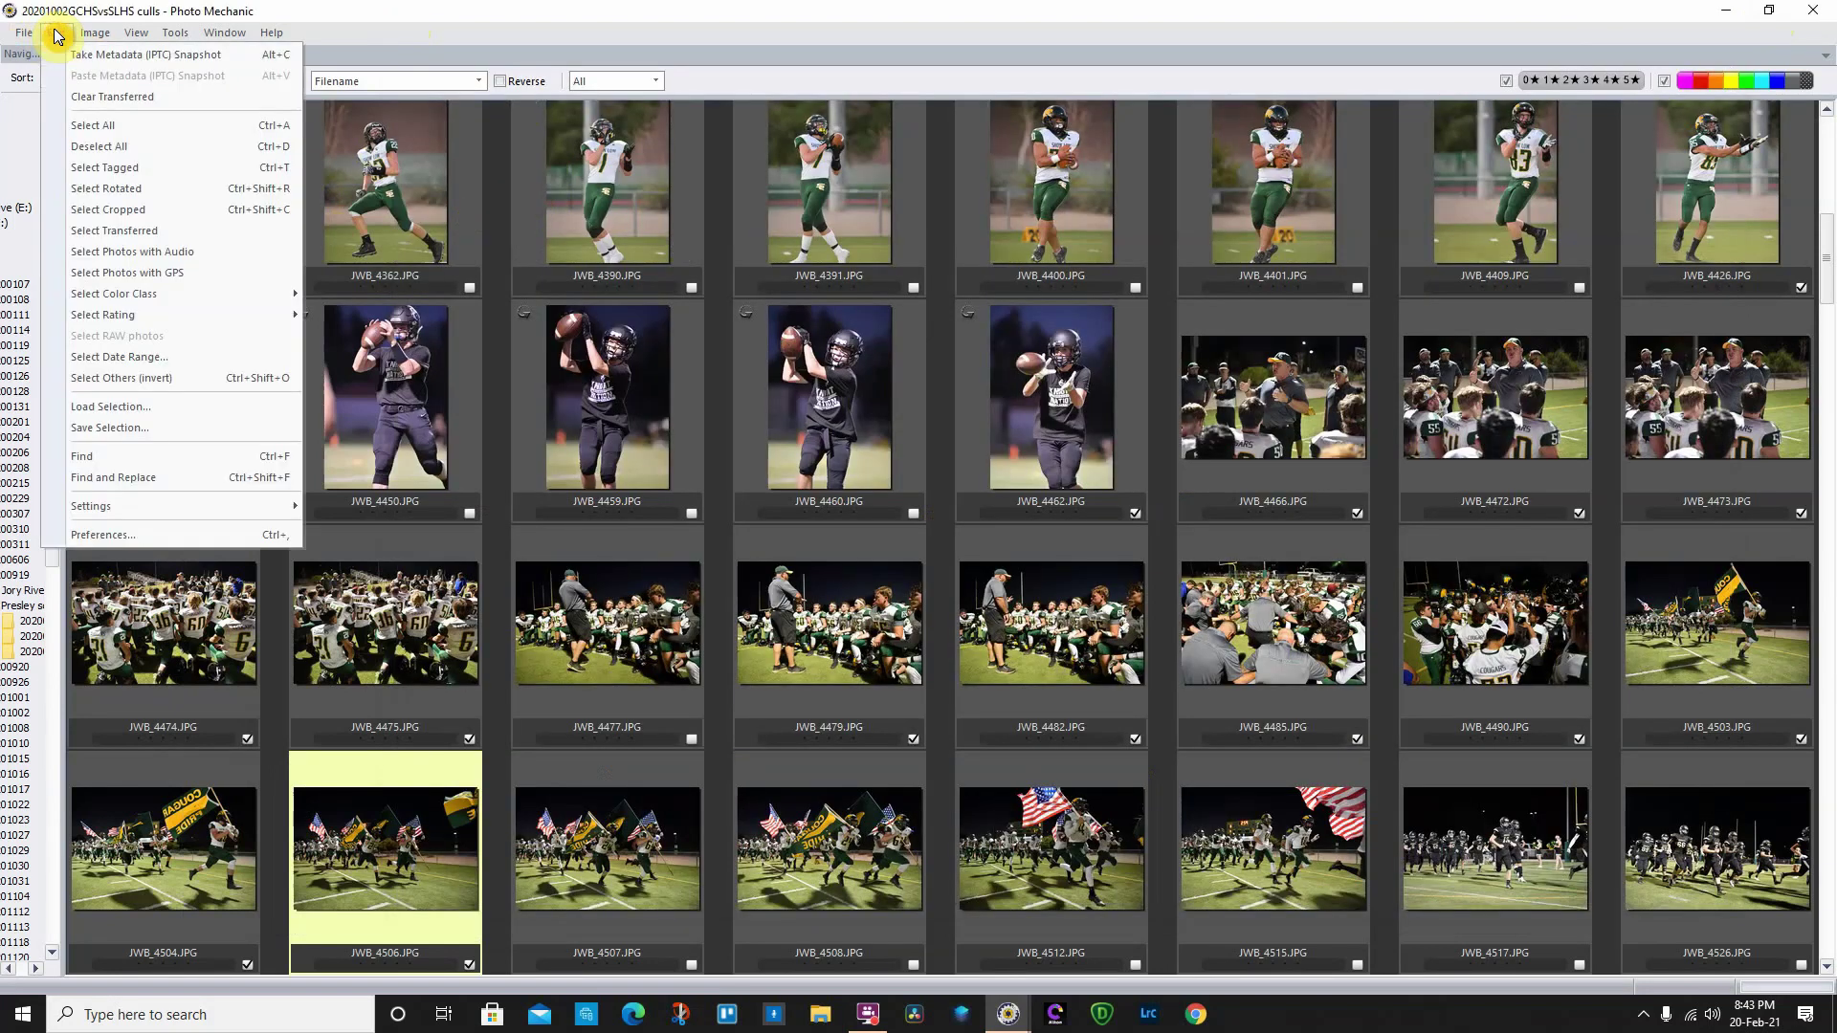
click(81, 172)
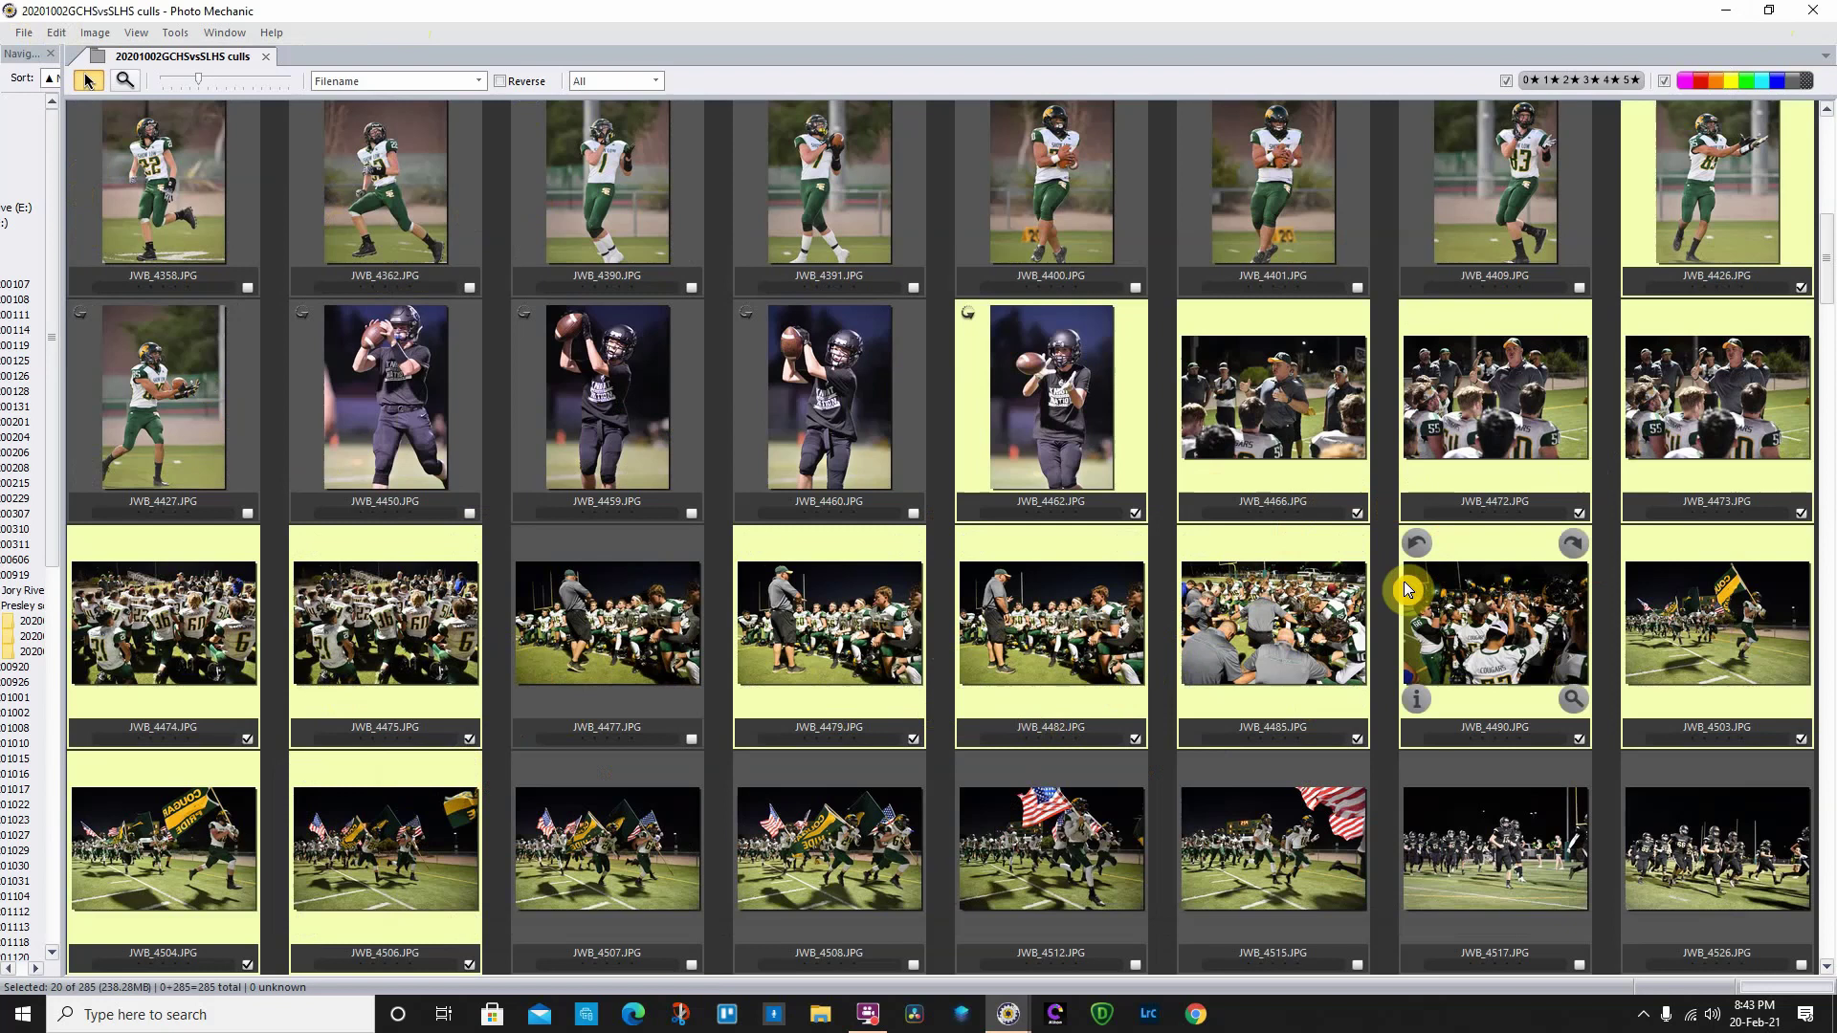
- Open the copy/move options for the selected photos and choose Move photos (delete originals)
click(17, 34)
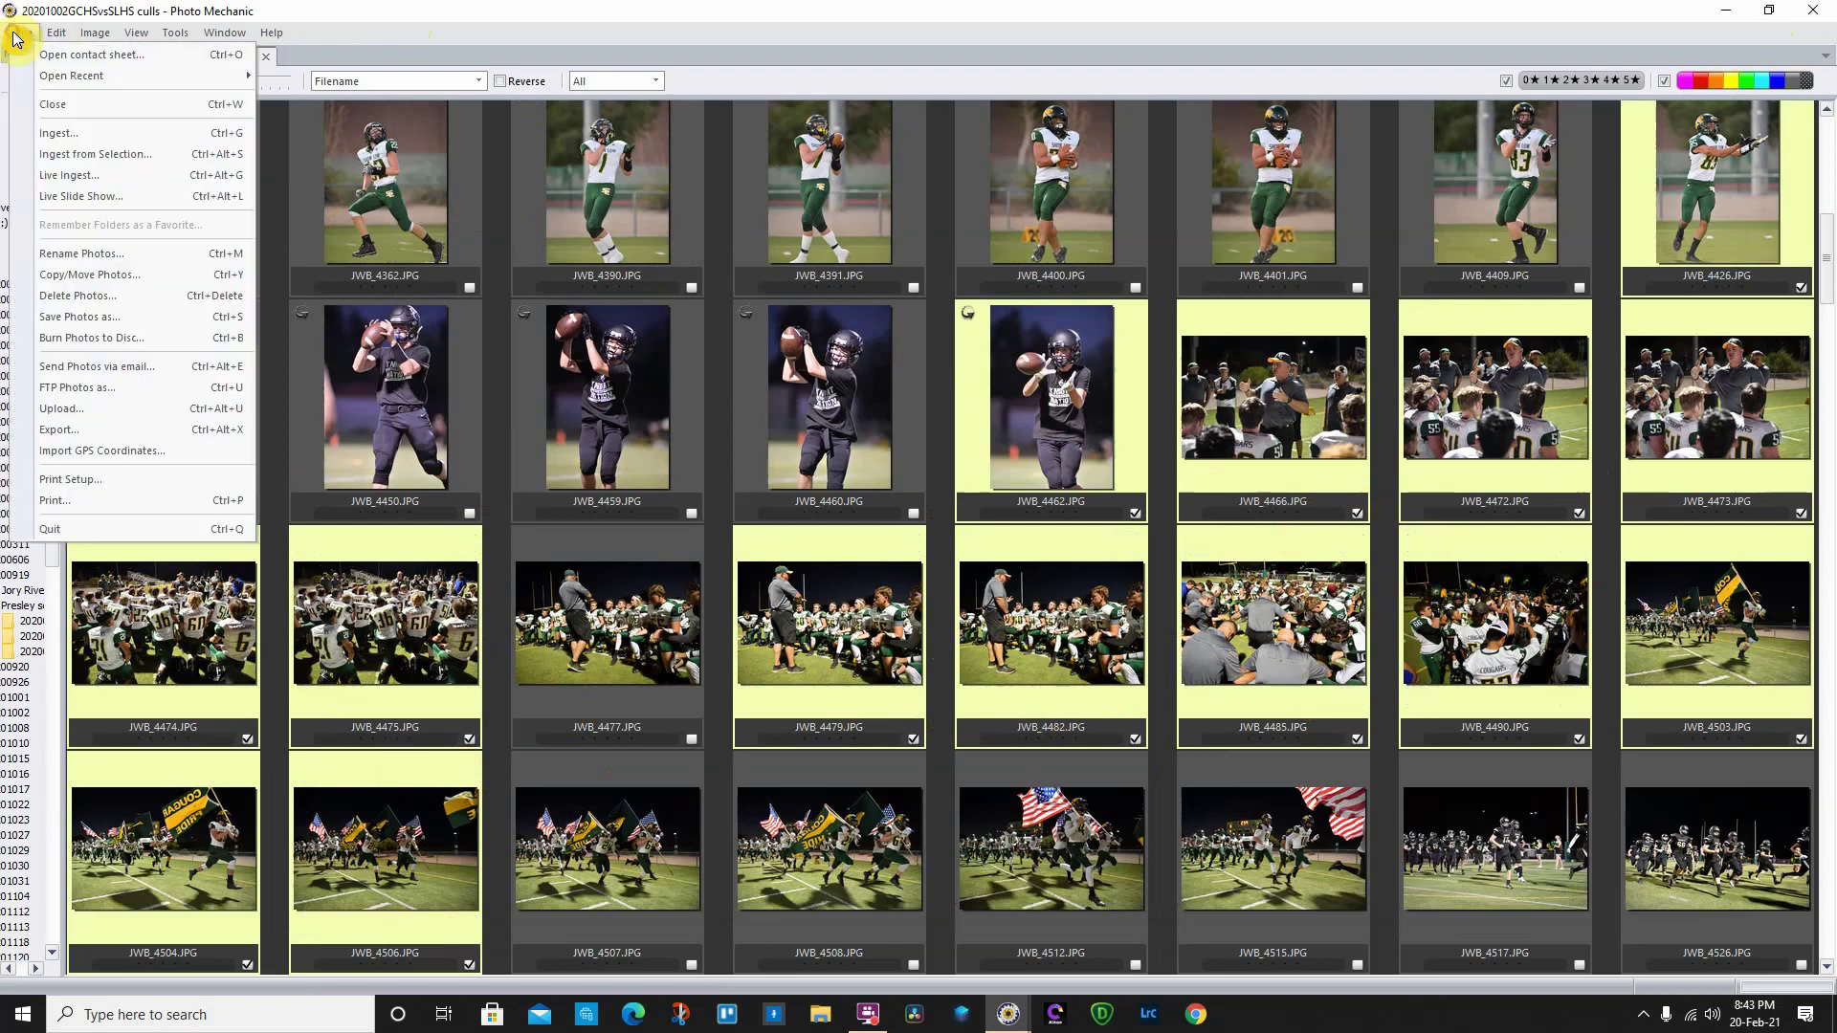
click(84, 274)
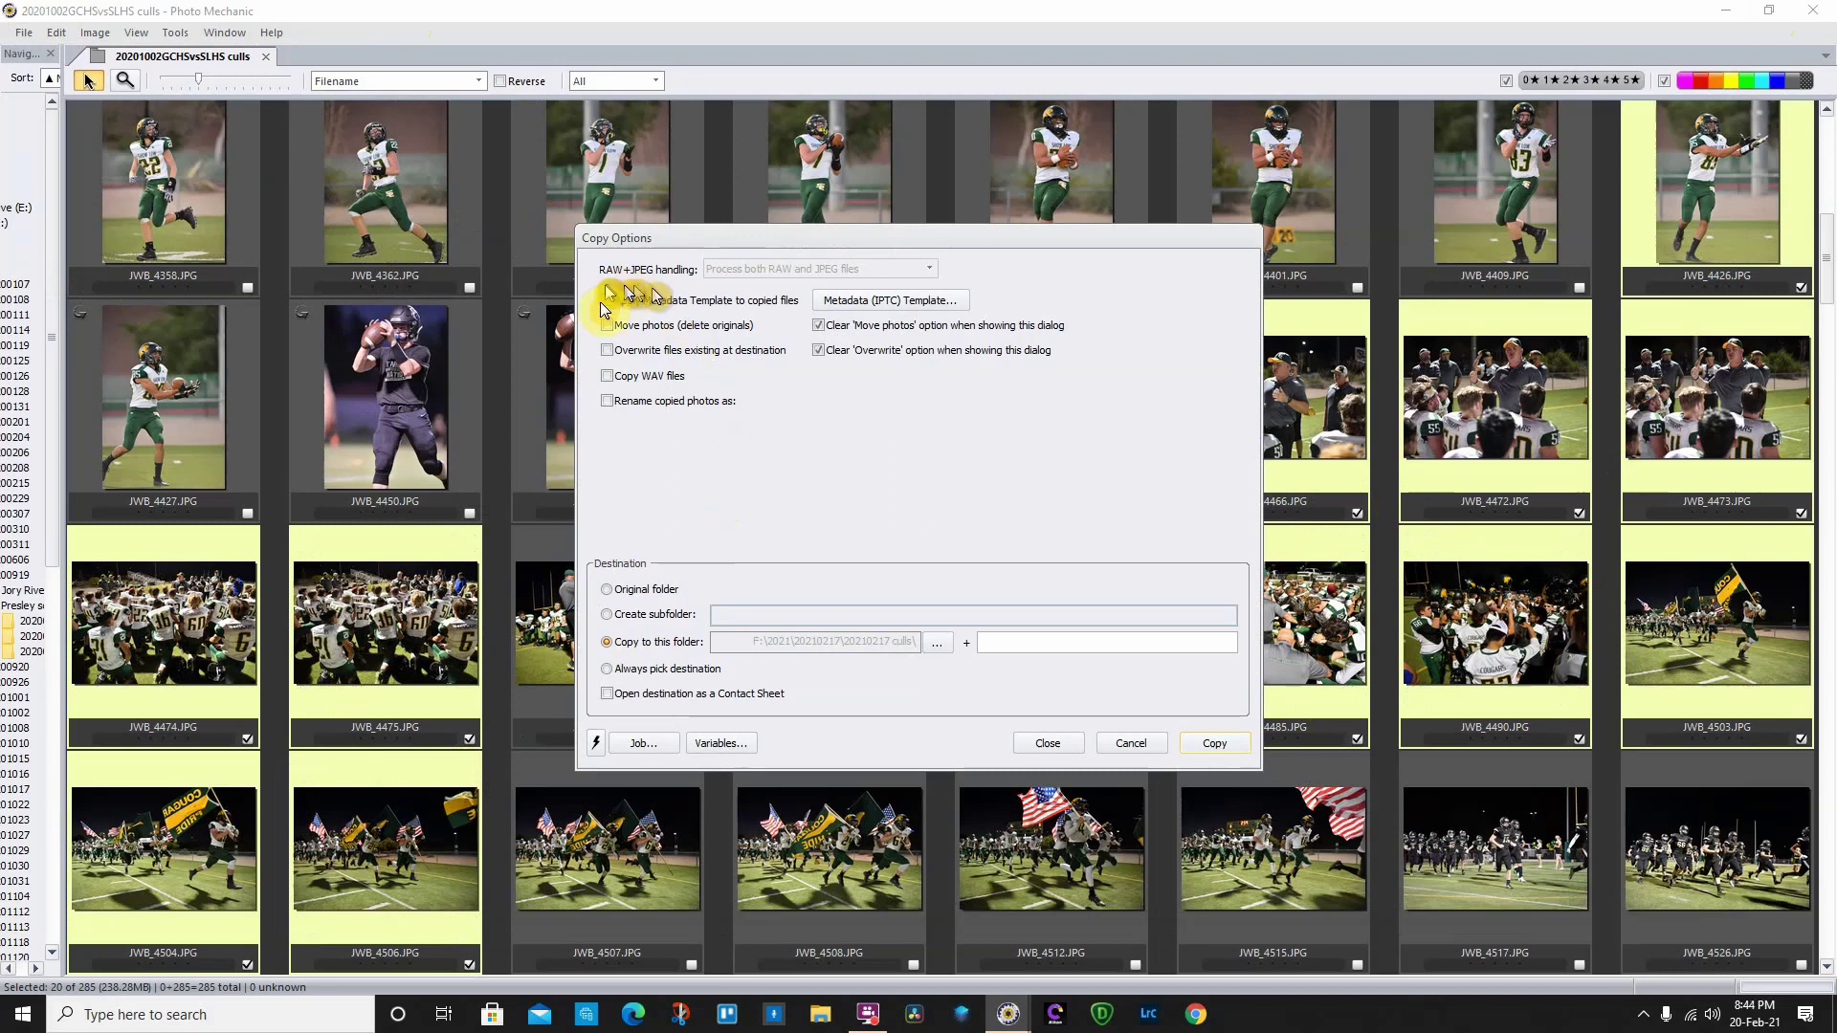
click(629, 326)
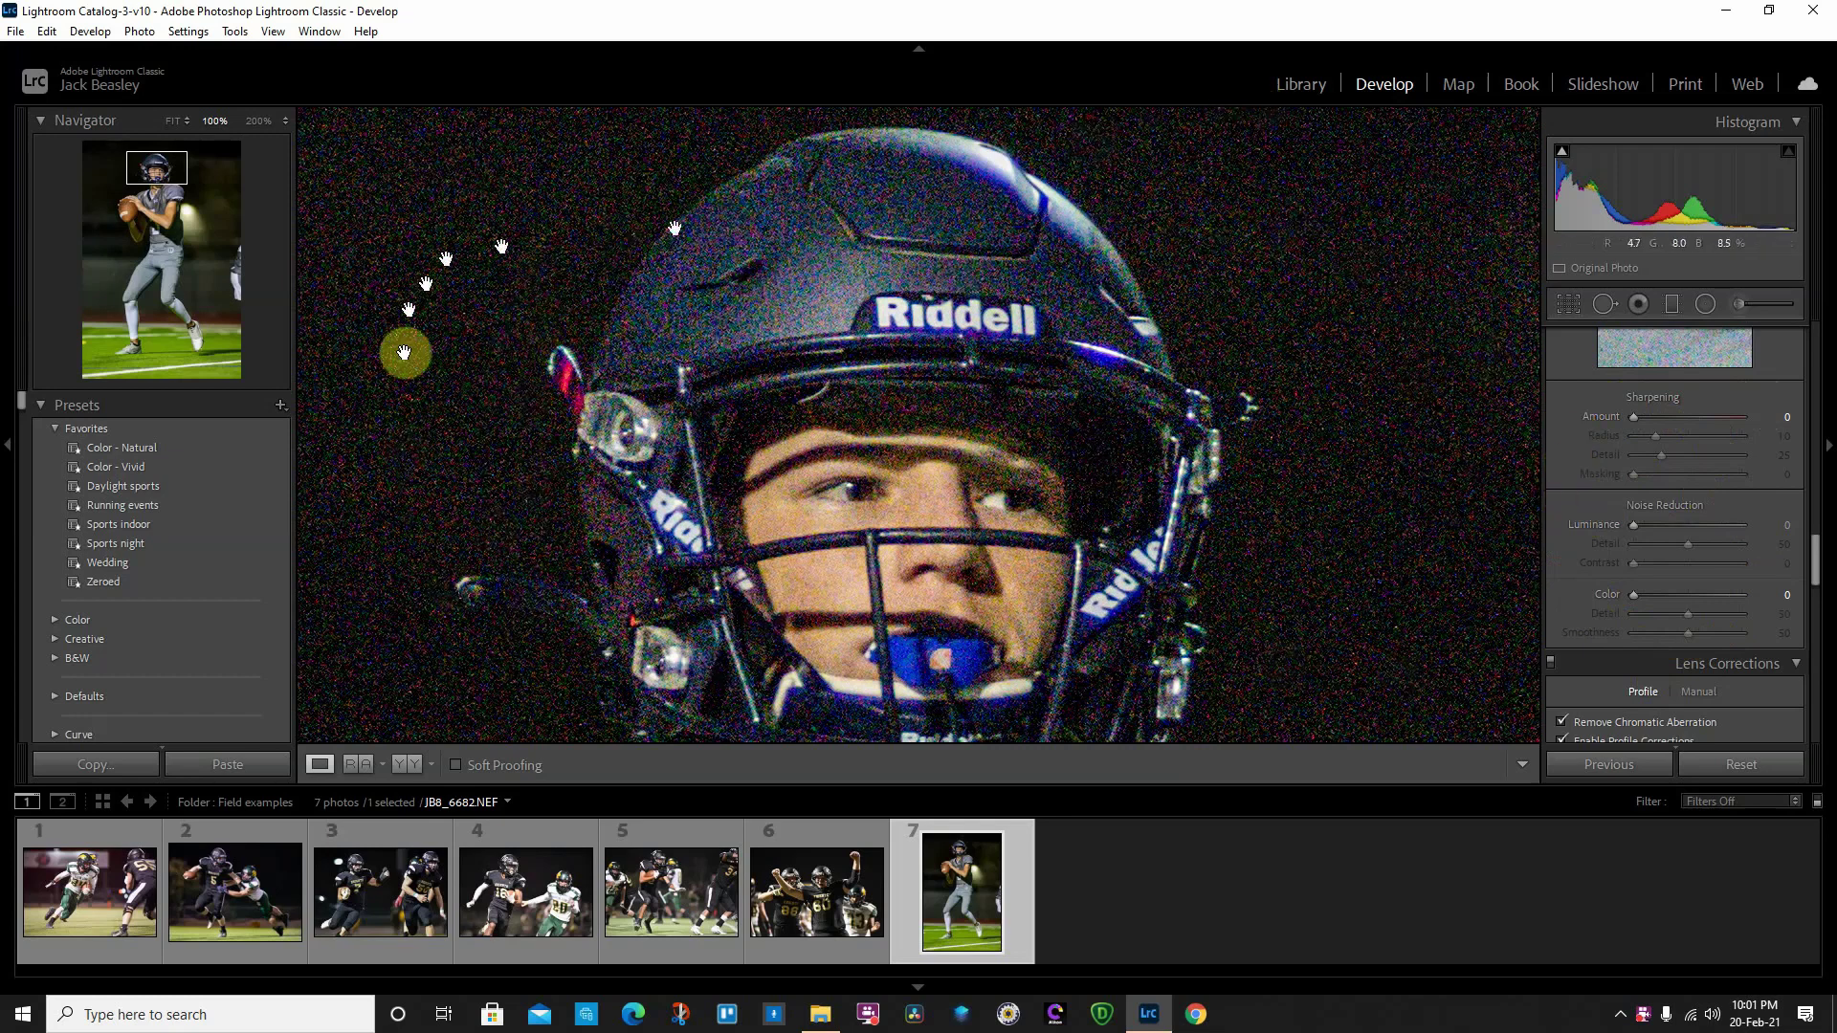
- In Lightroom Classic, try the default color noise reduction of 25 on JB8_6682.NEF and return it to 0
double_click(1608, 596)
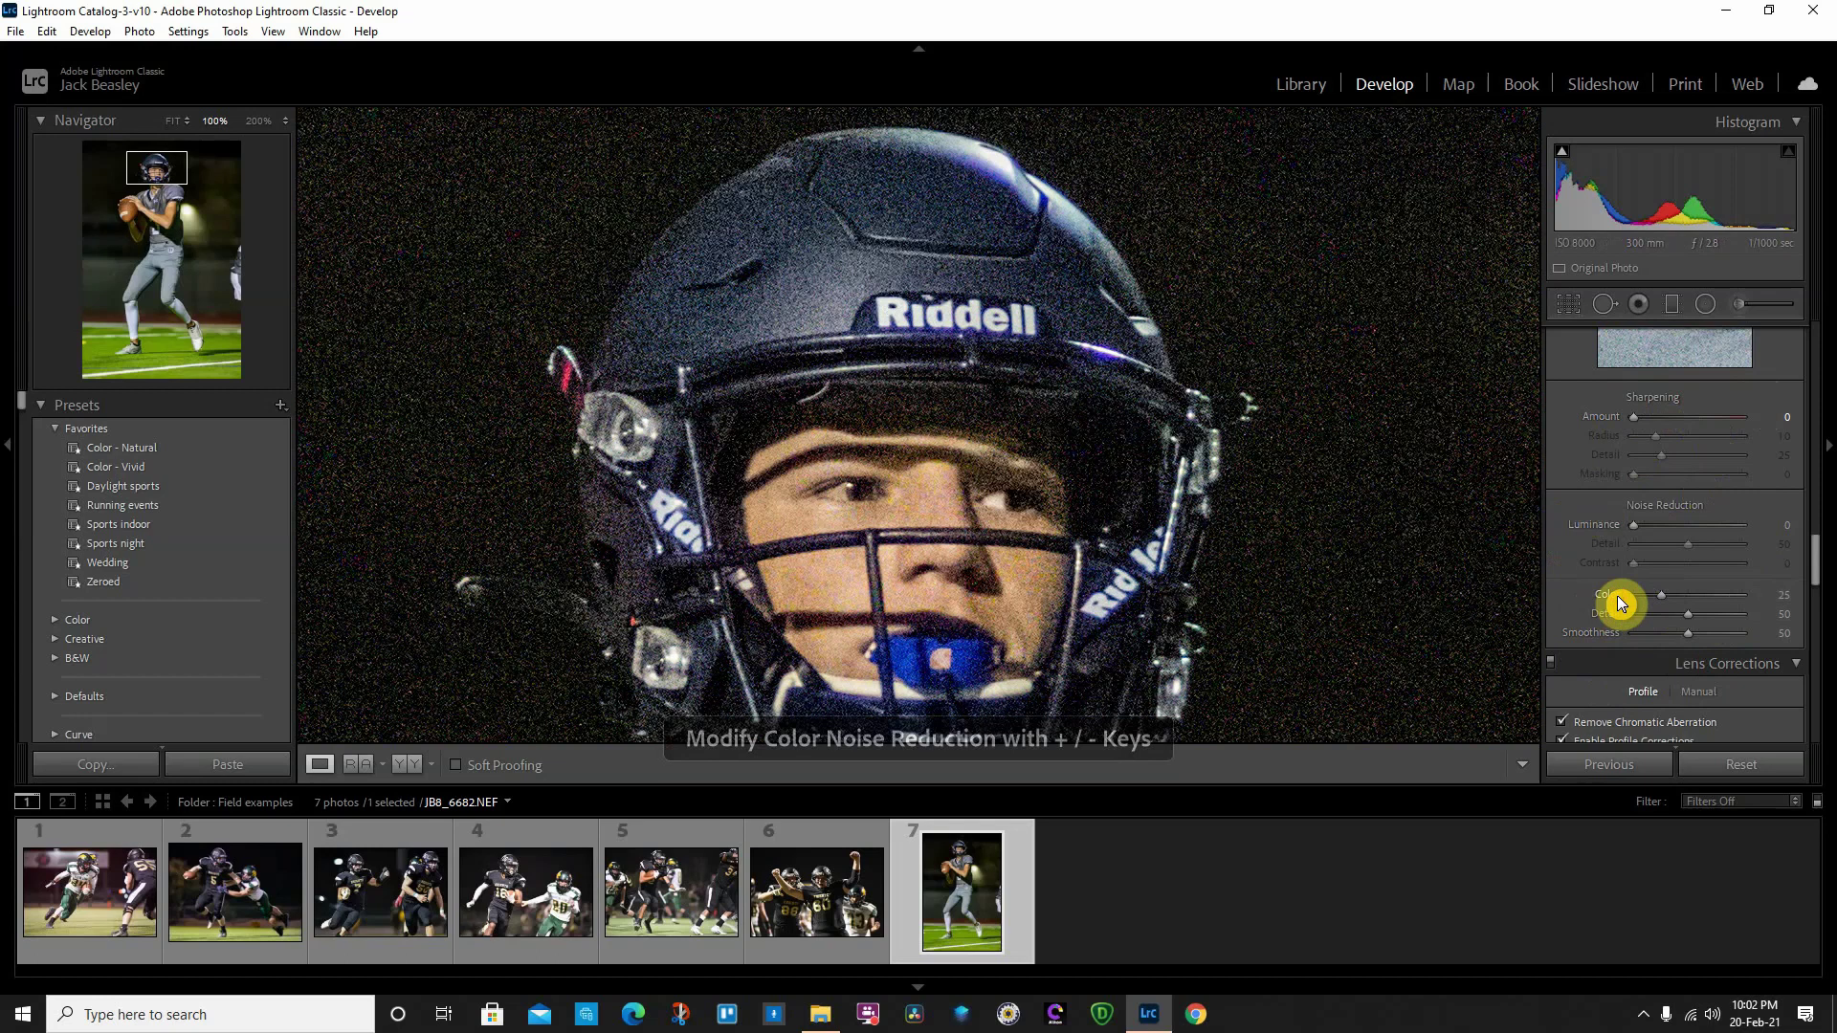
drag(1665, 601, 1528, 635)
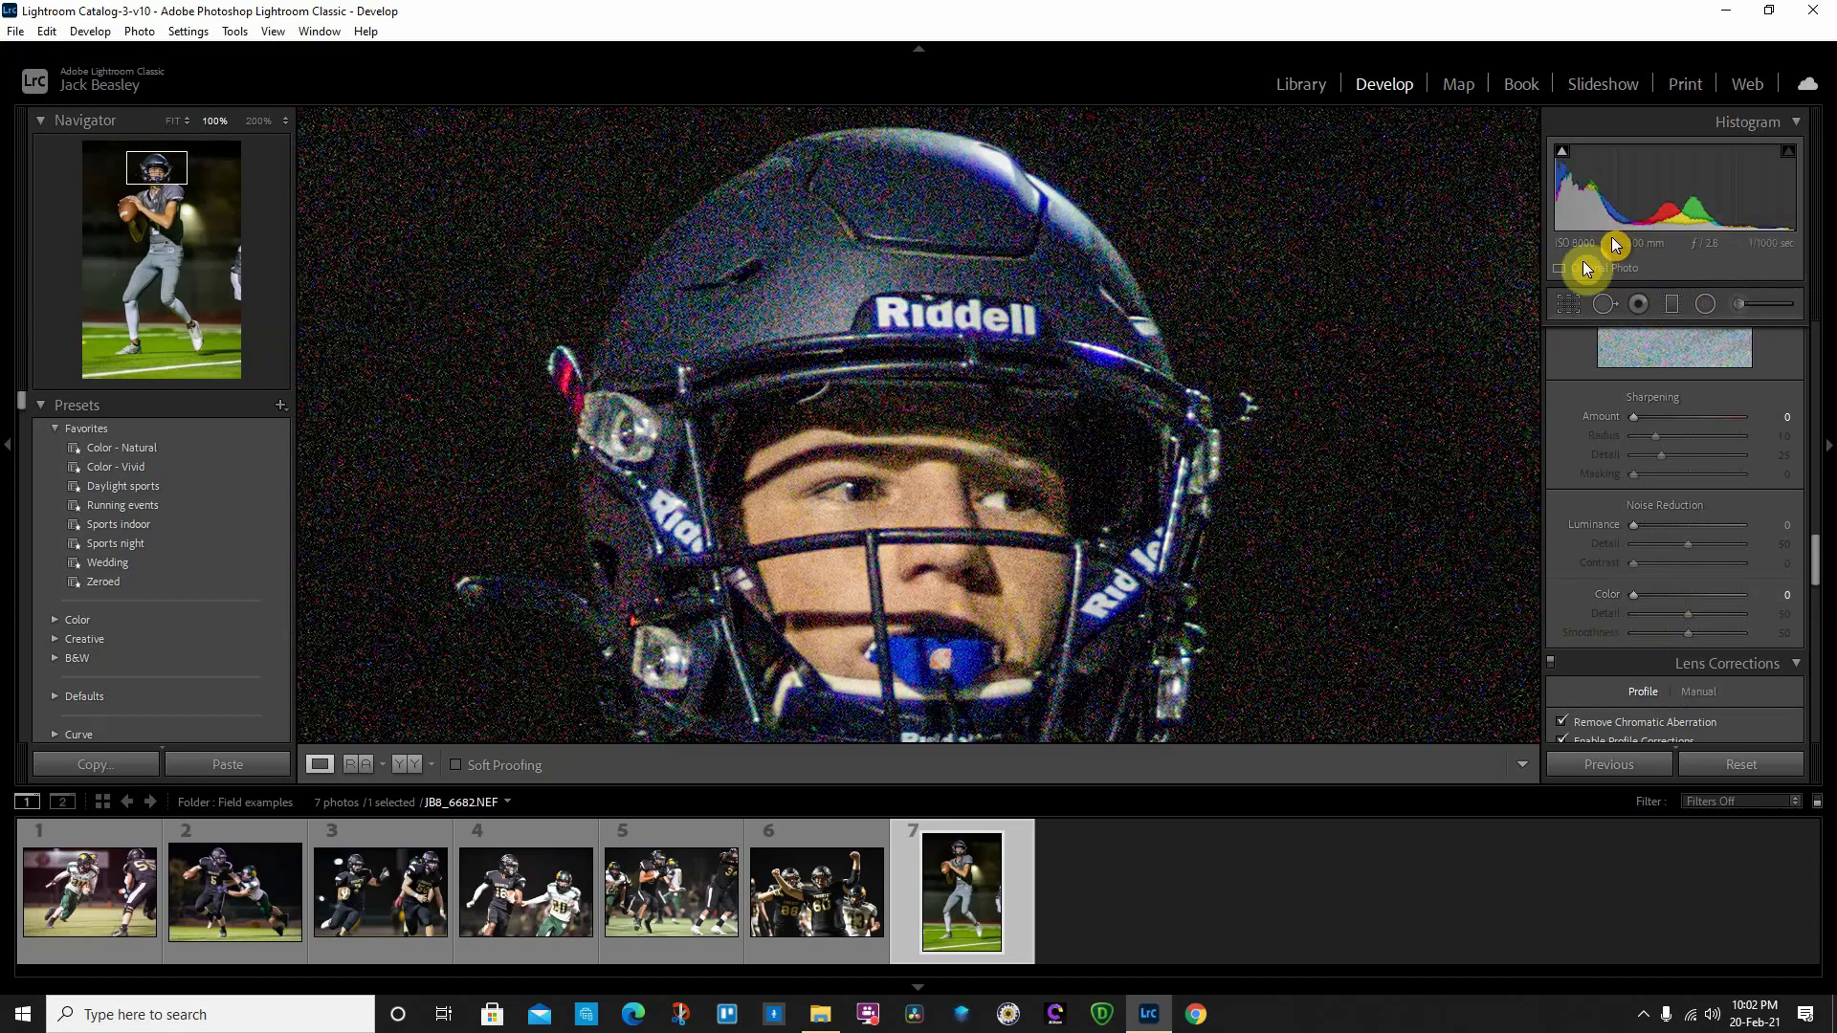
- View JWB_4753.JPG for comparison, and set noise reduction on JB8_6682.NEF to Color 28 and Luminance 86
click(253, 874)
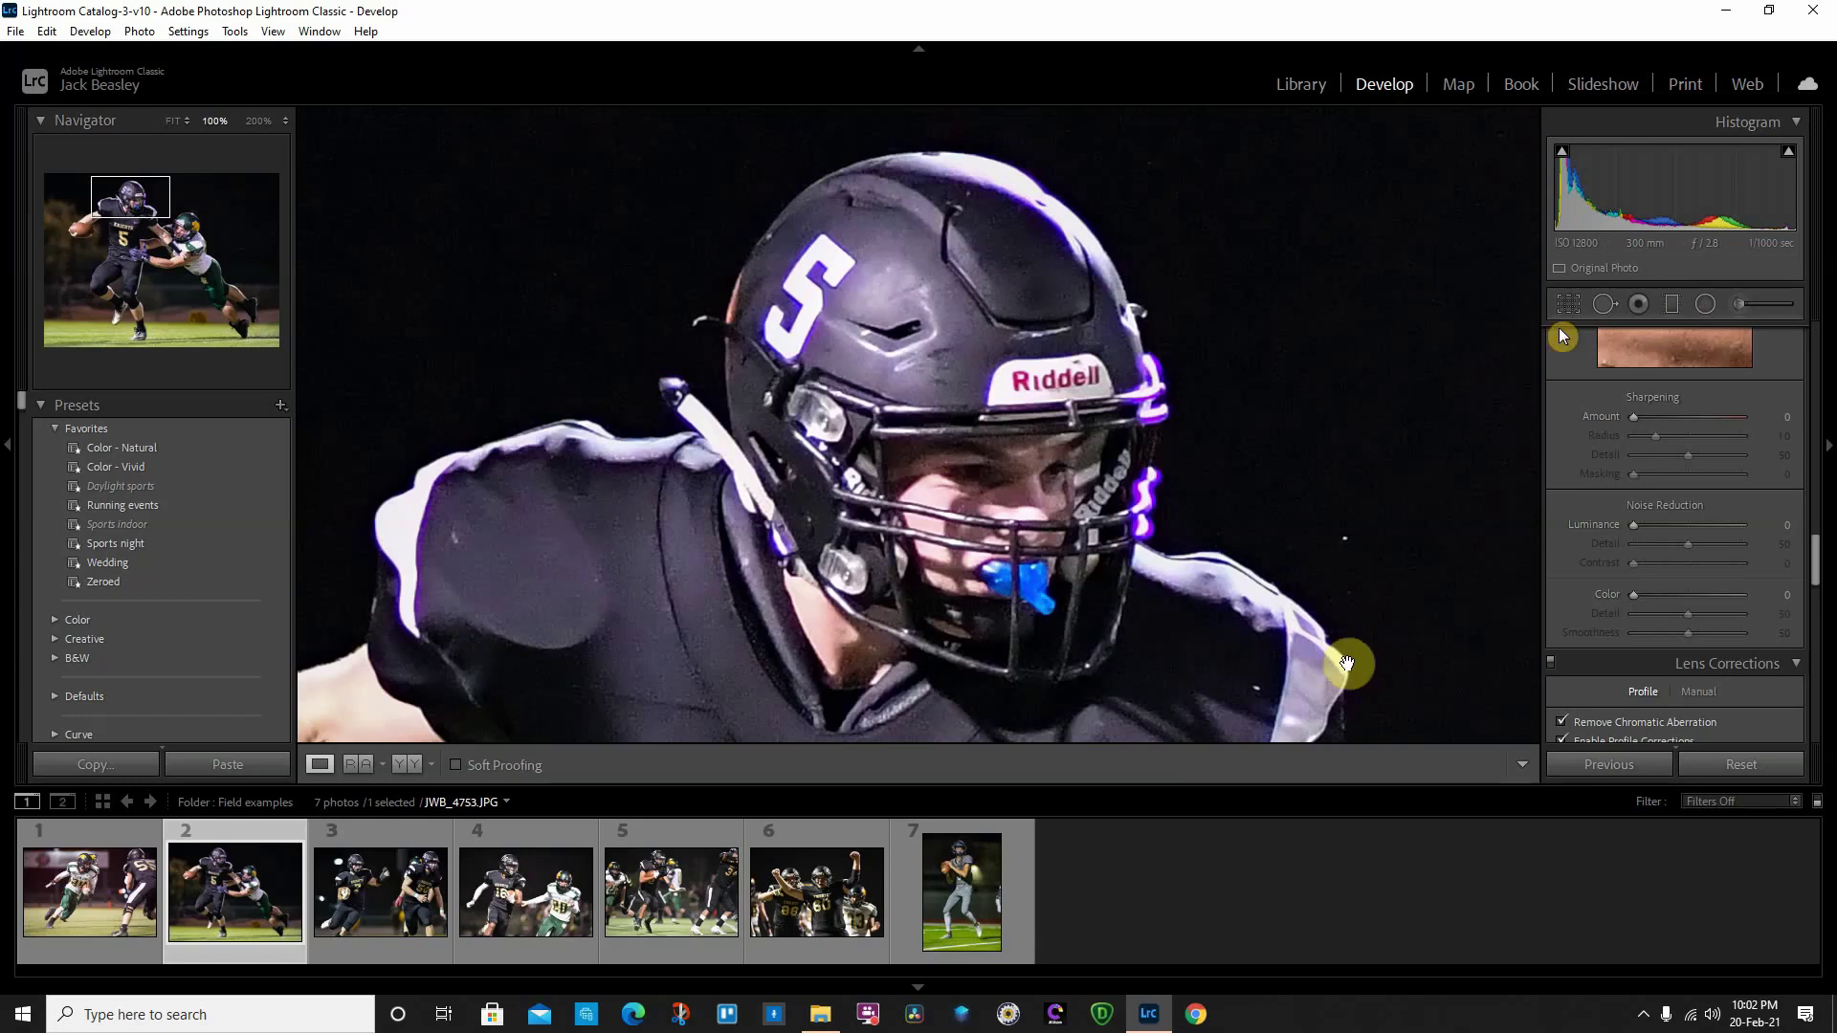
click(1007, 894)
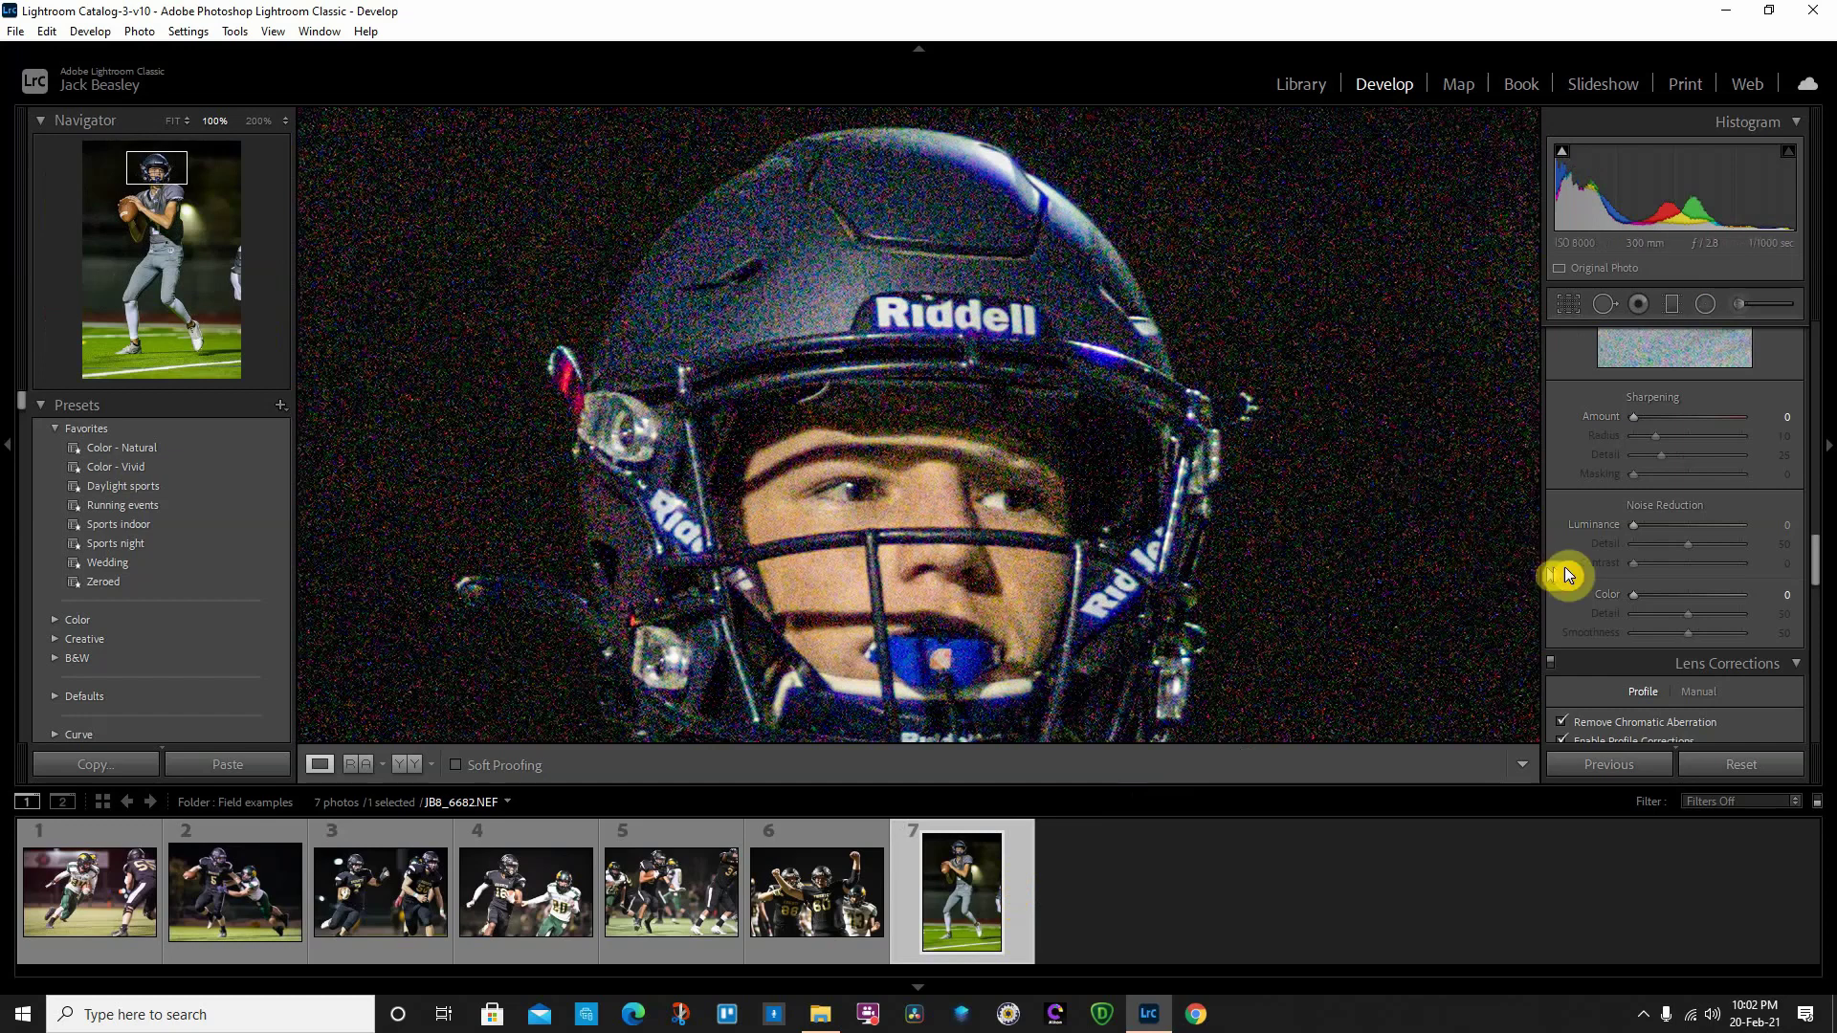
drag(1663, 596, 1636, 599)
click(1653, 528)
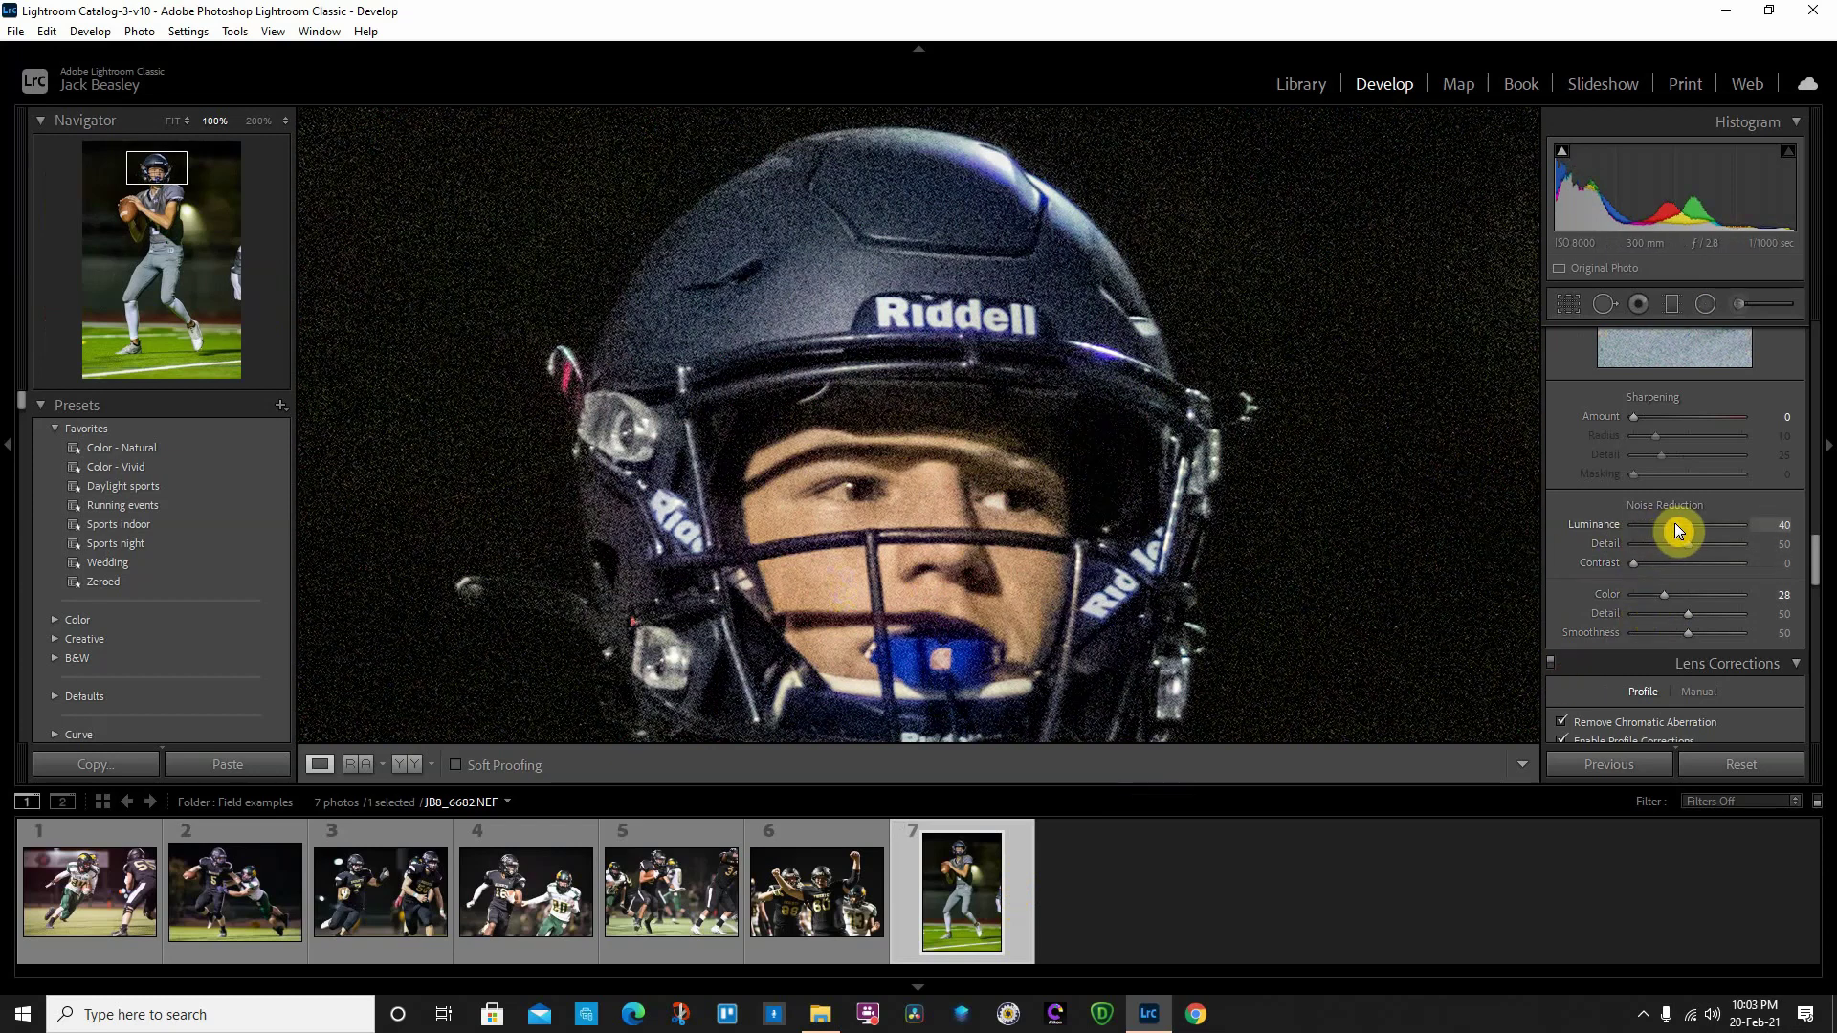
drag(1697, 522, 1703, 522)
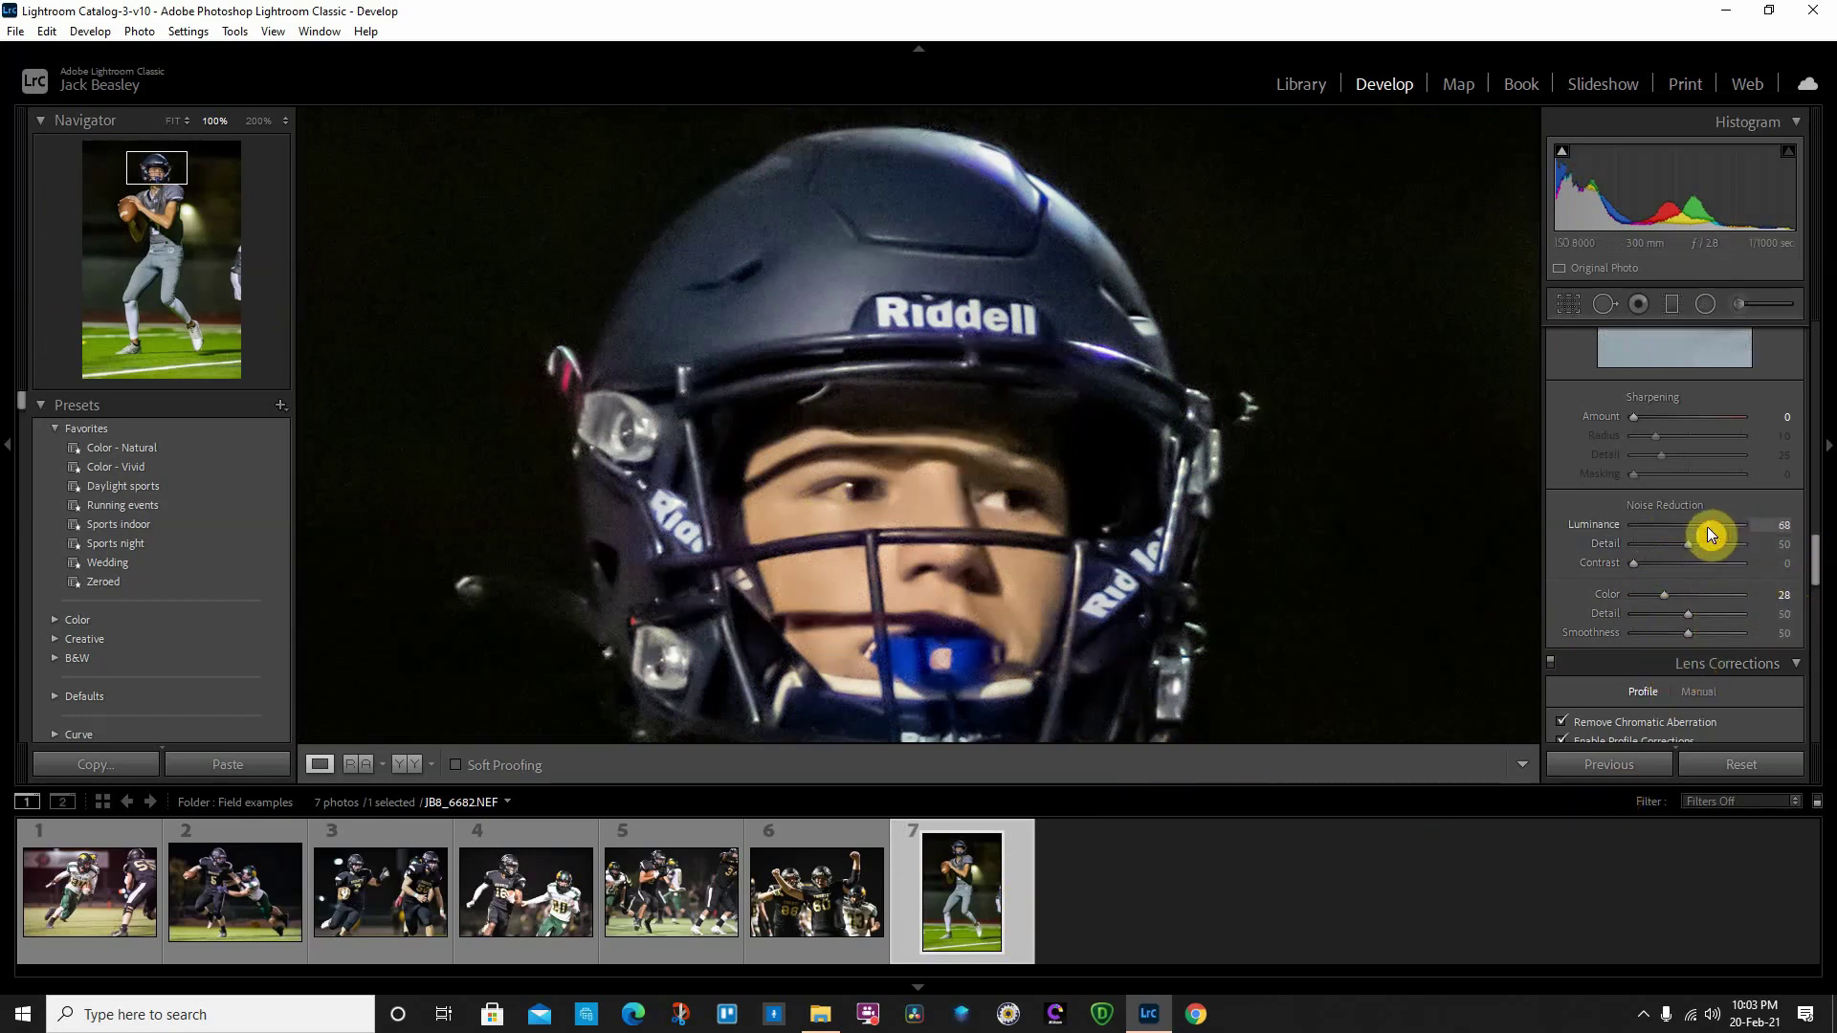
drag(1729, 525, 1727, 525)
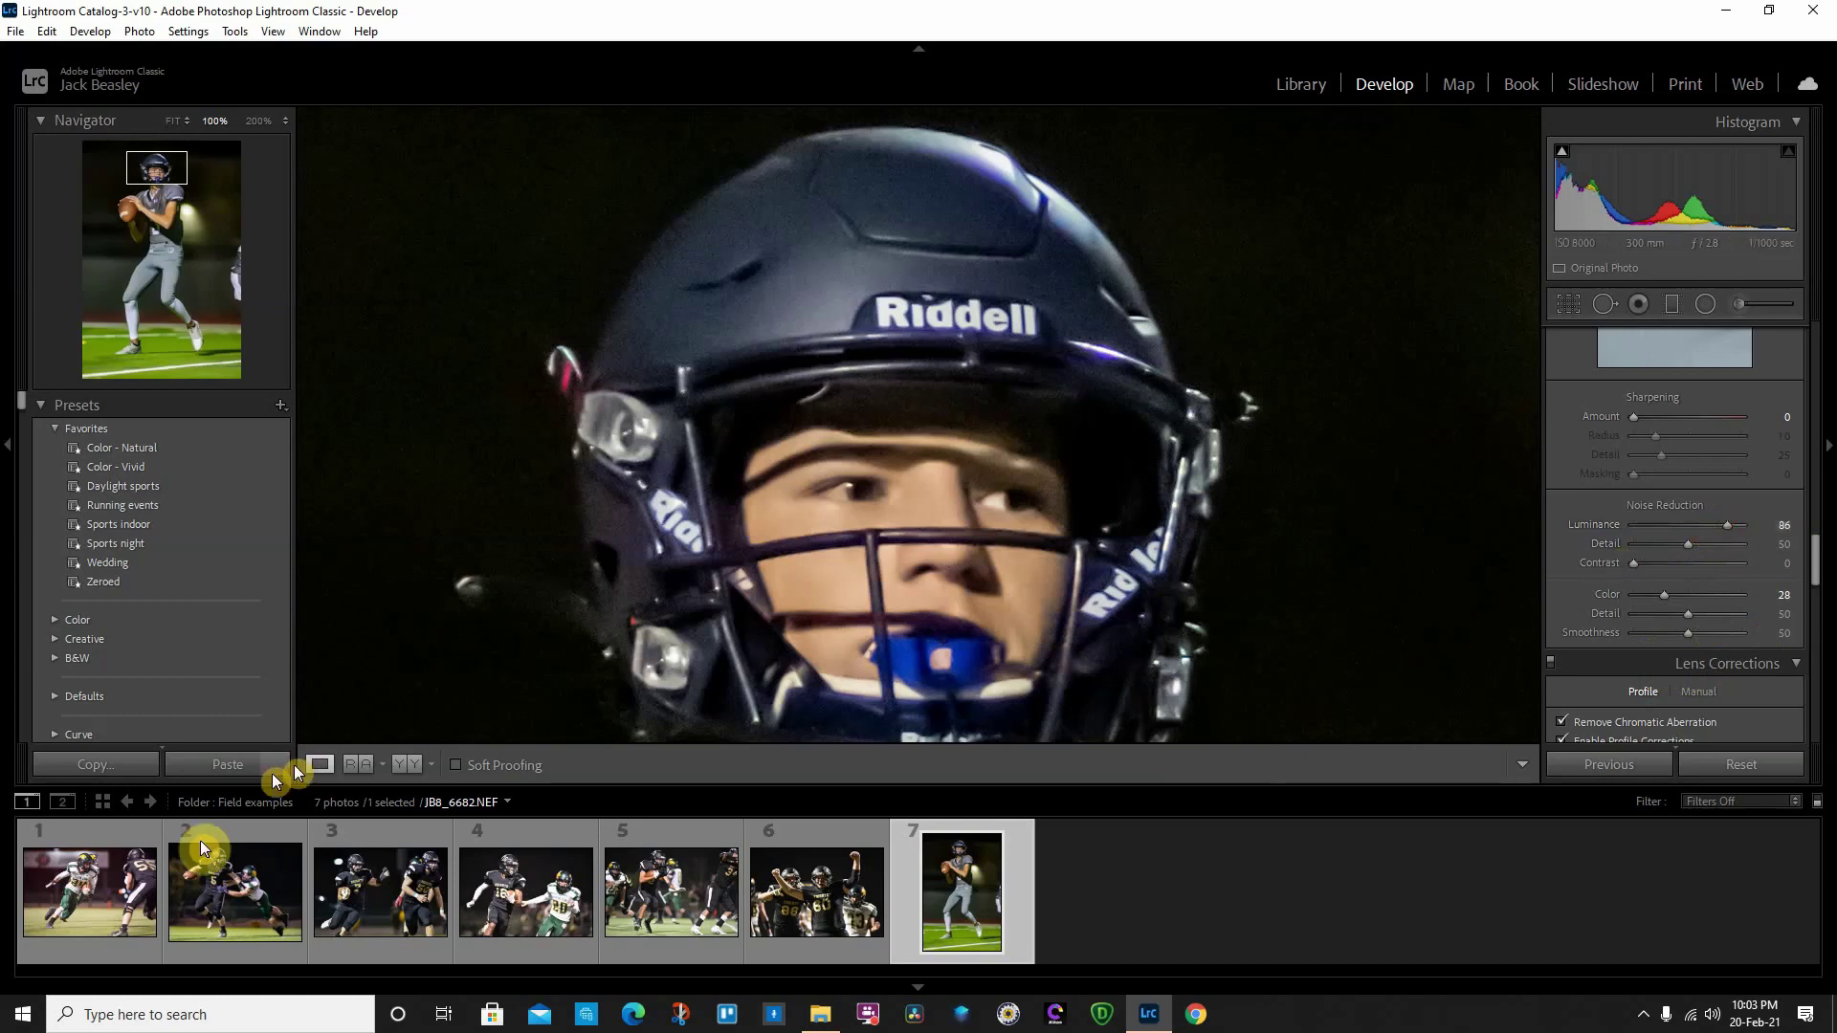
- Compare the helmet detail and noise of JB8_6682.NEF with JWB_4753.JPG by switching between the two photos
click(221, 874)
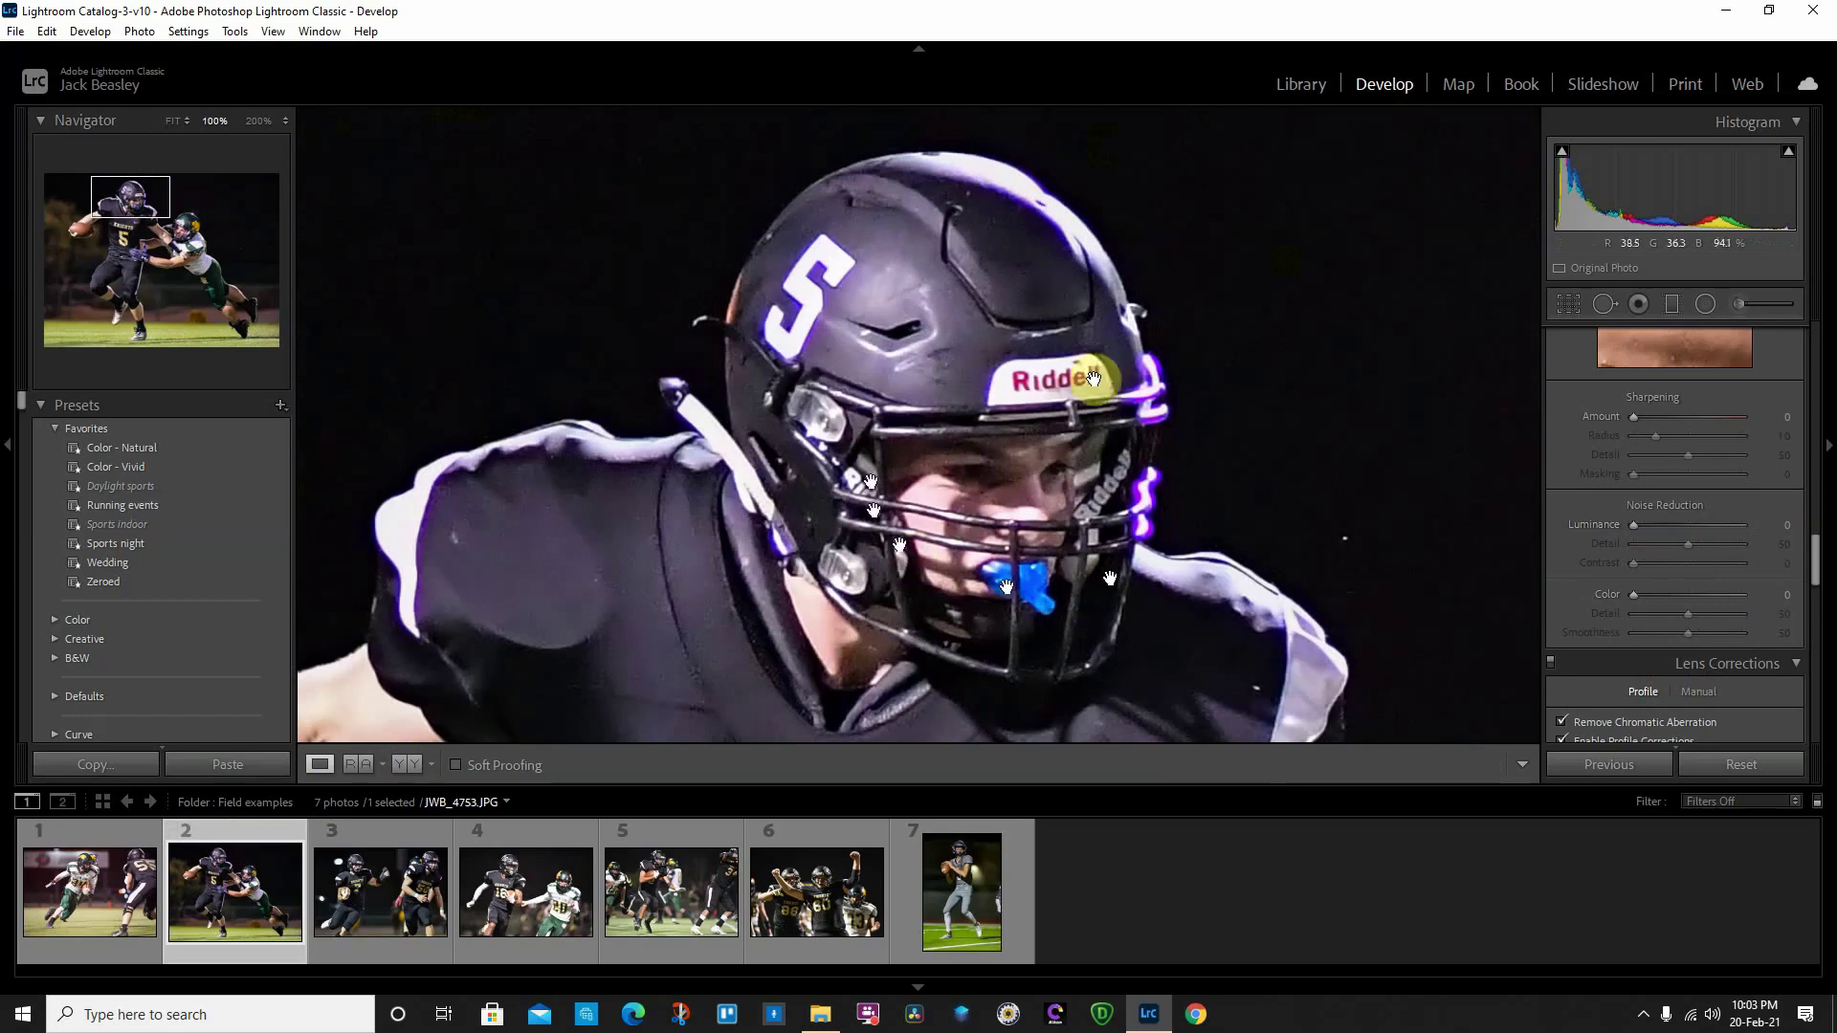
click(977, 865)
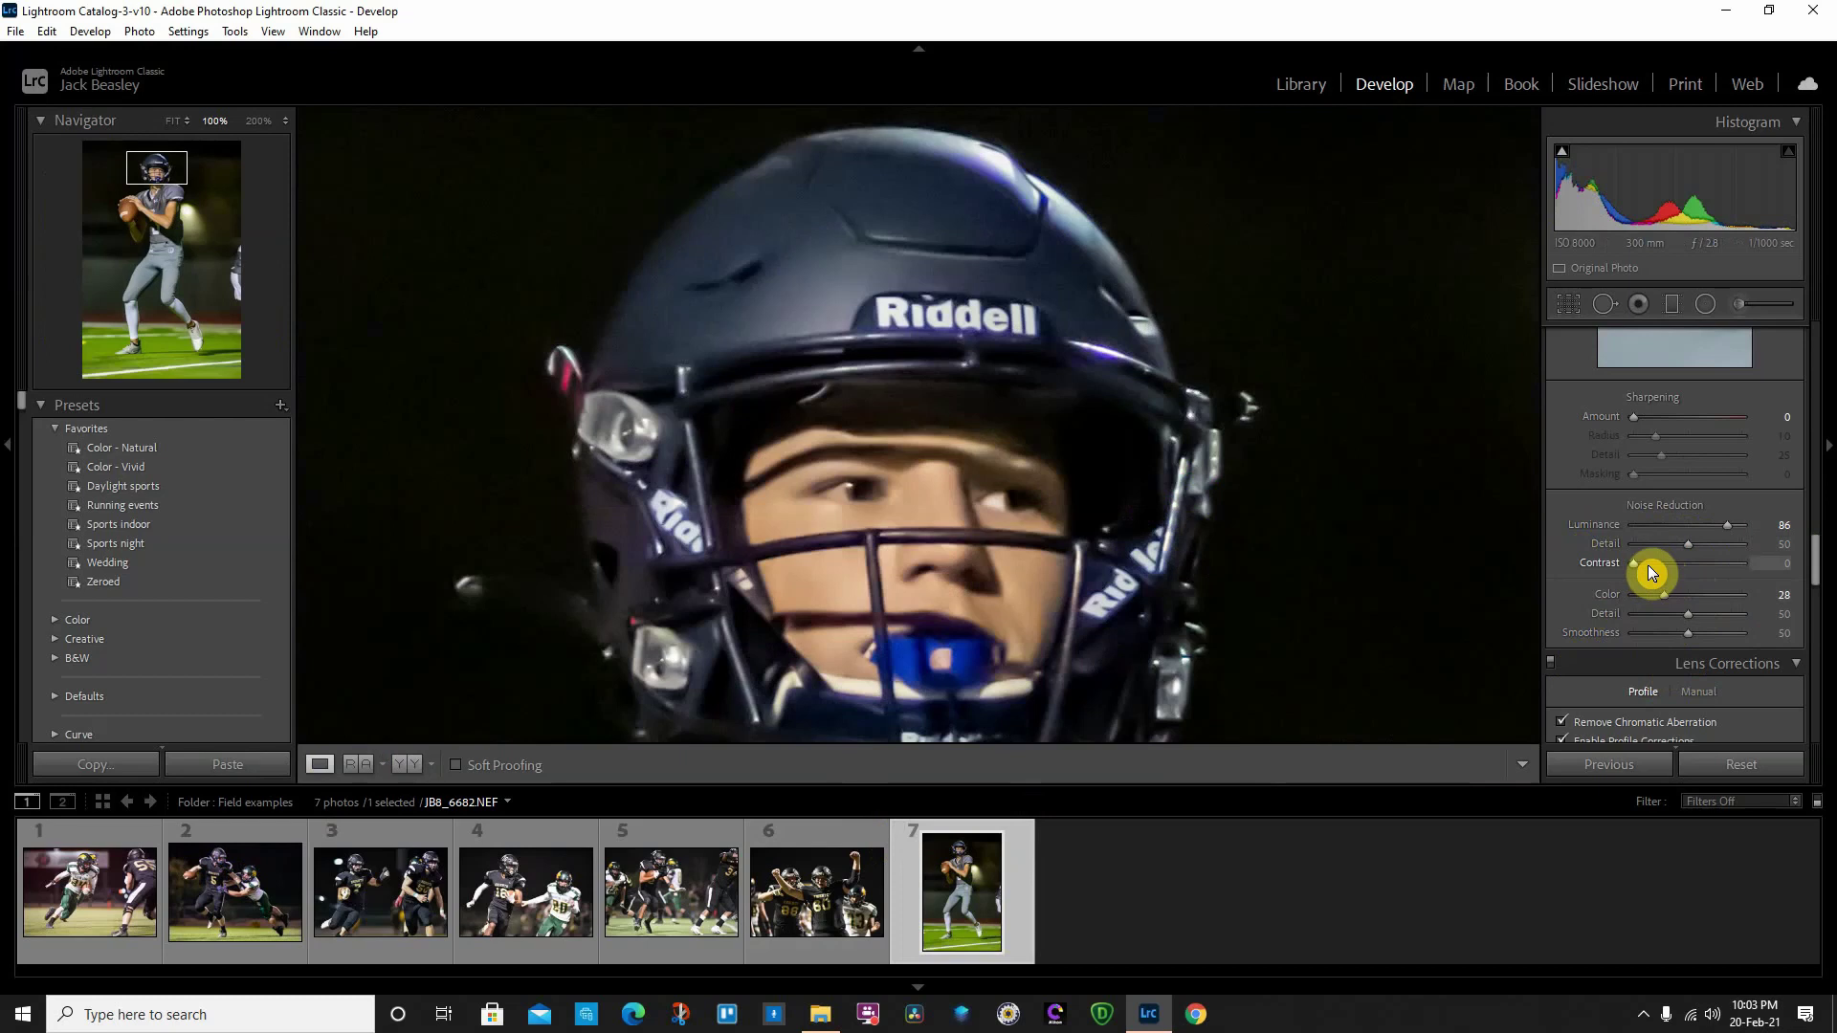
click(227, 877)
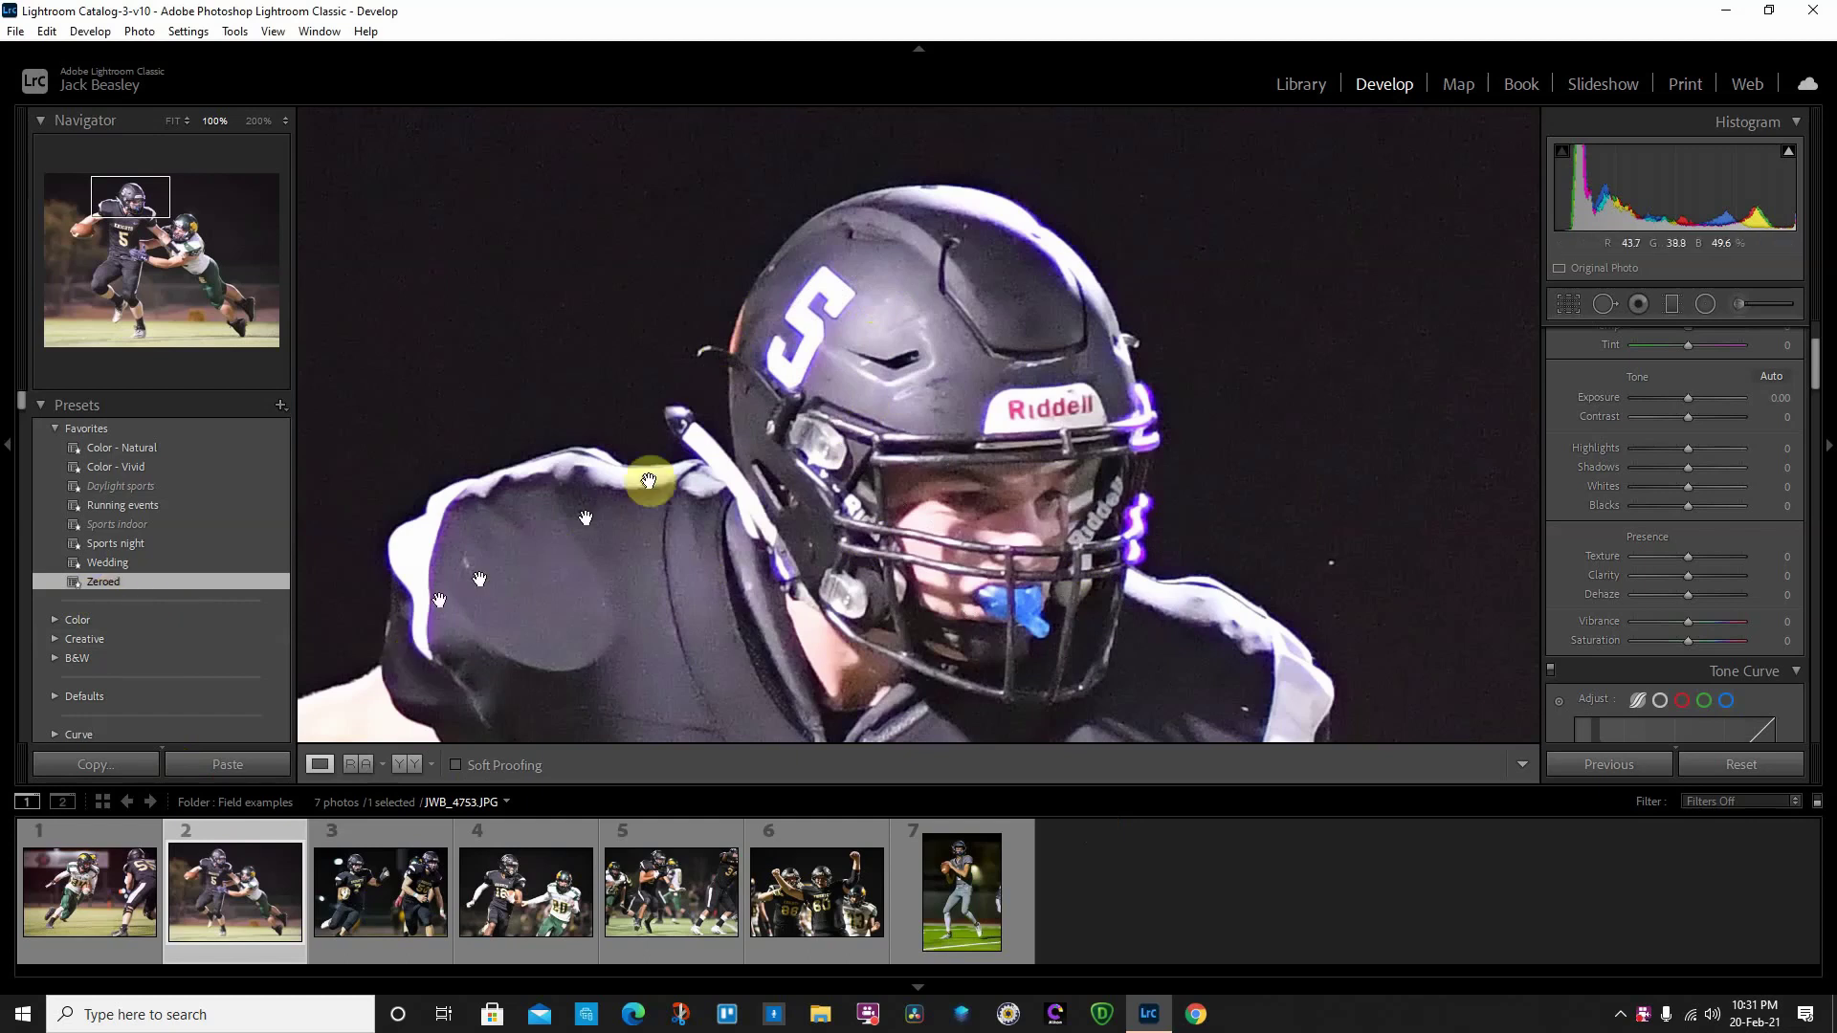
- Apply the Sports night preset to JWB_4753.JPG and check its lens profile and chromatic aberration corrections
mouse_move(791, 508)
mouse_down()
mouse_move(853, 287)
mouse_move(695, 517)
mouse_move(813, 459)
mouse_move(803, 479)
mouse_up()
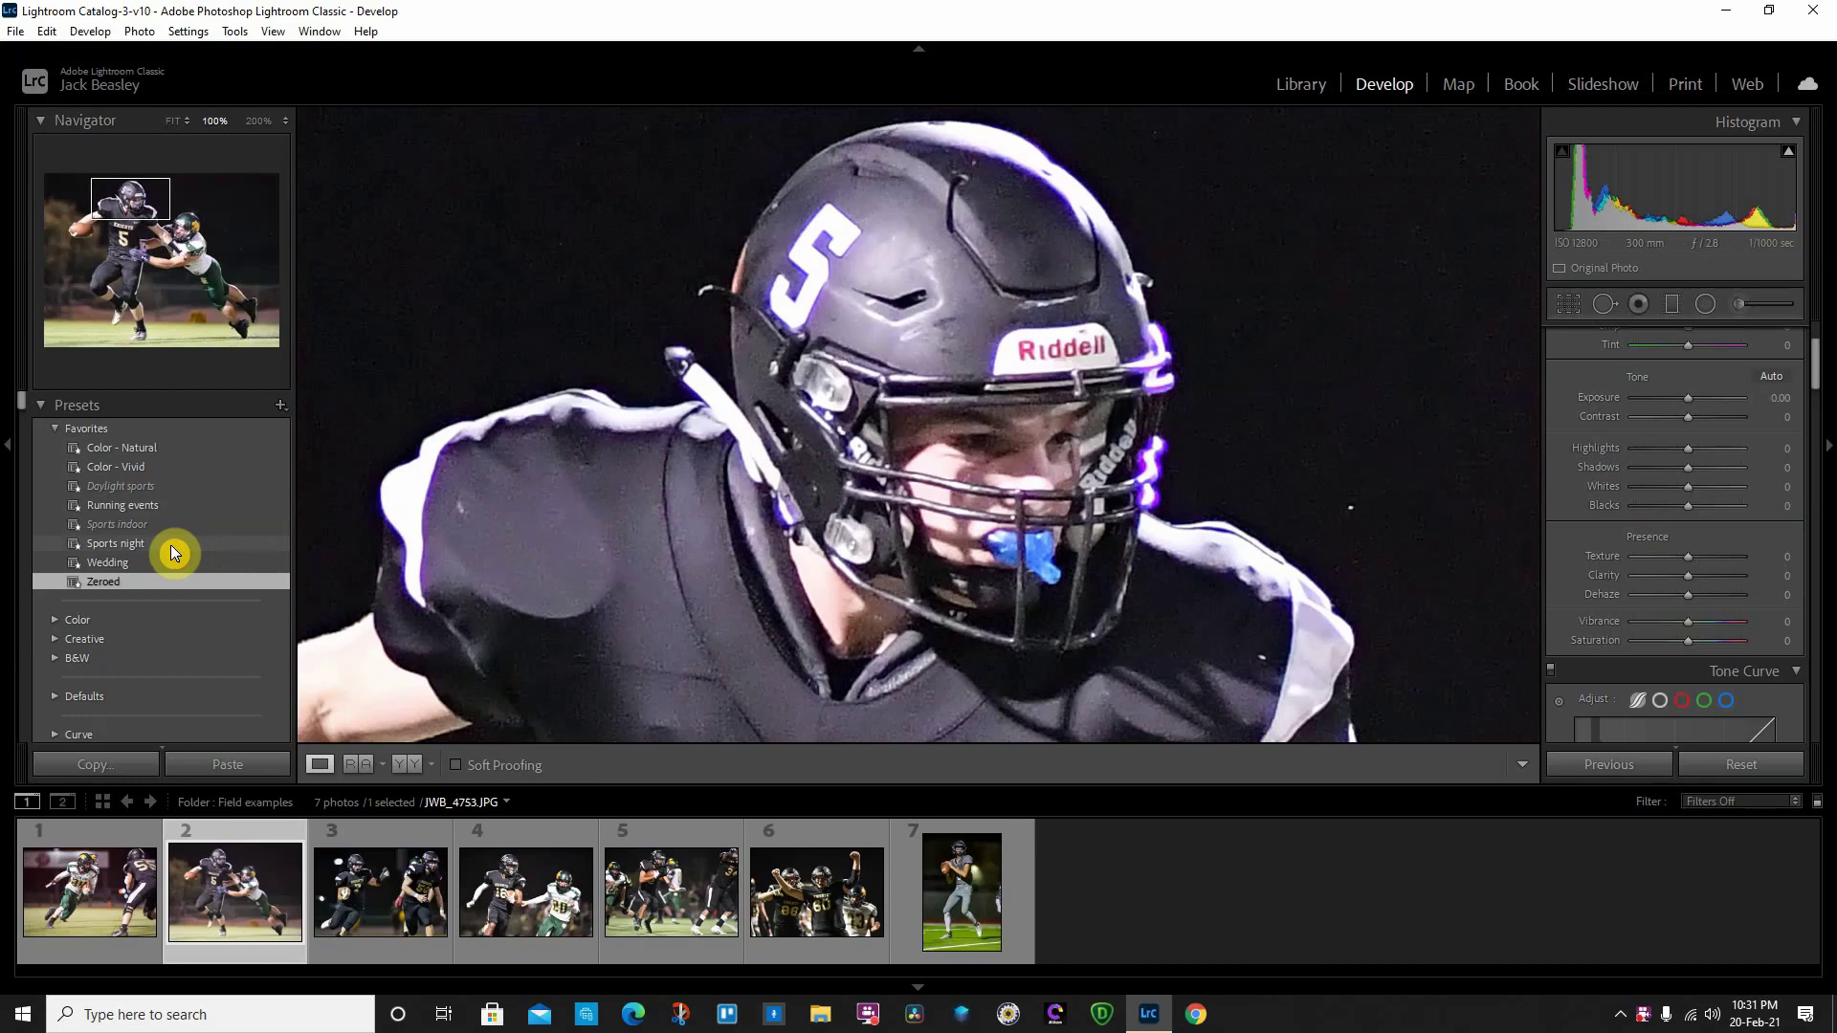
click(131, 541)
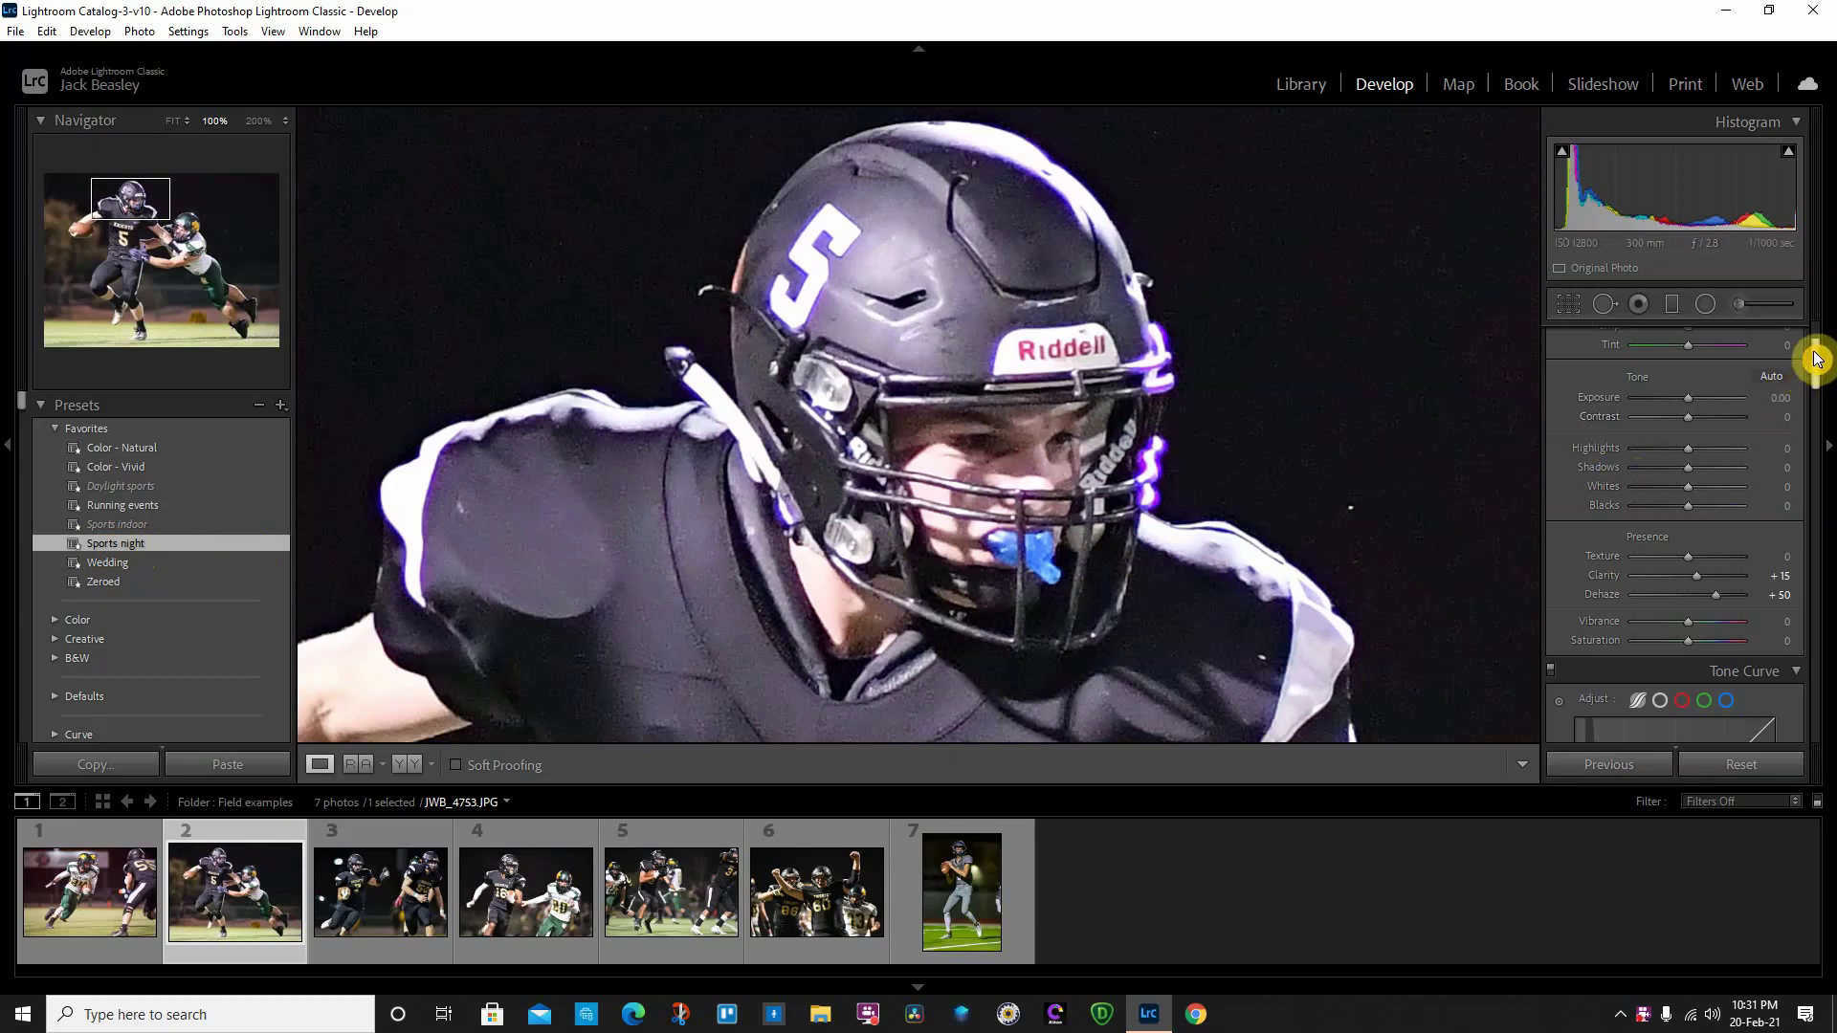
drag(1816, 359, 1820, 587)
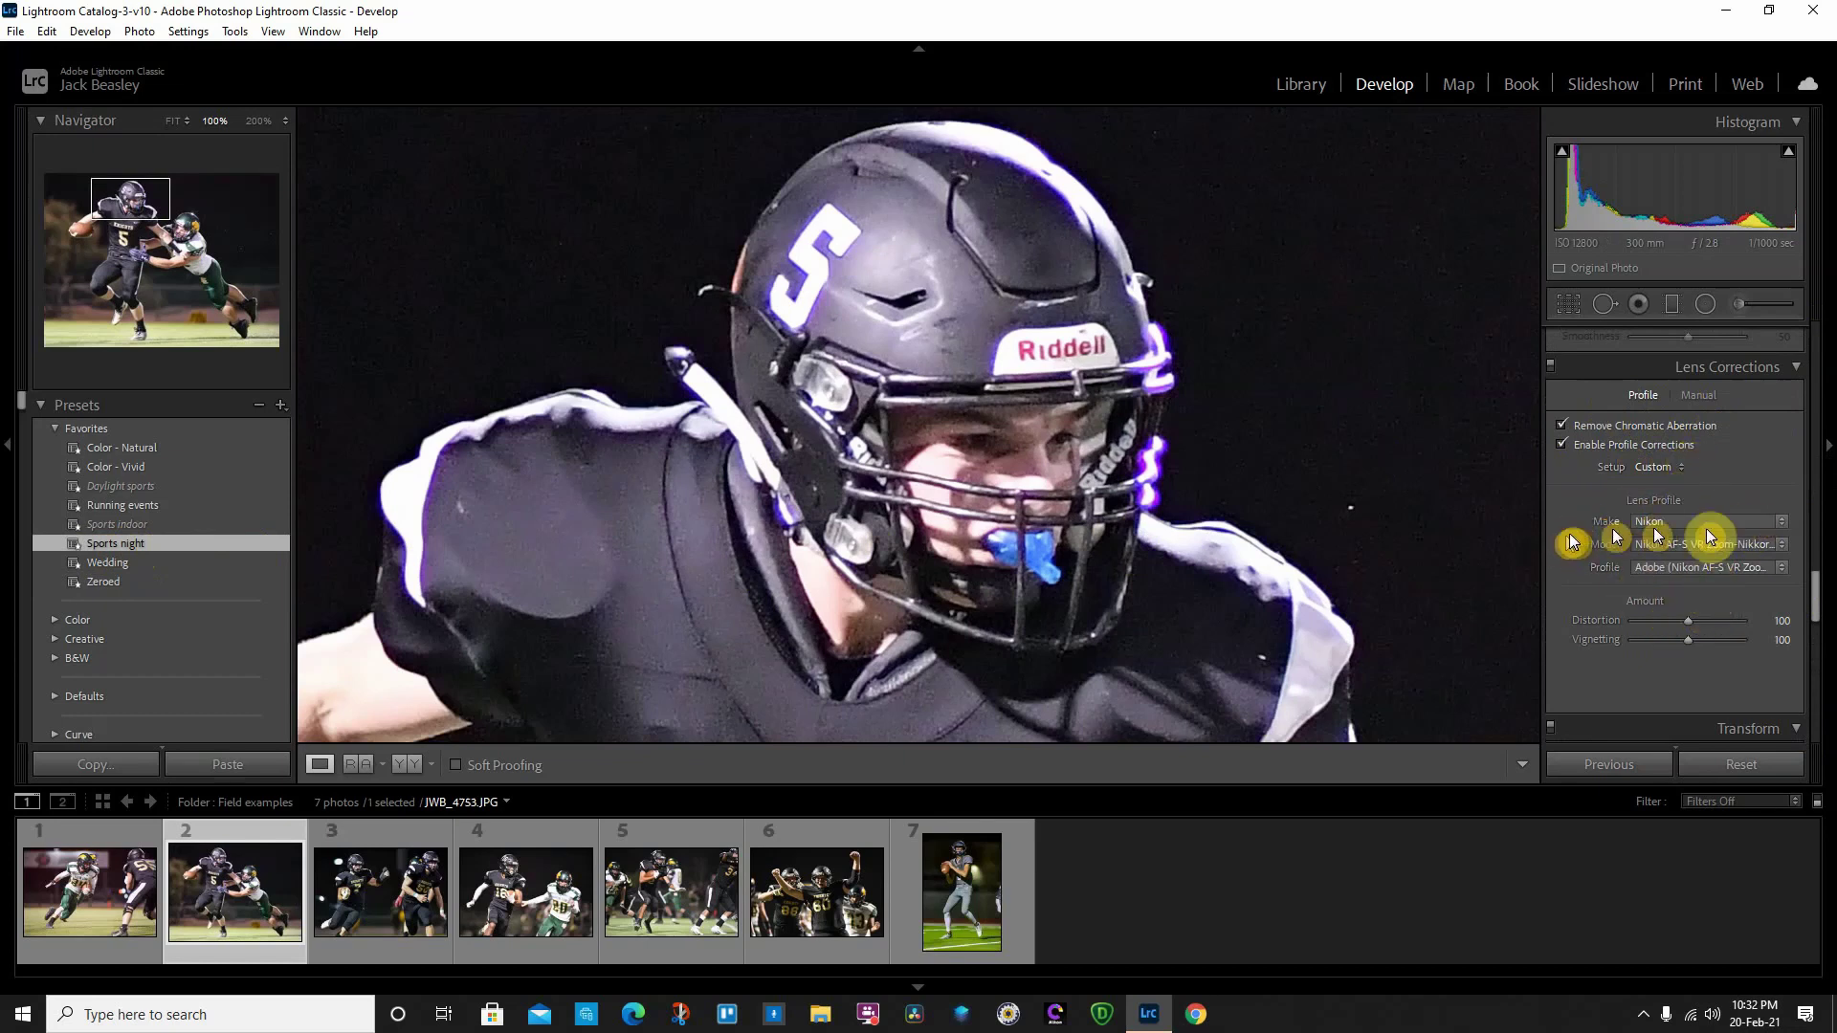
click(1614, 450)
click(1614, 450)
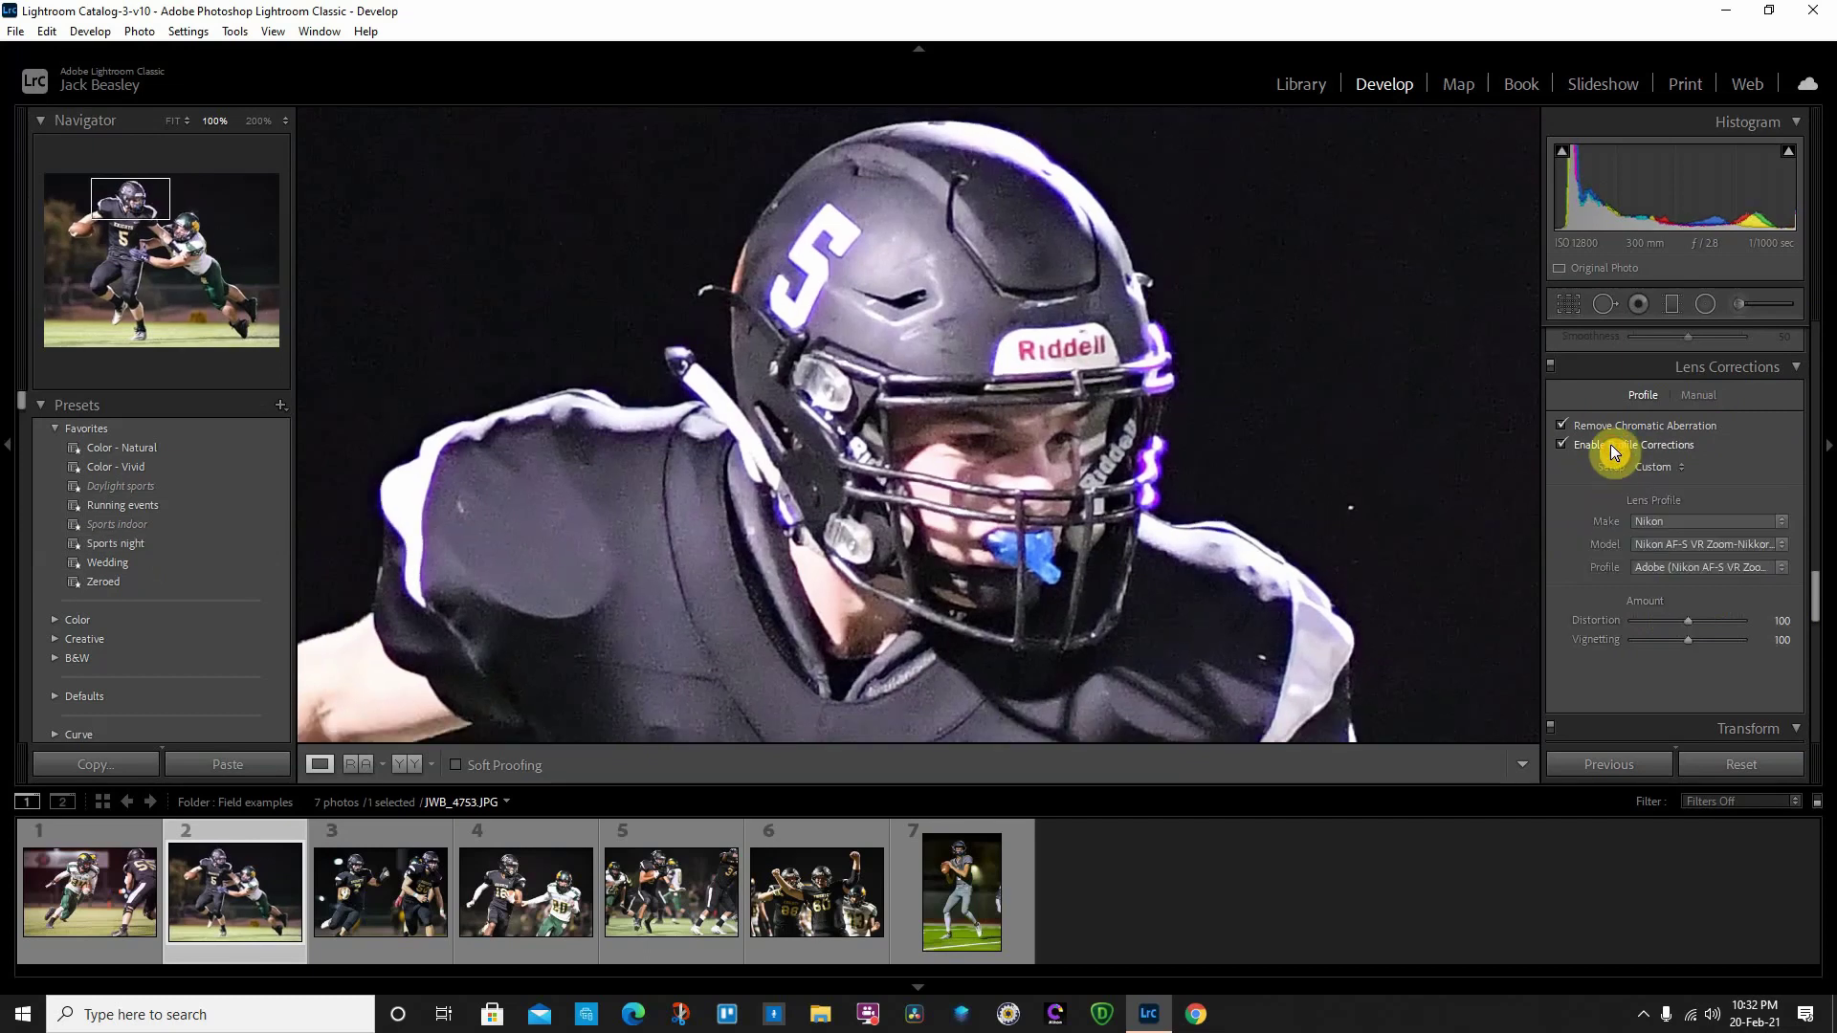
click(1614, 450)
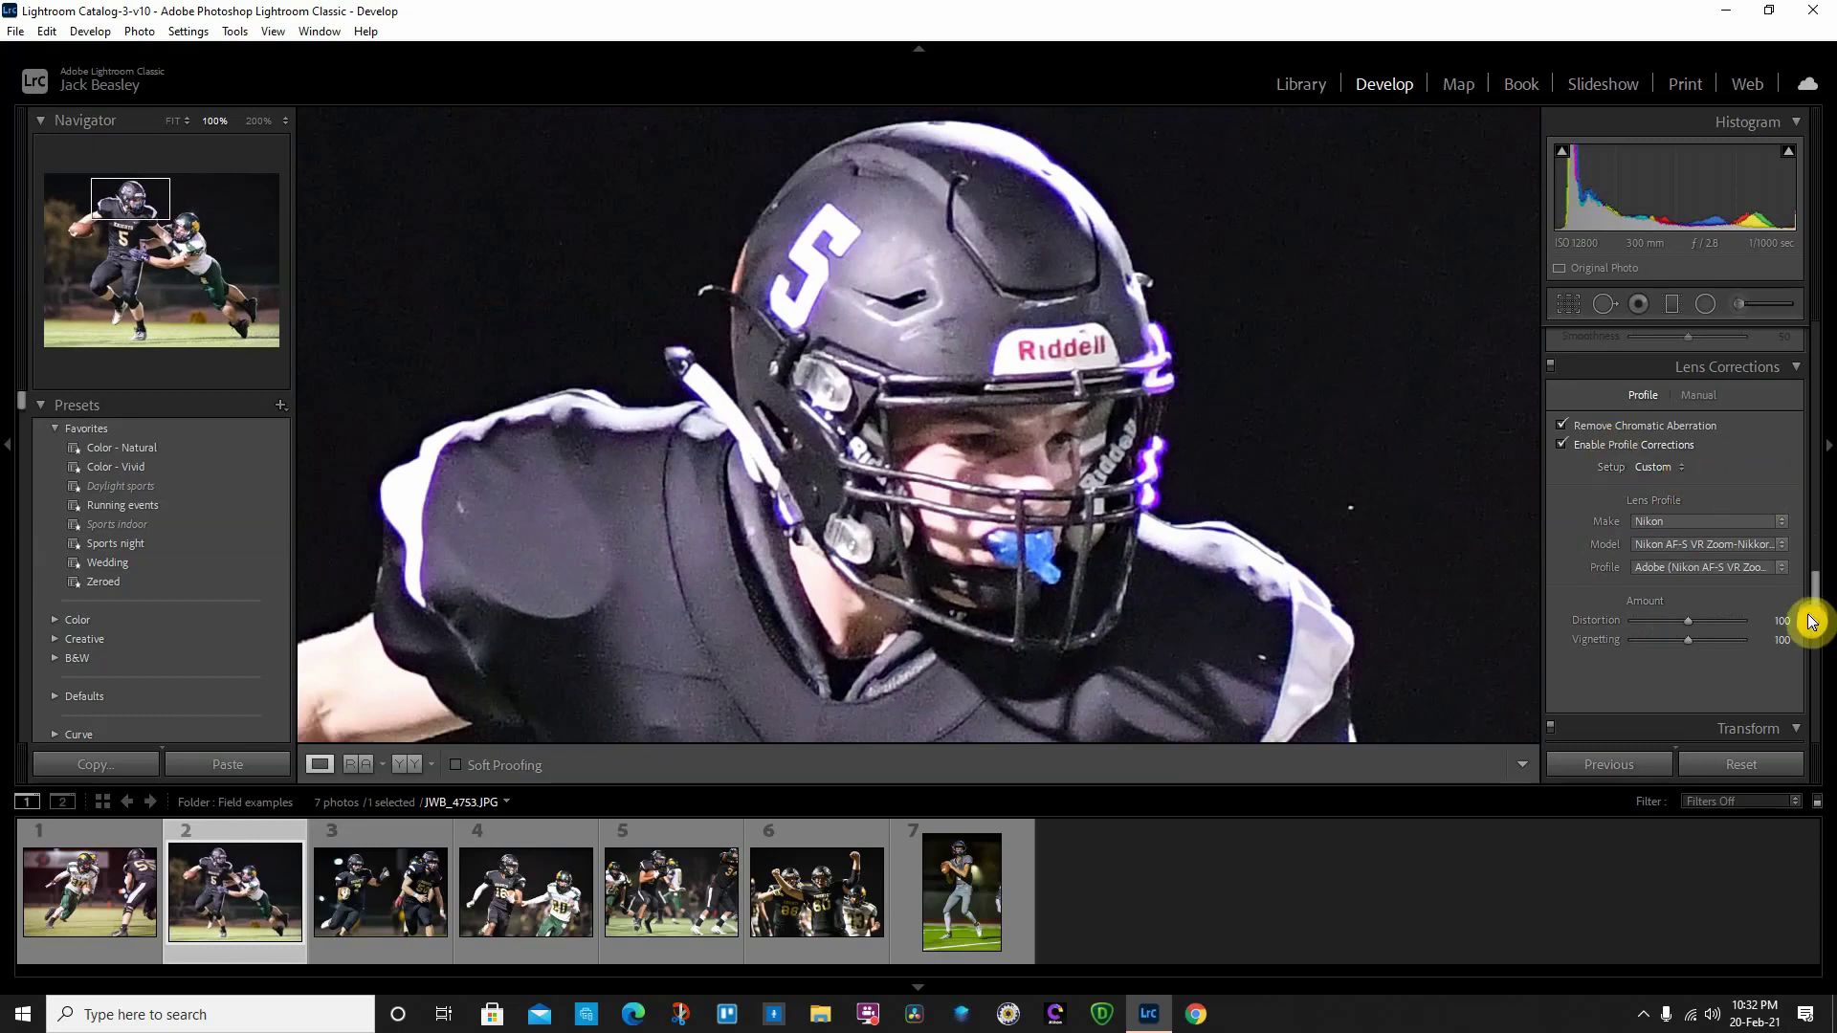
- Examine the preset's sharpening, noise reduction, HSL saturation, tone curve and Presence settings
scroll(1814, 595, up, 1)
drag(1815, 595, 1822, 575)
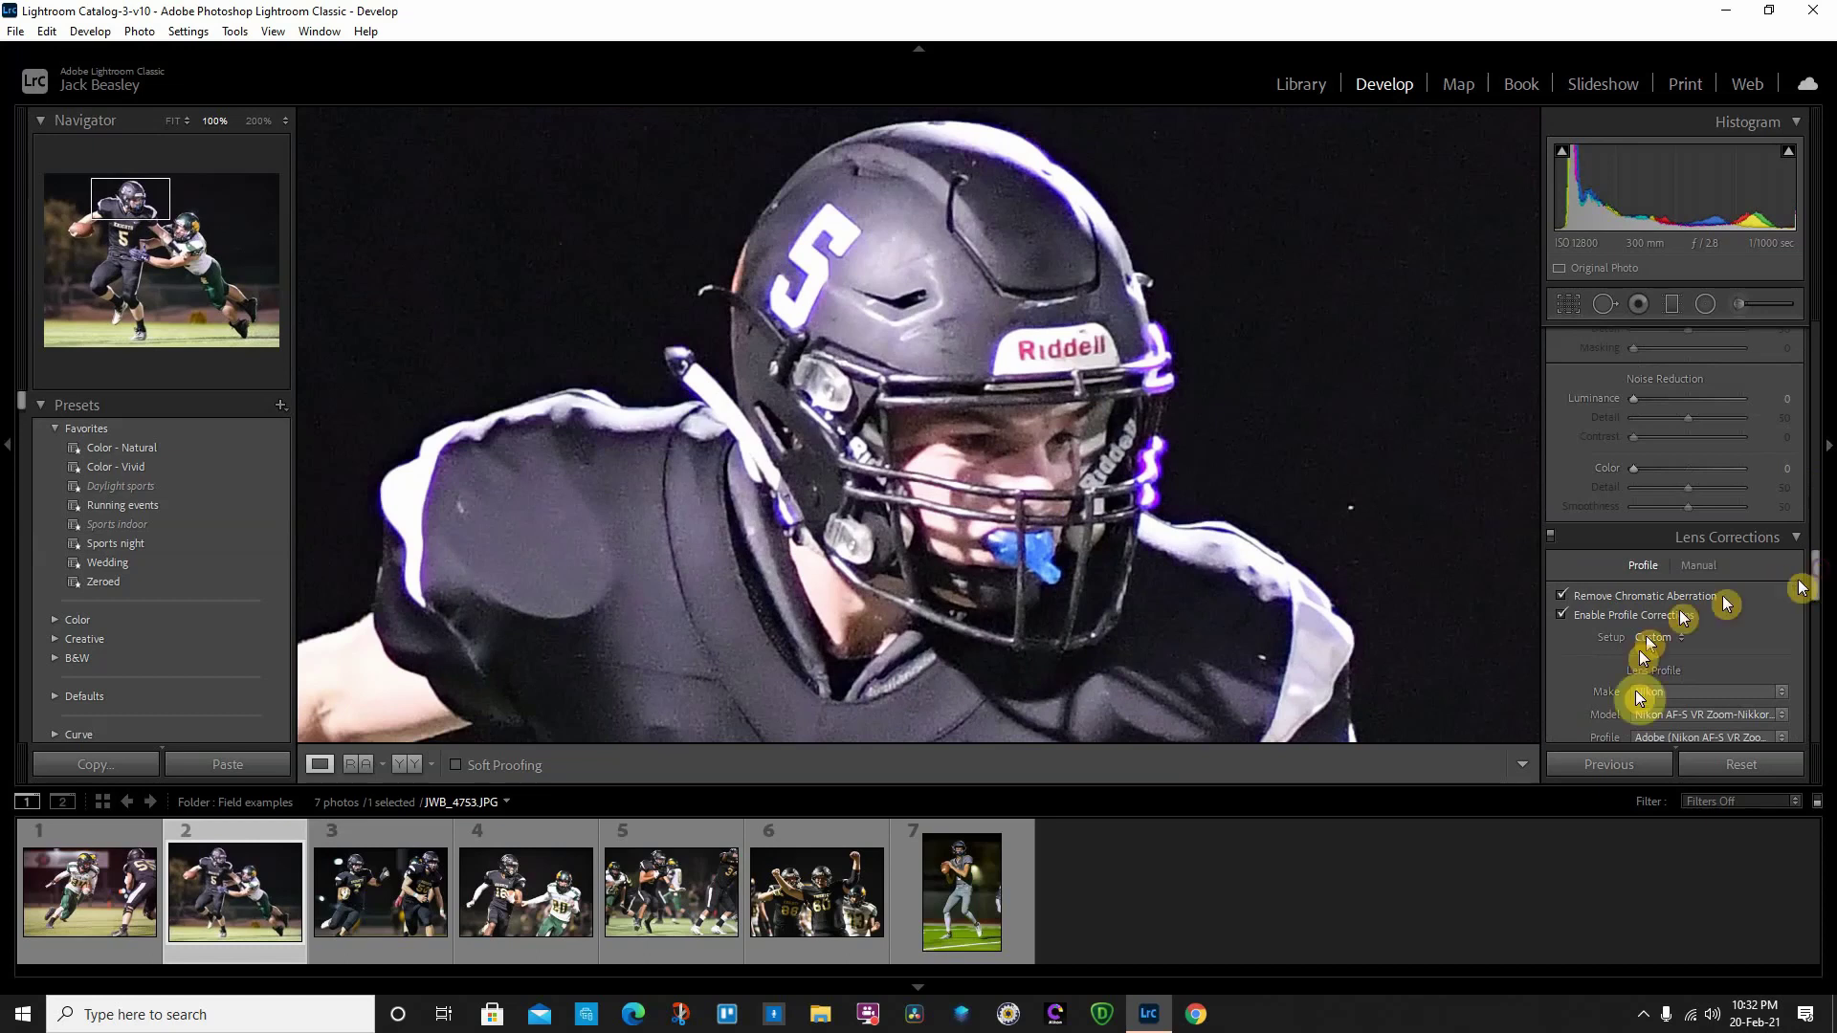
drag(1820, 576, 1824, 552)
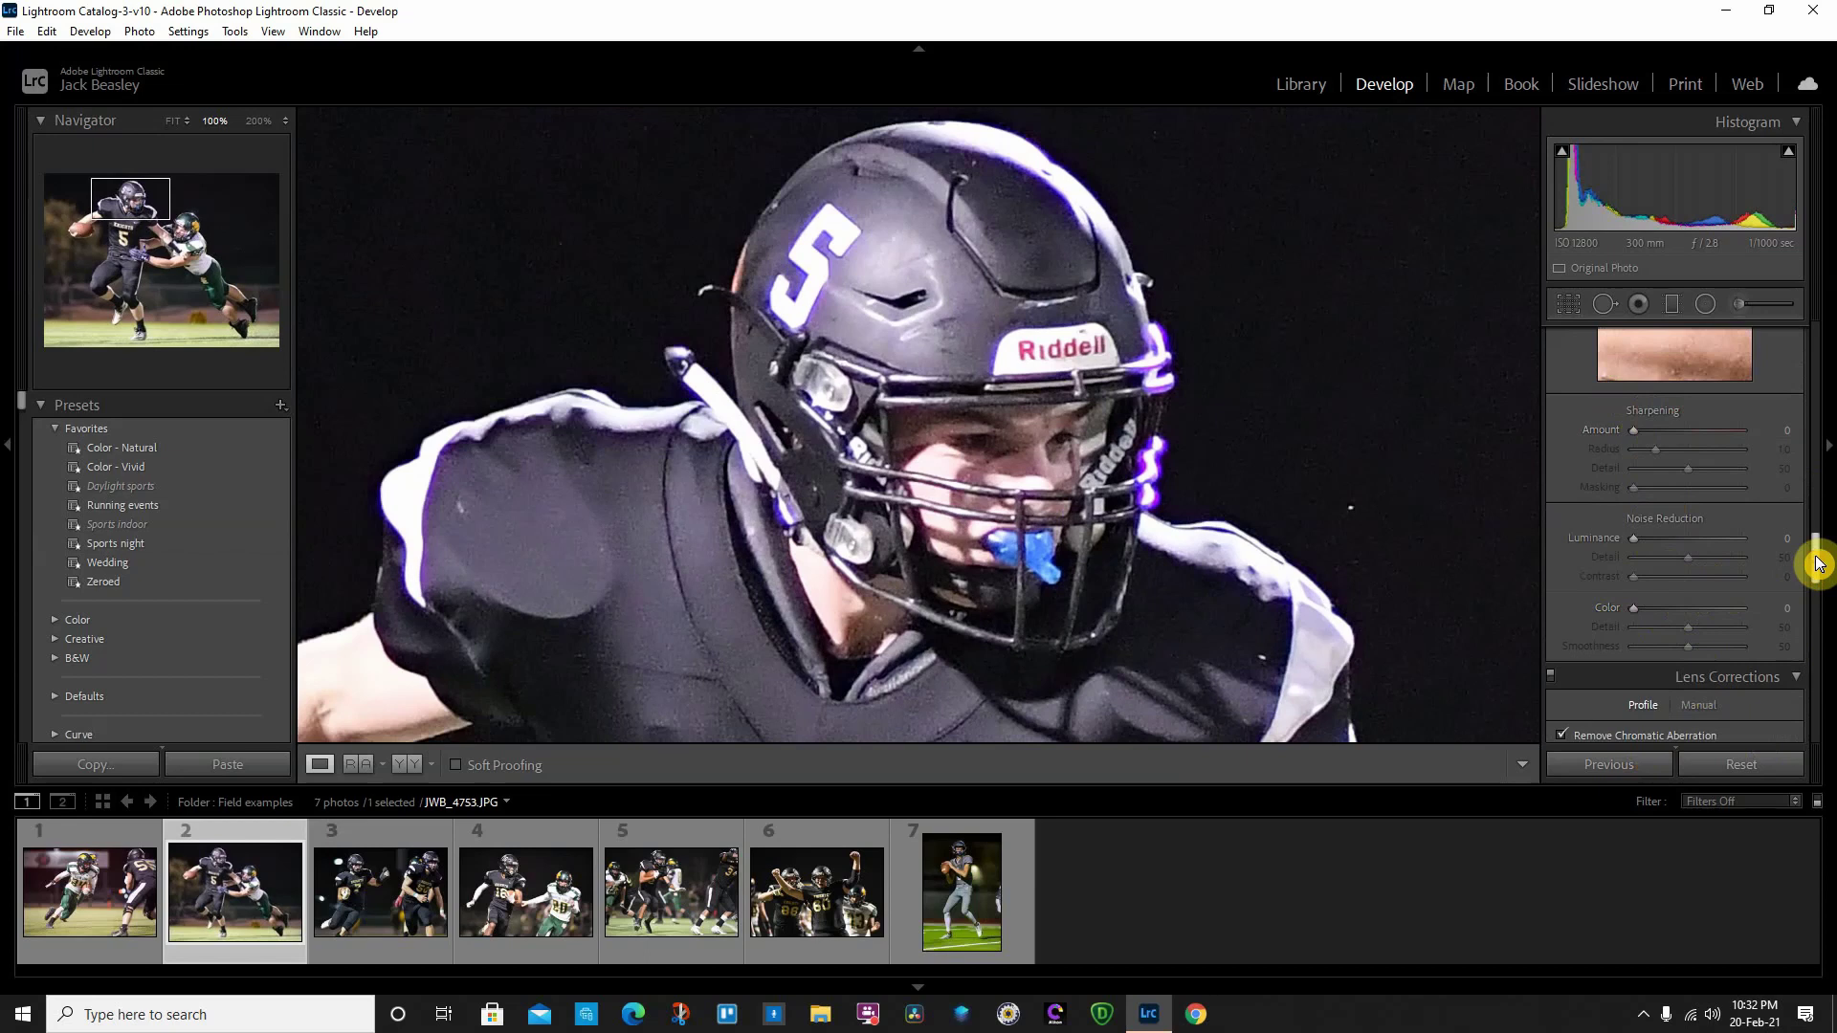
scroll(1817, 562, up, 1)
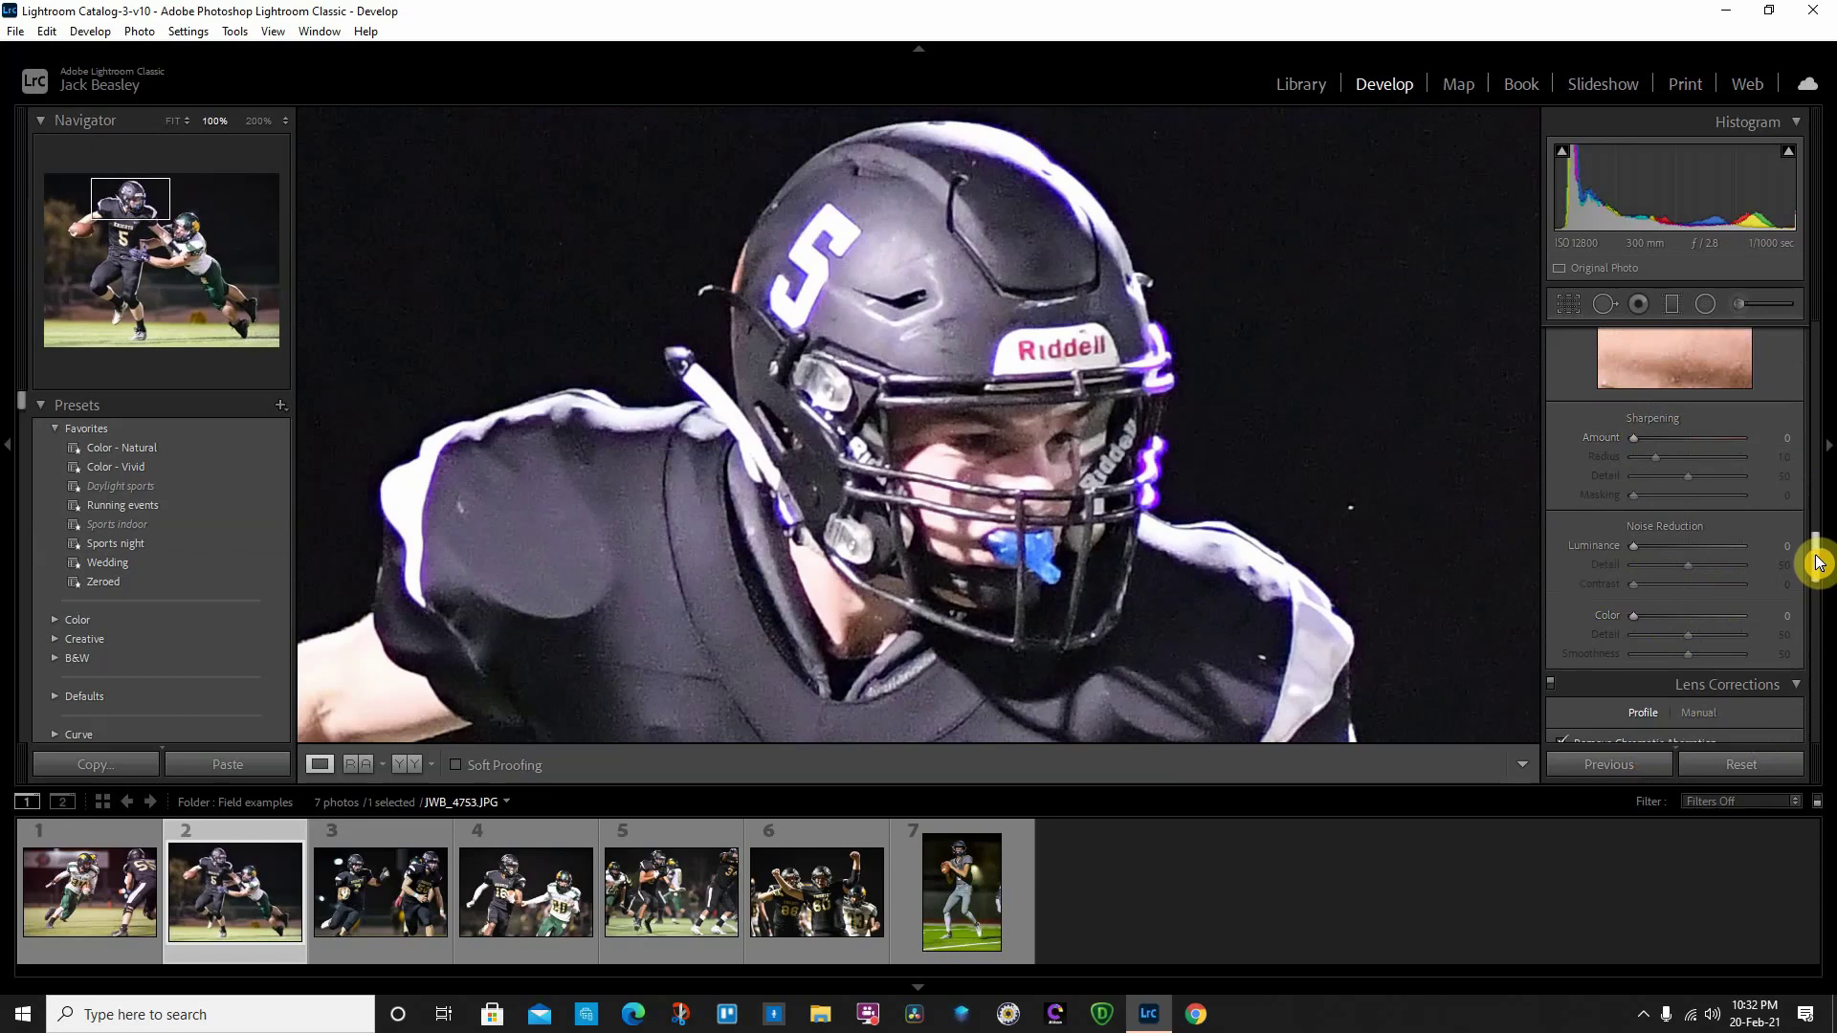
scroll(1817, 562, up, 1)
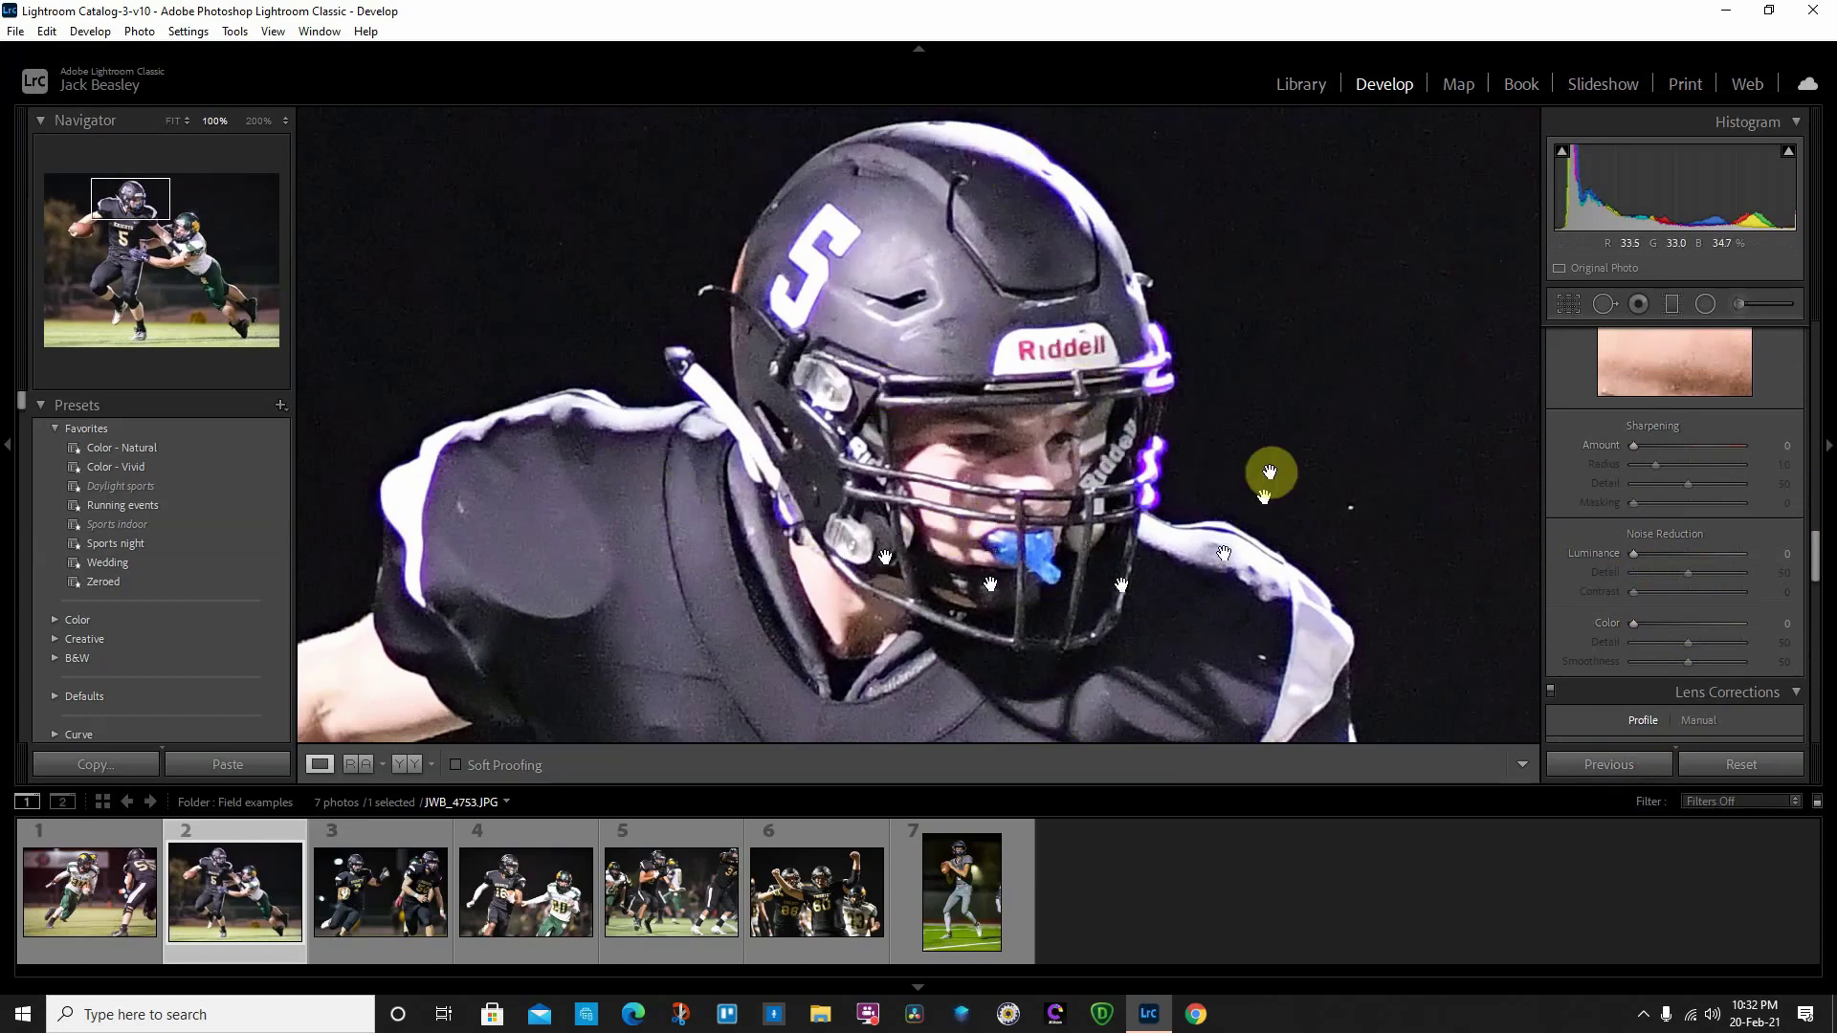
drag(1818, 560, 1833, 451)
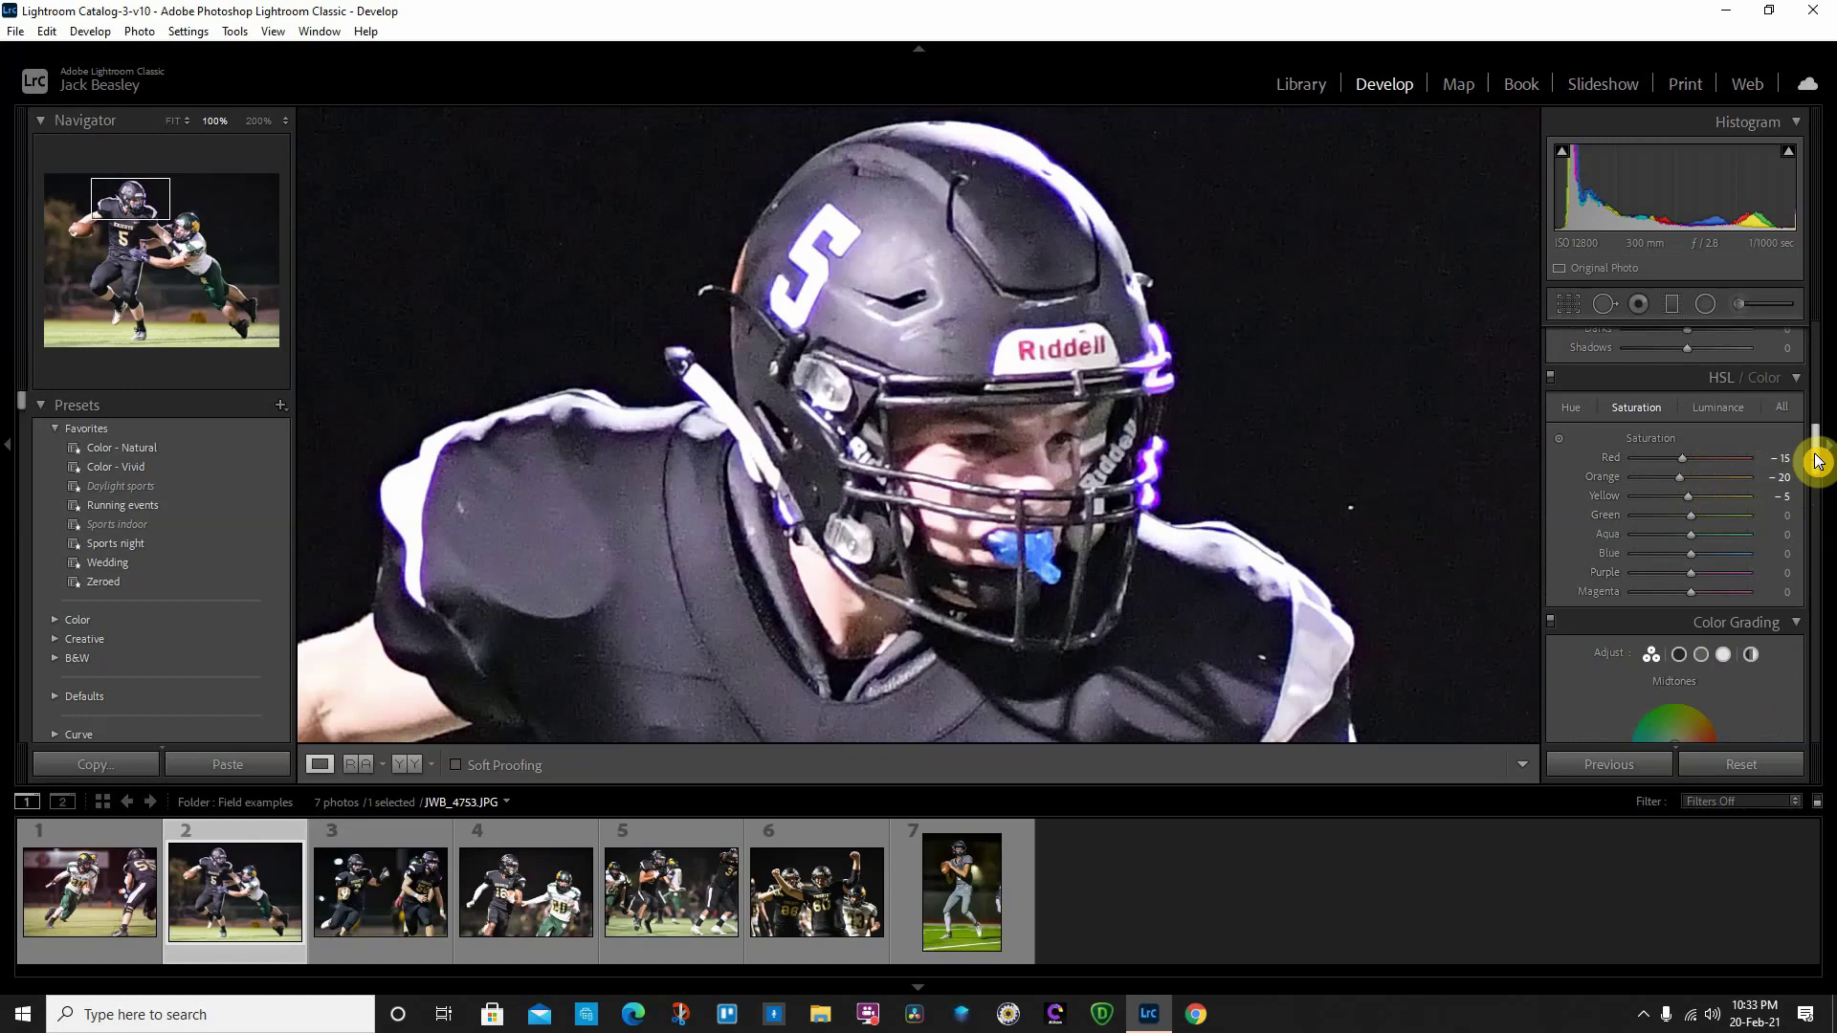
drag(1818, 460, 1823, 399)
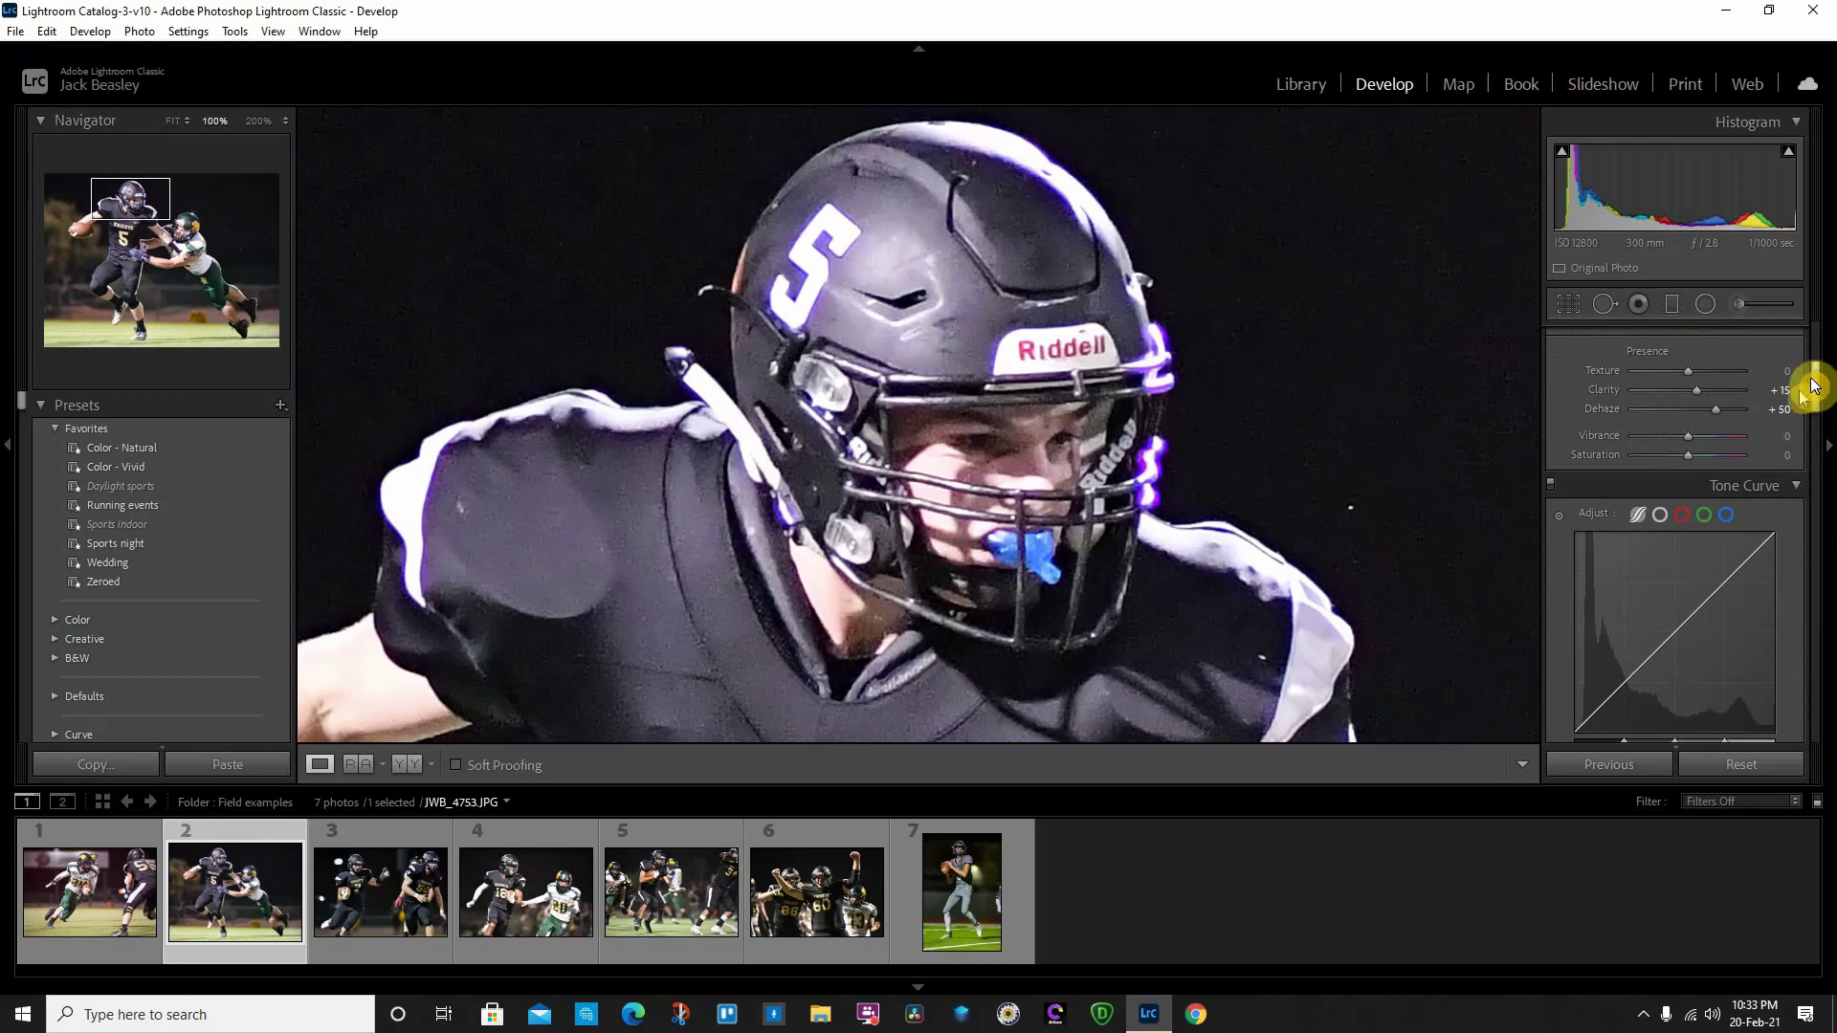
drag(1820, 393, 1820, 362)
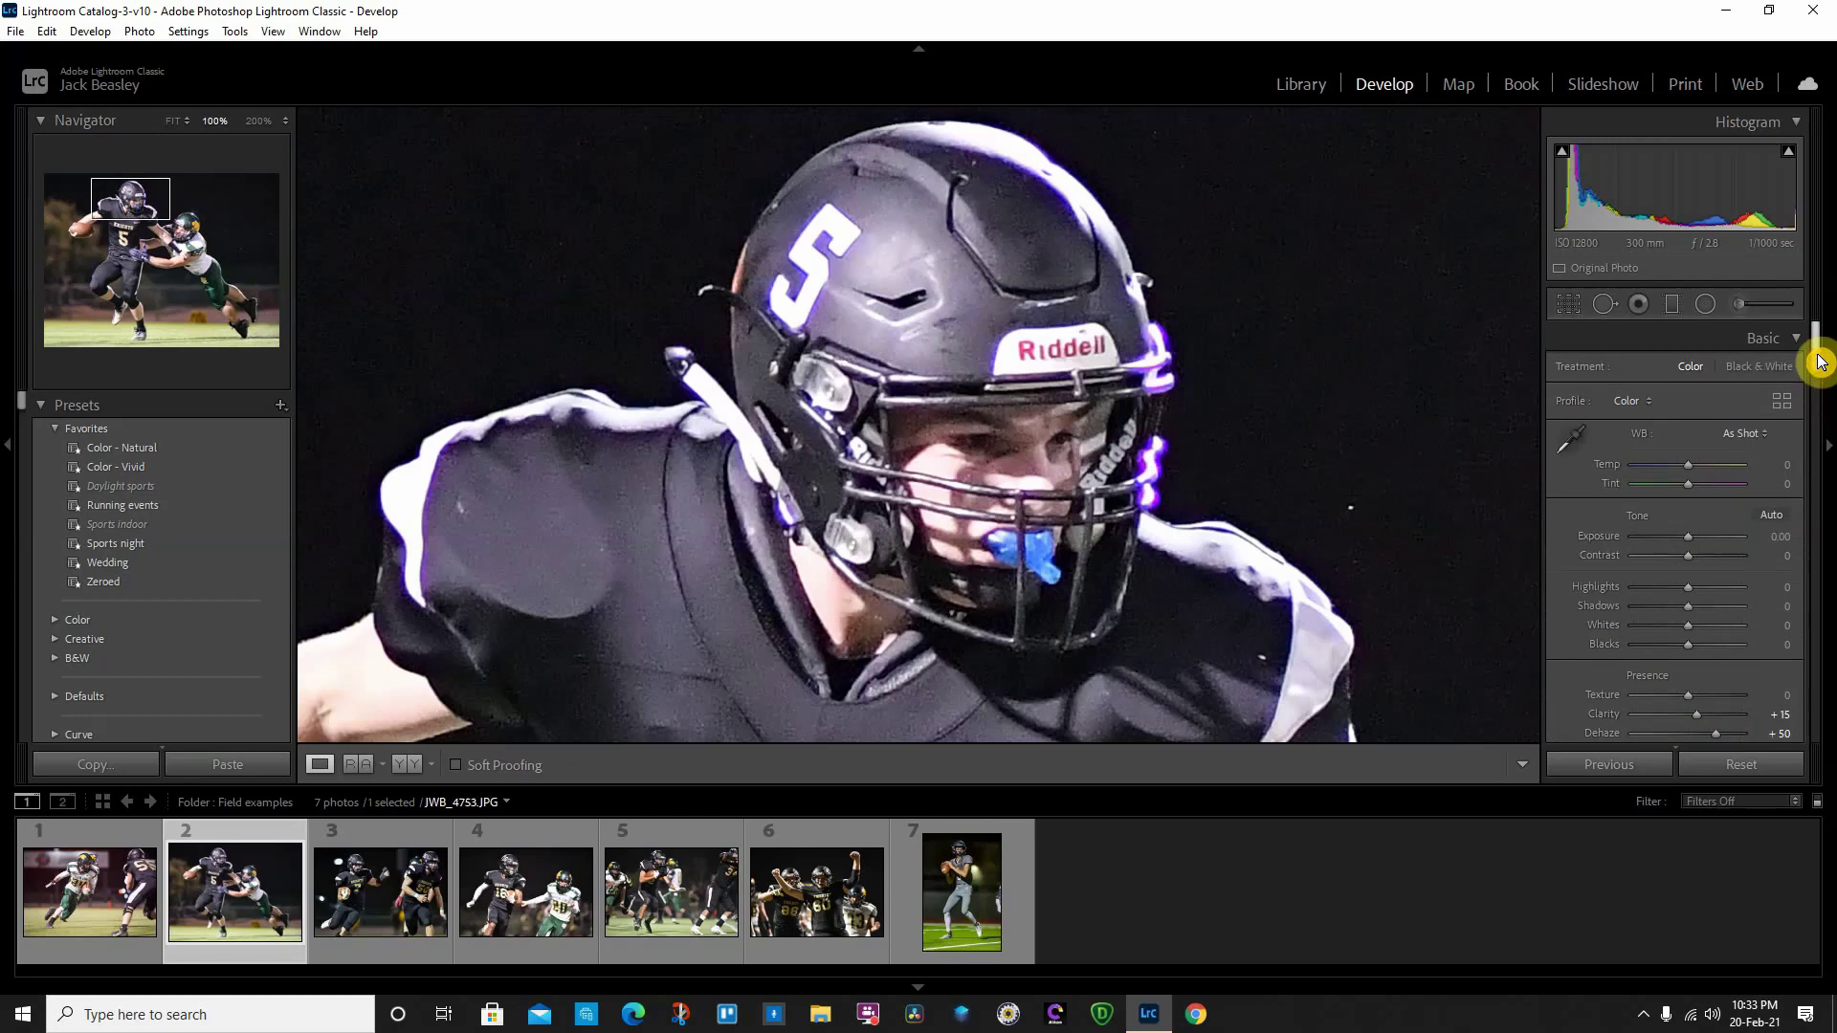
- Try the Auto white balance on JWB_4753.JPG and return it to As Shot
scroll(1820, 362, down, 1)
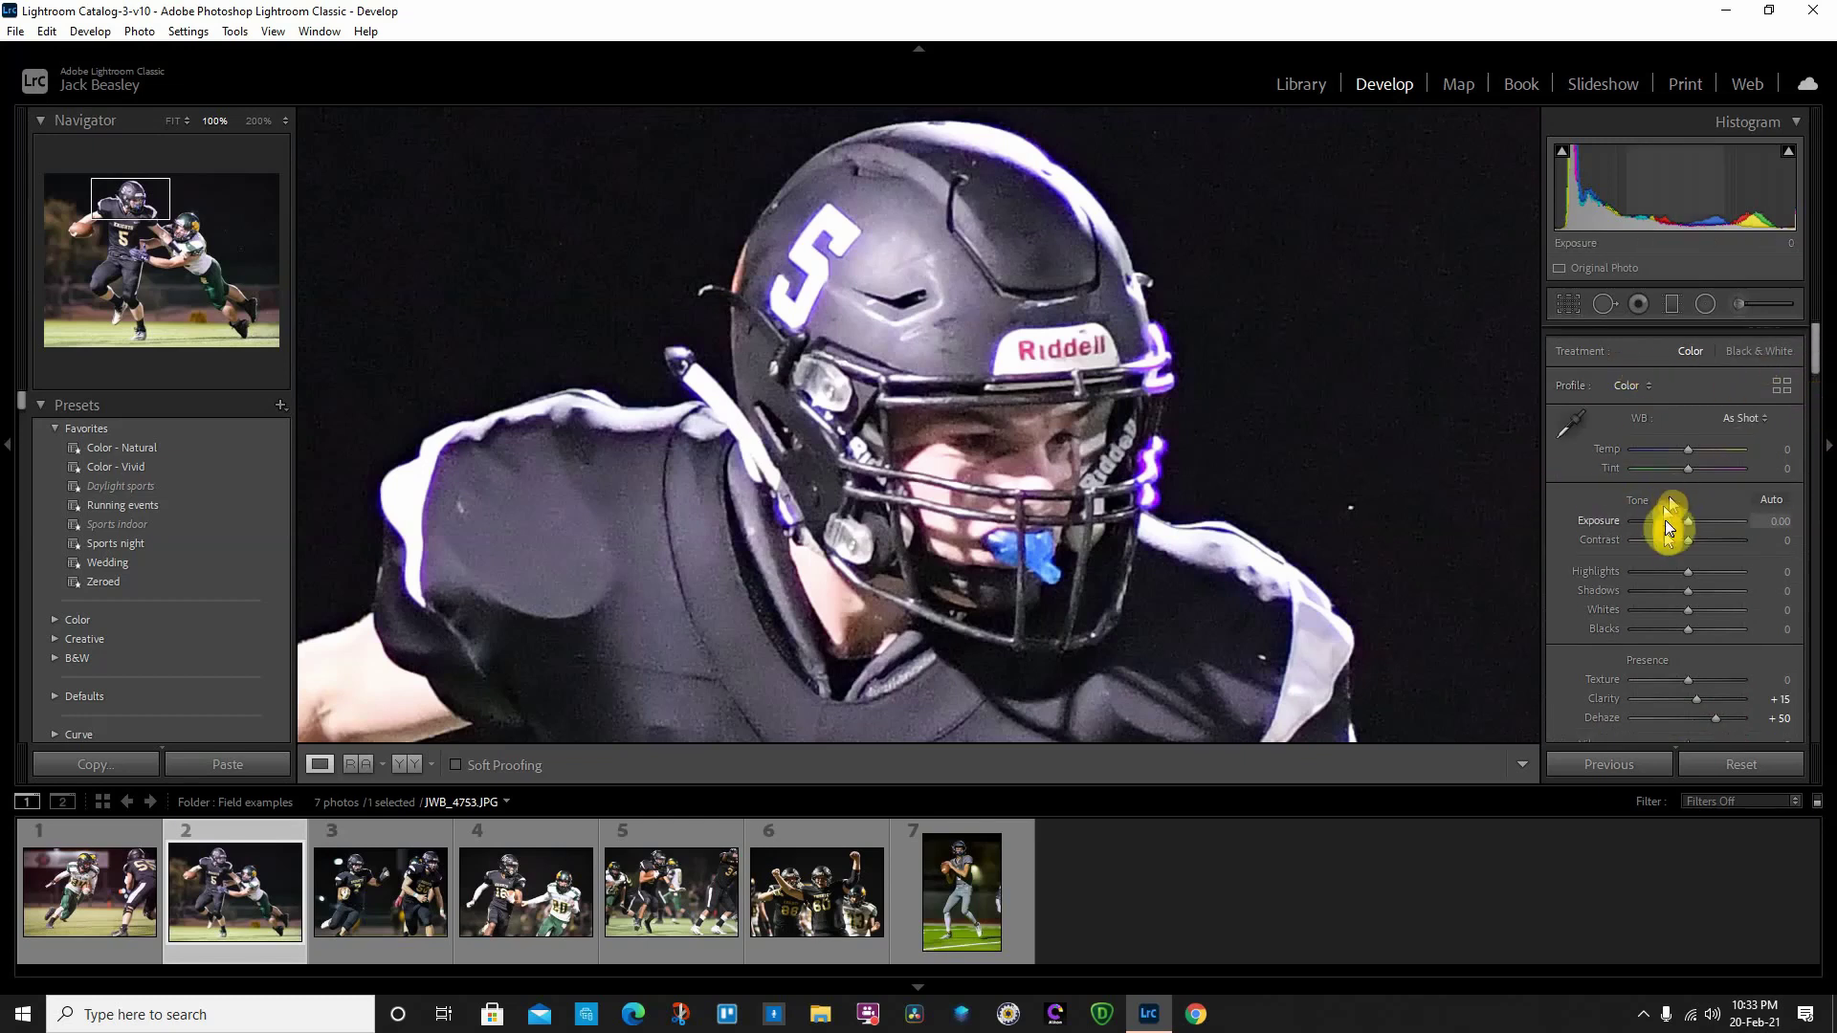
click(1739, 428)
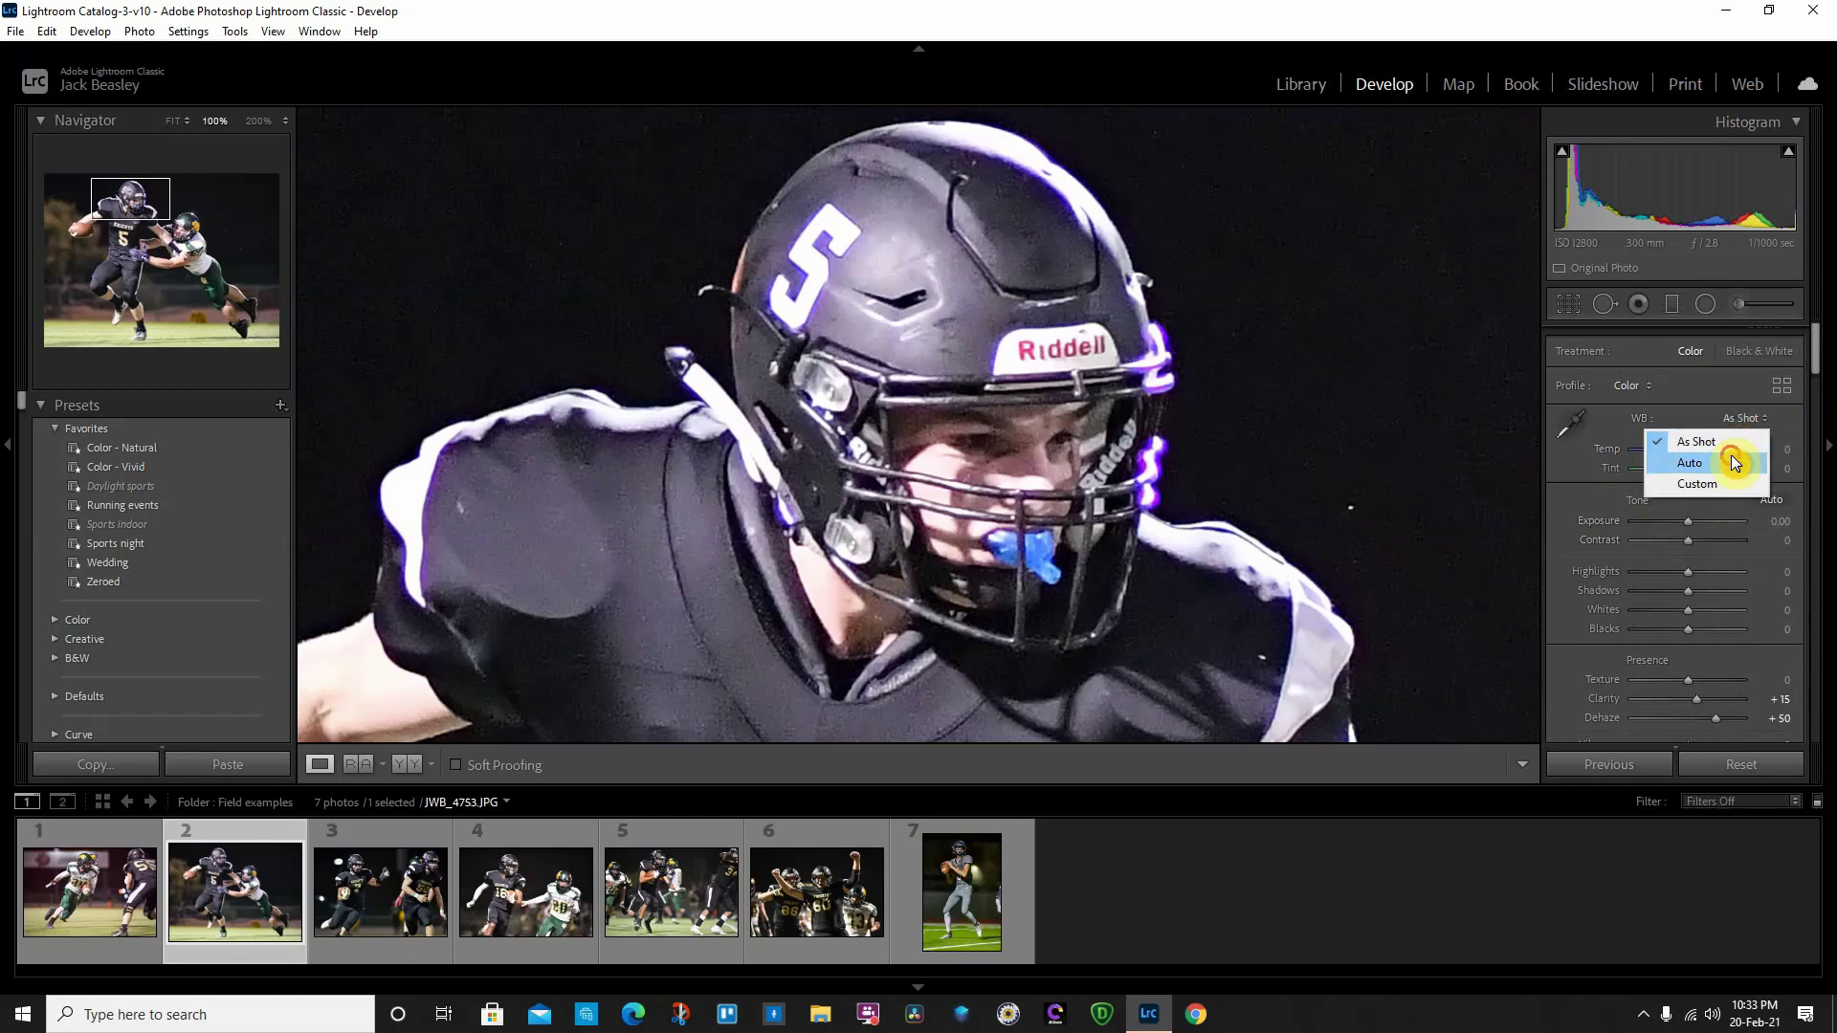
click(1730, 455)
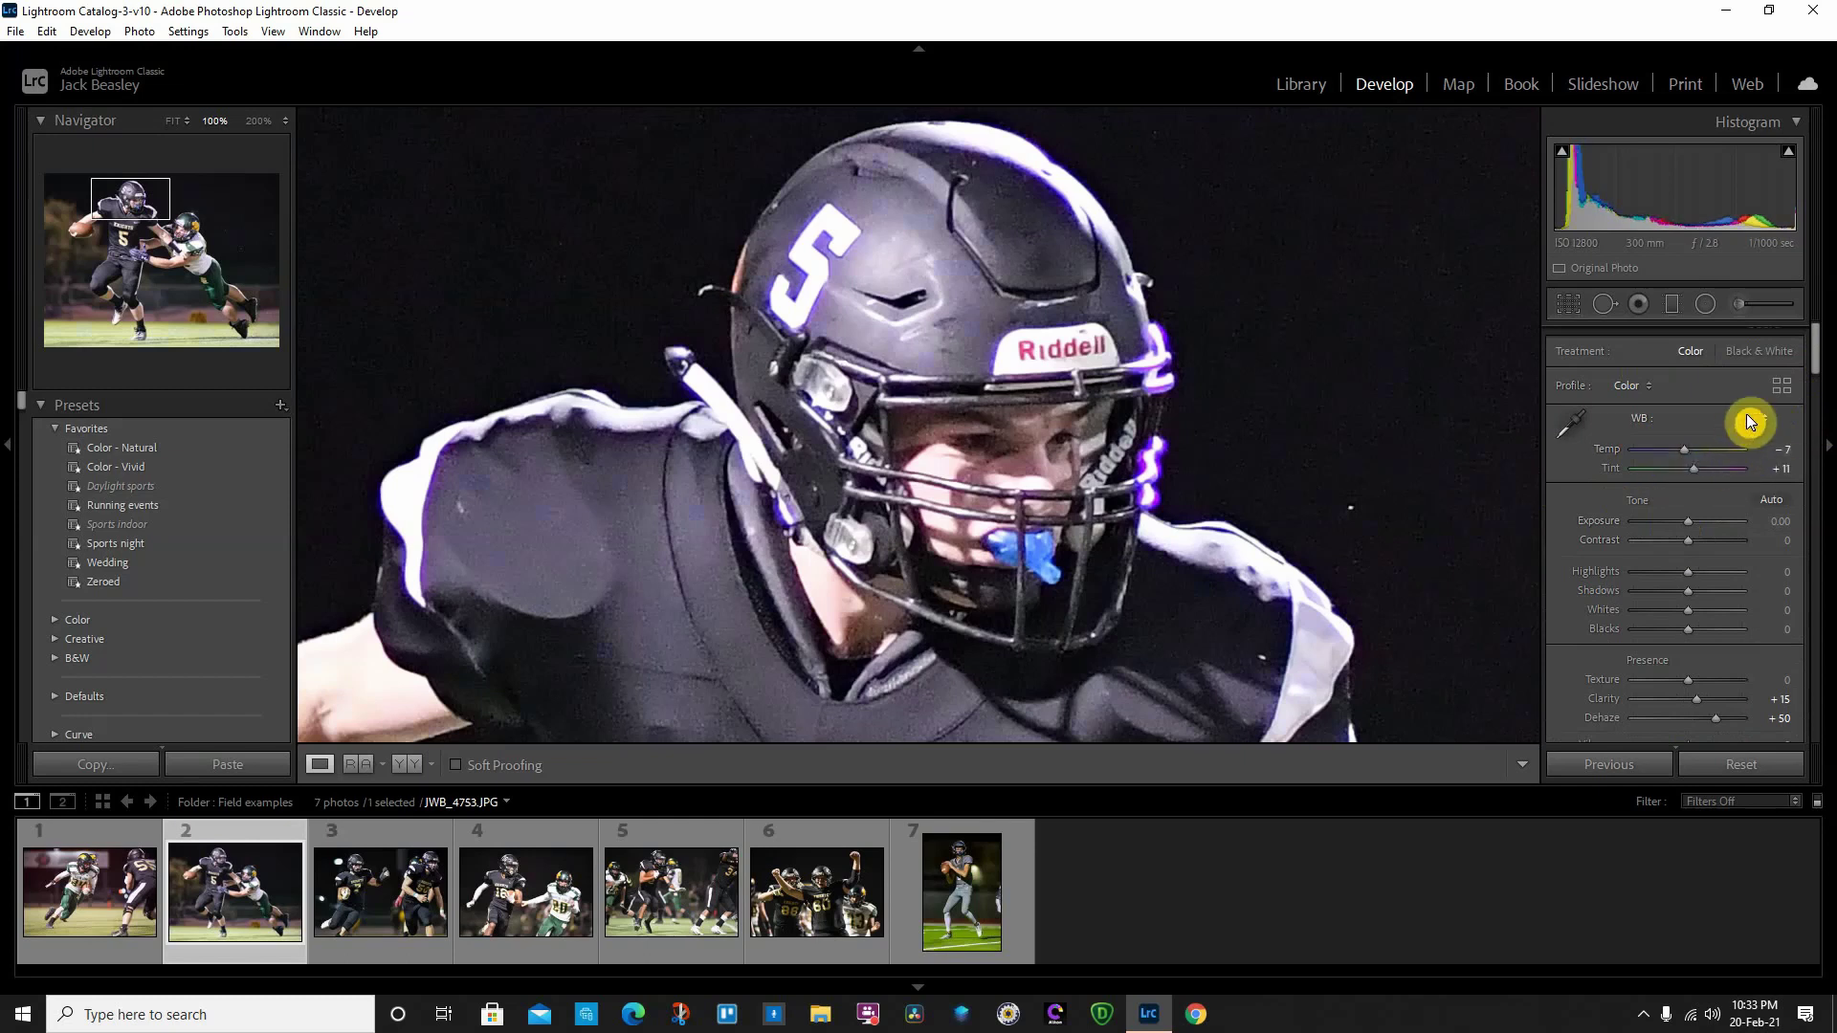
click(1747, 416)
click(1730, 441)
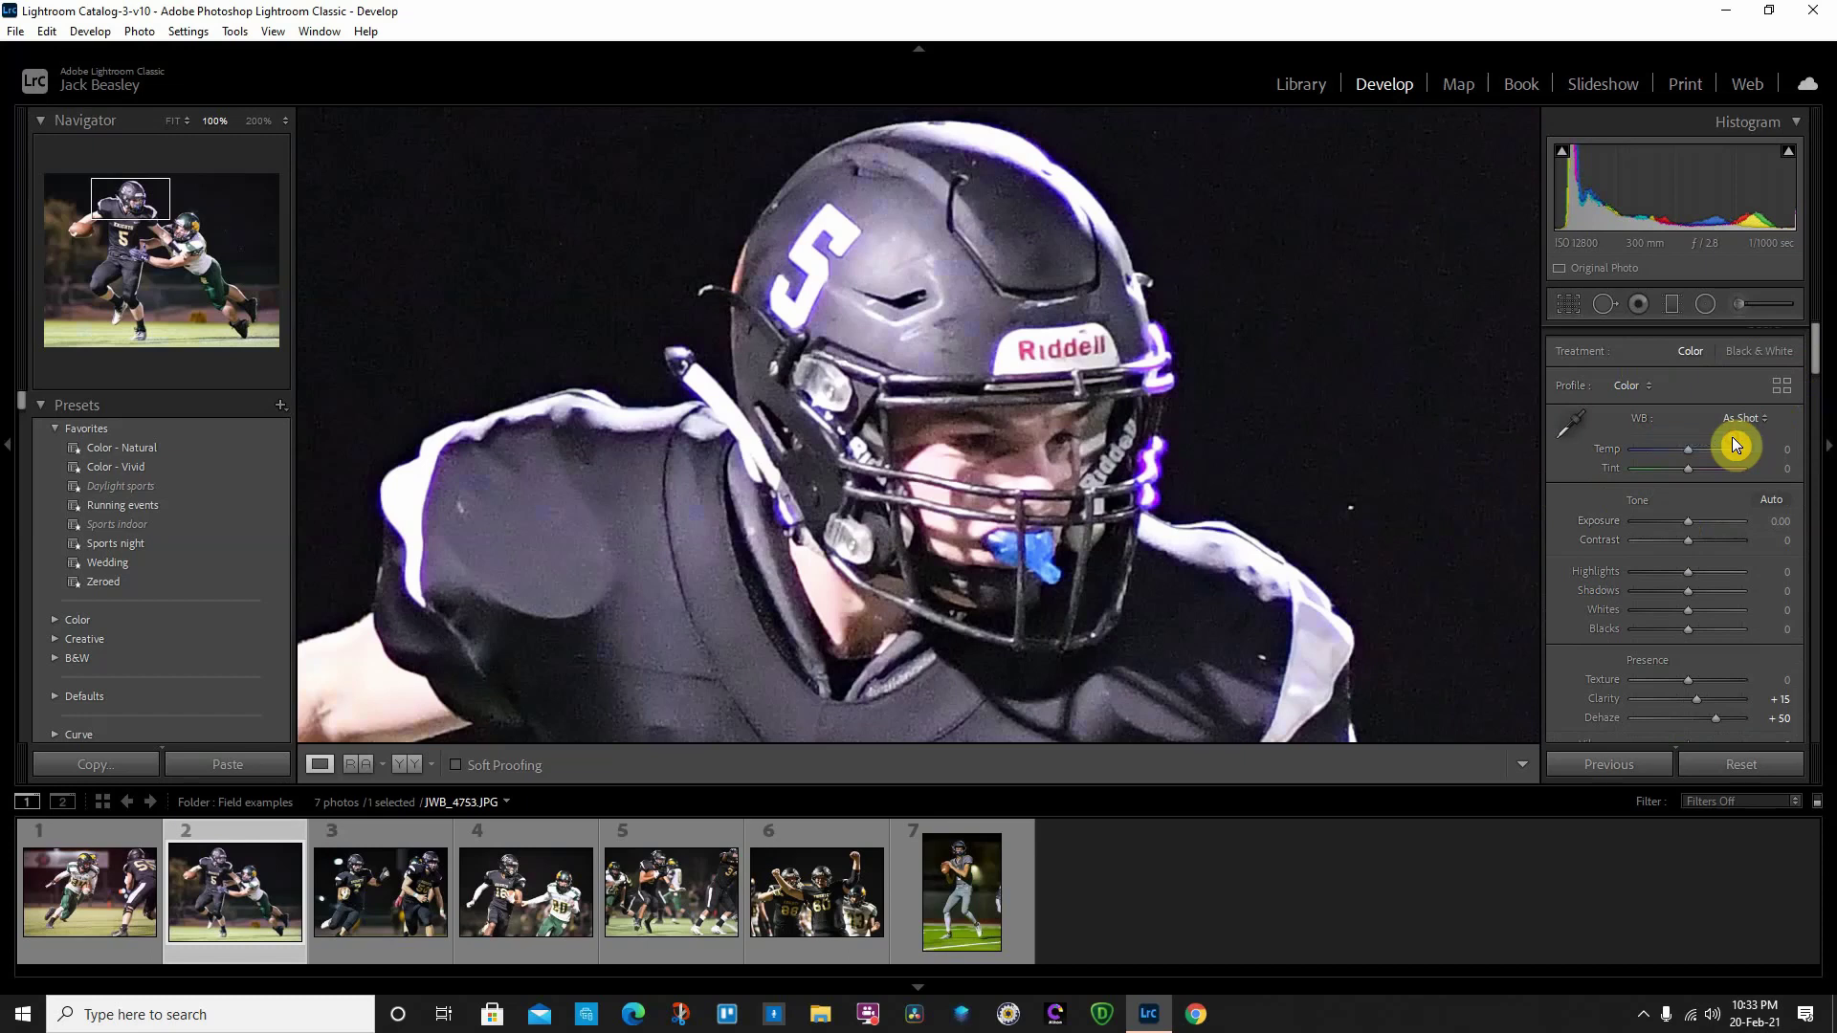
- Apply Auto tone to JWB_4753.JPG, fit the whole photo in view and reset Shadows to 0
click(1773, 502)
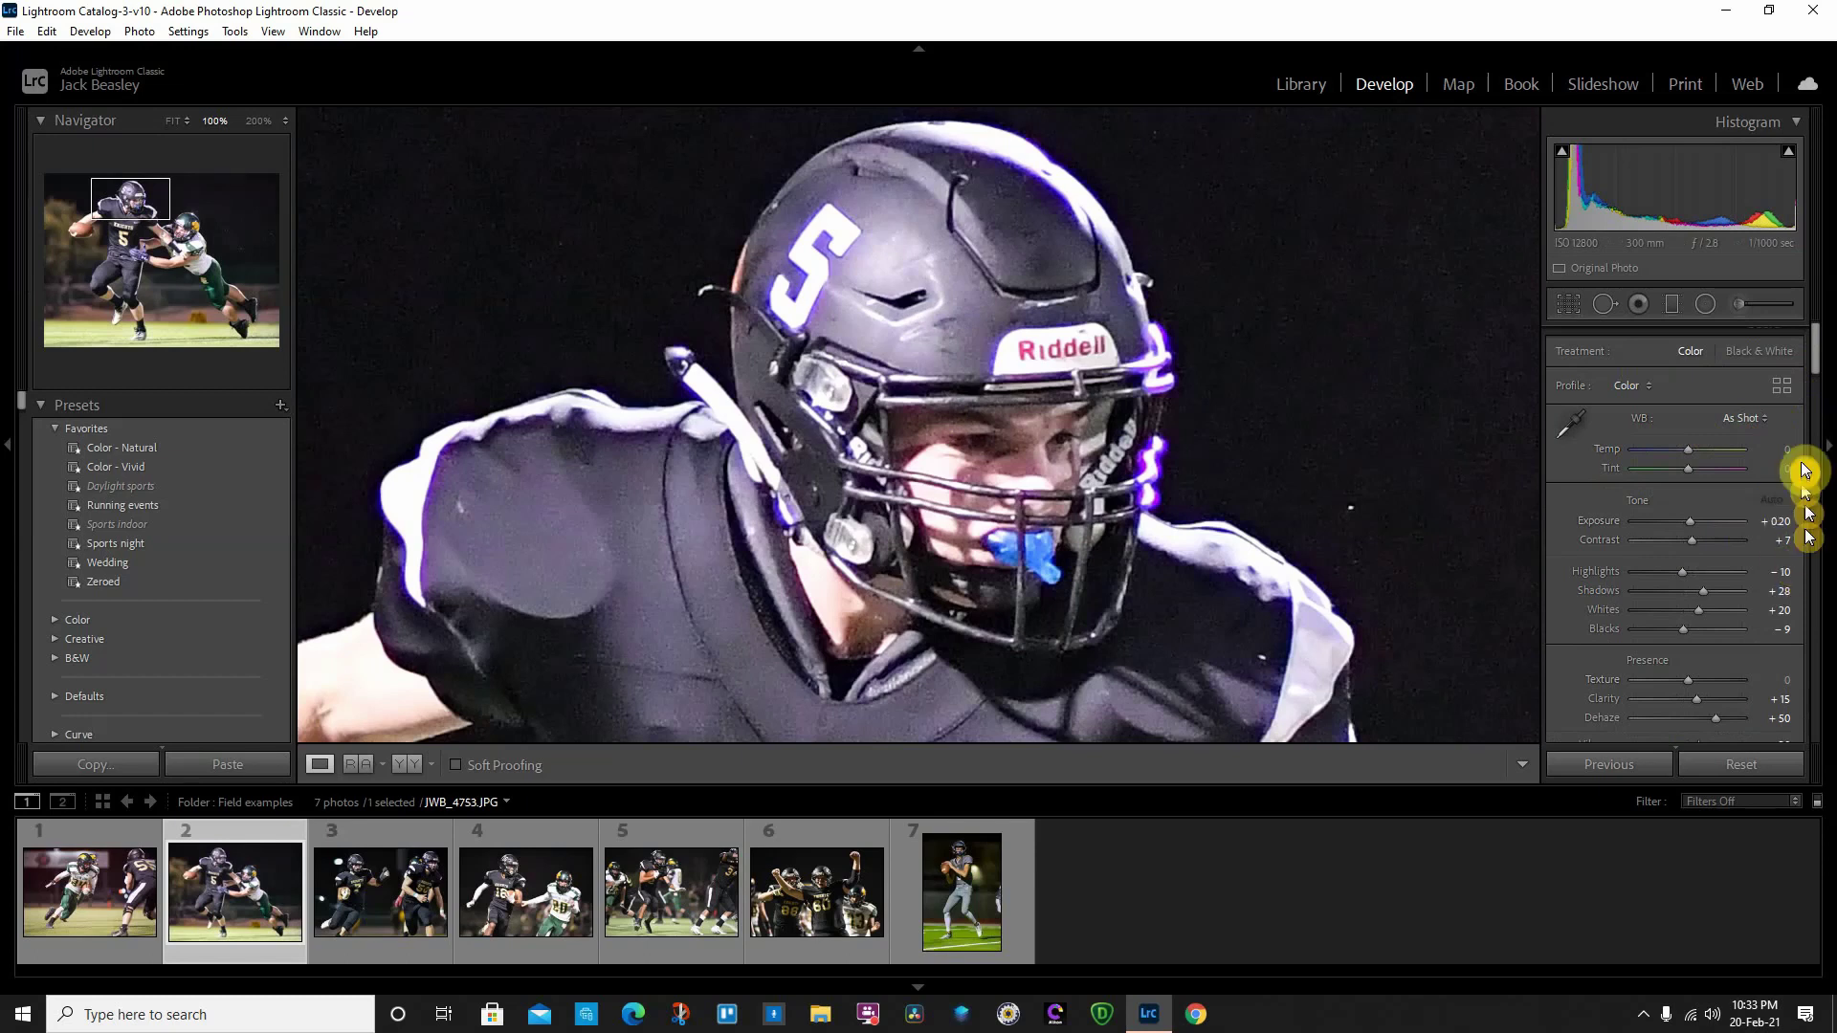
scroll(1815, 364, down, 3)
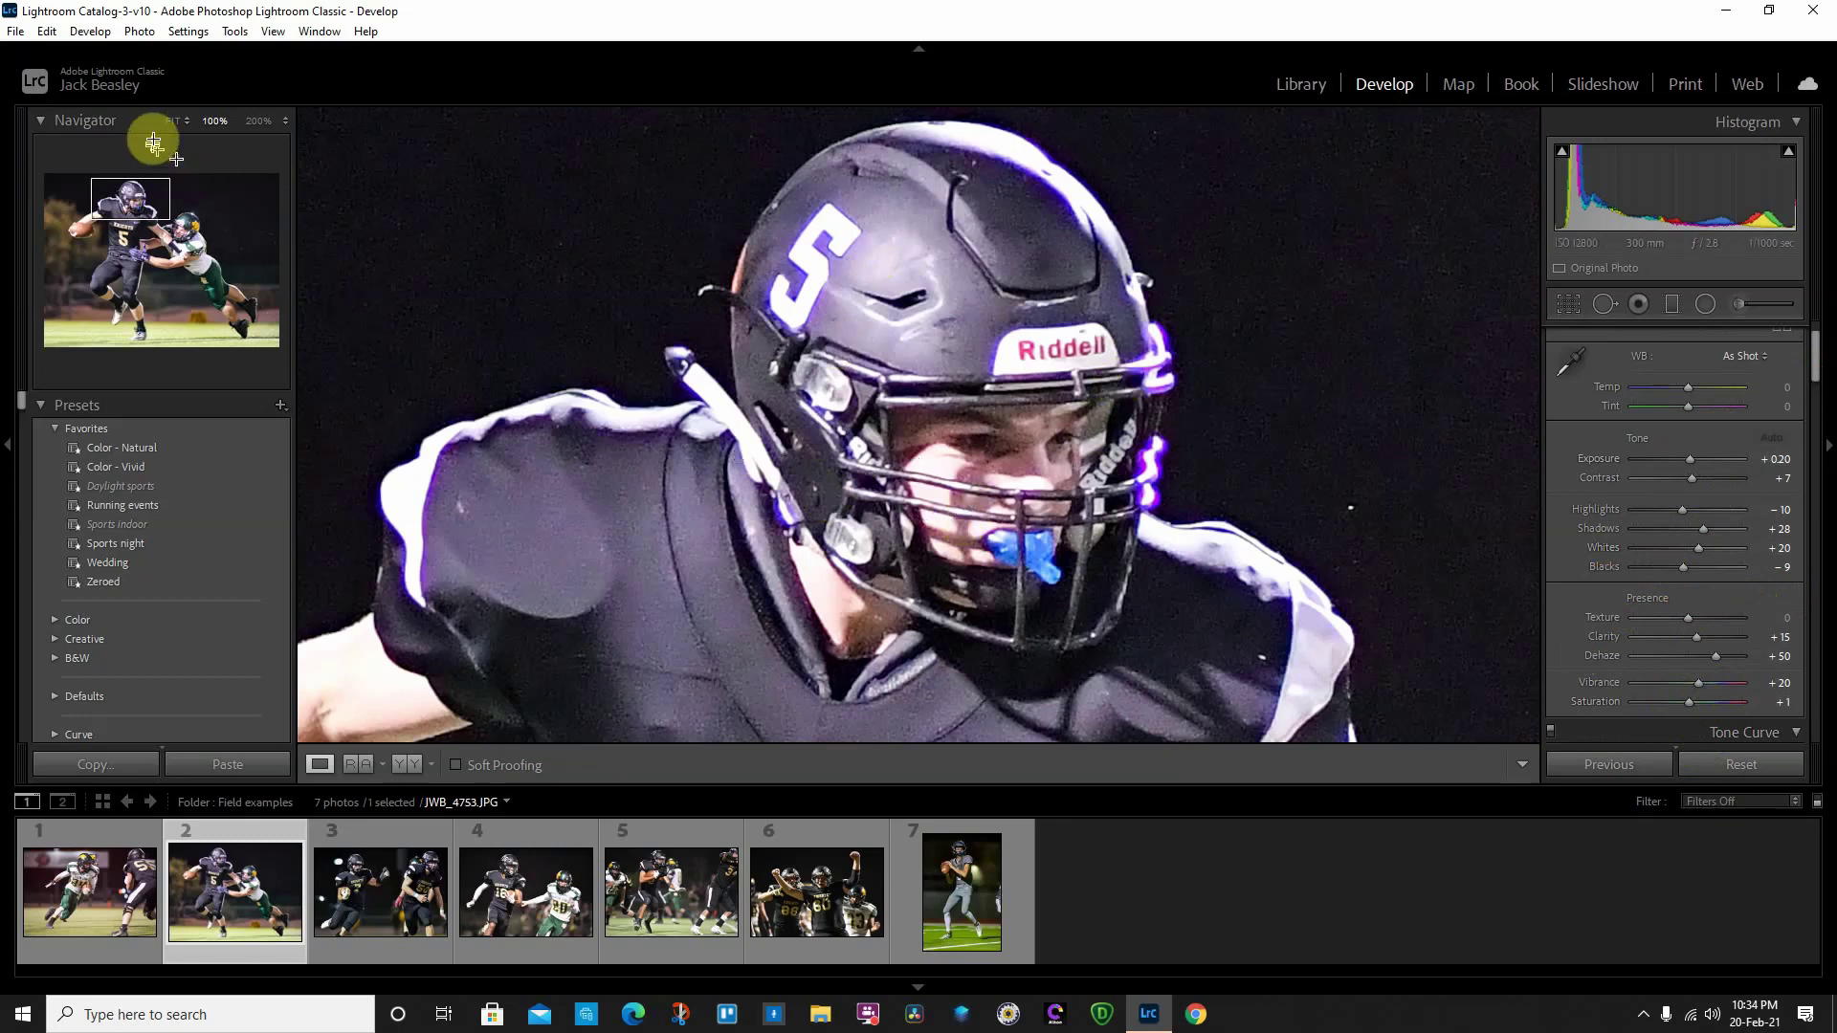
click(175, 121)
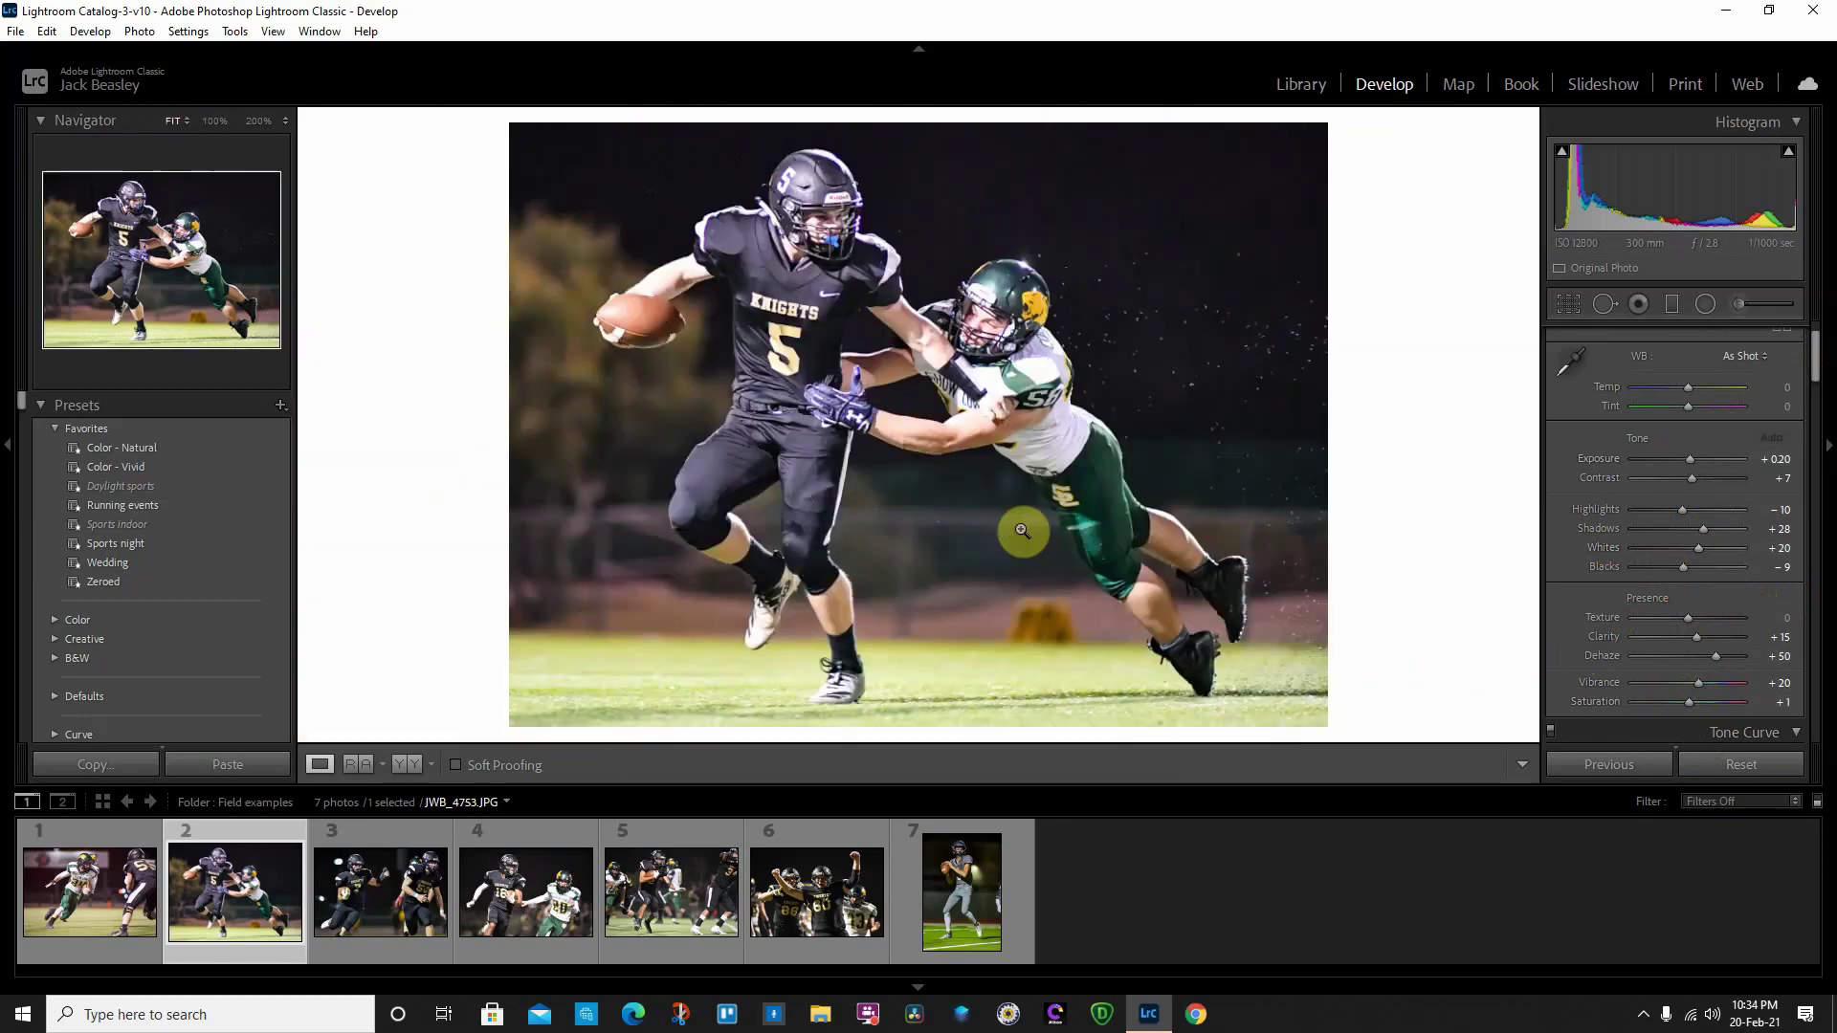
double_click(1704, 532)
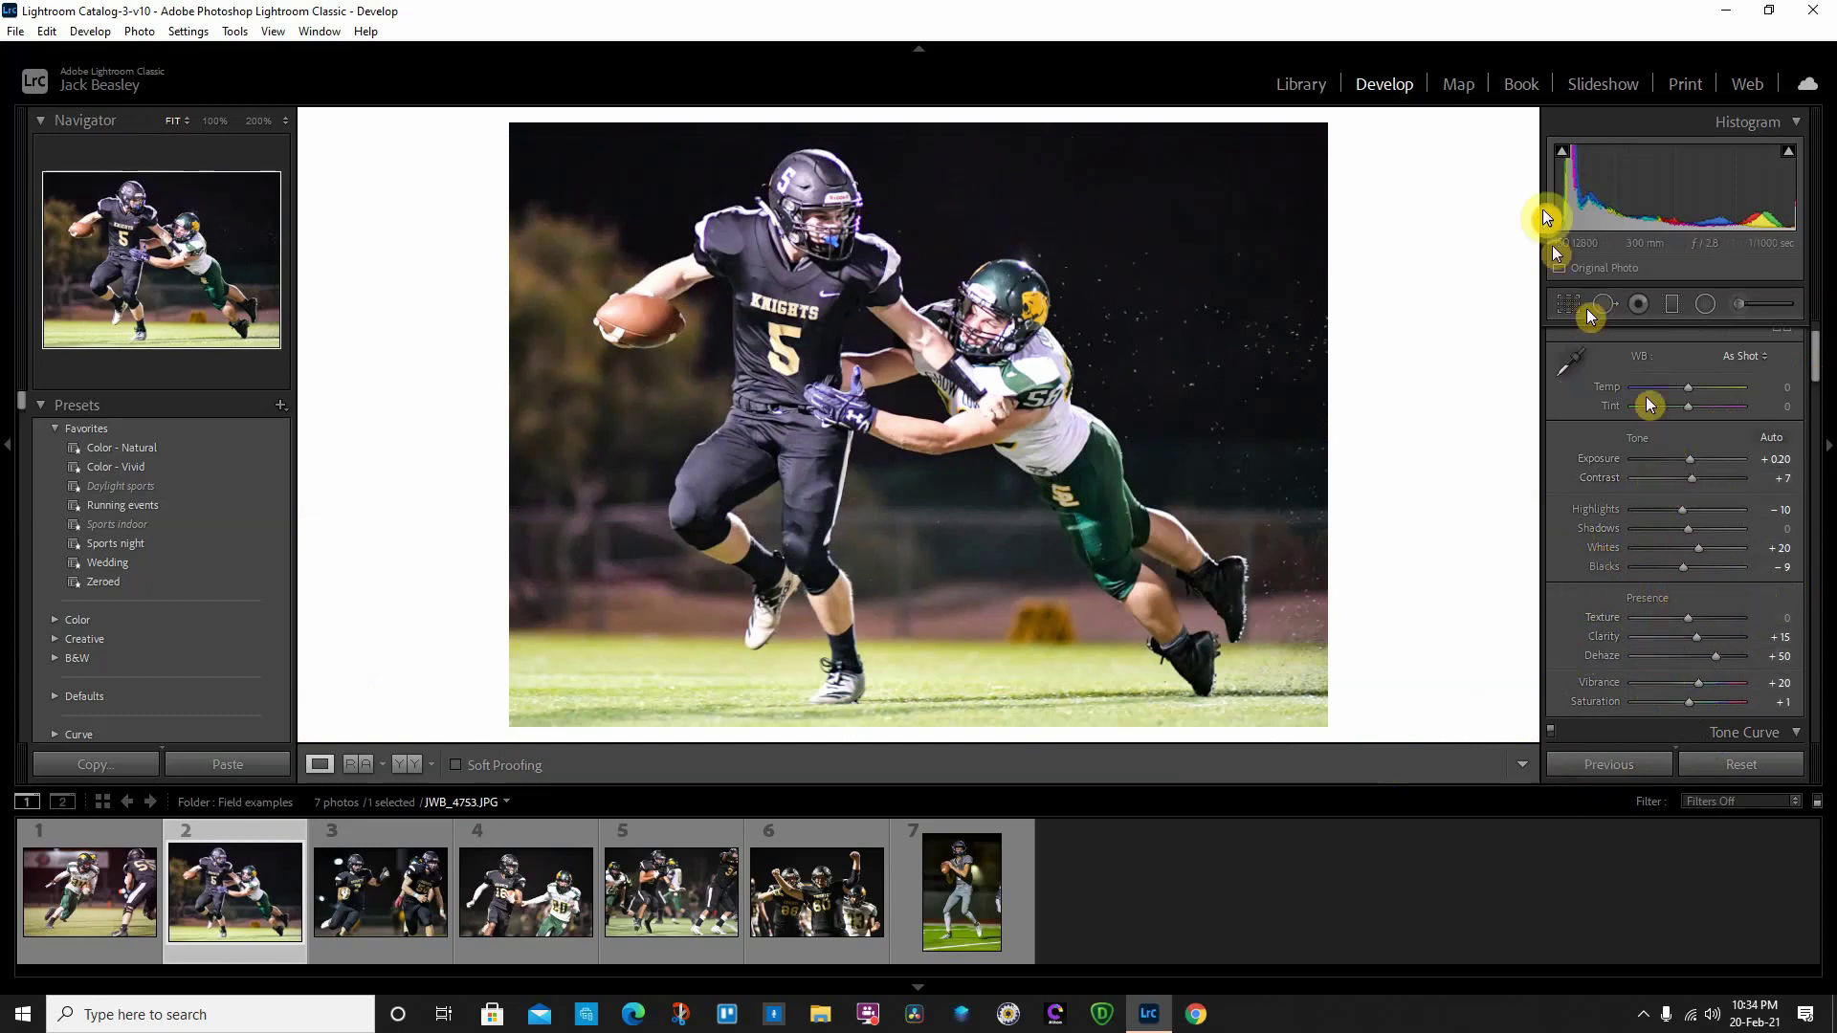
- Turn on the highlight clipping warning and lower Highlights to -35 and Exposure to -0.59
click(1787, 151)
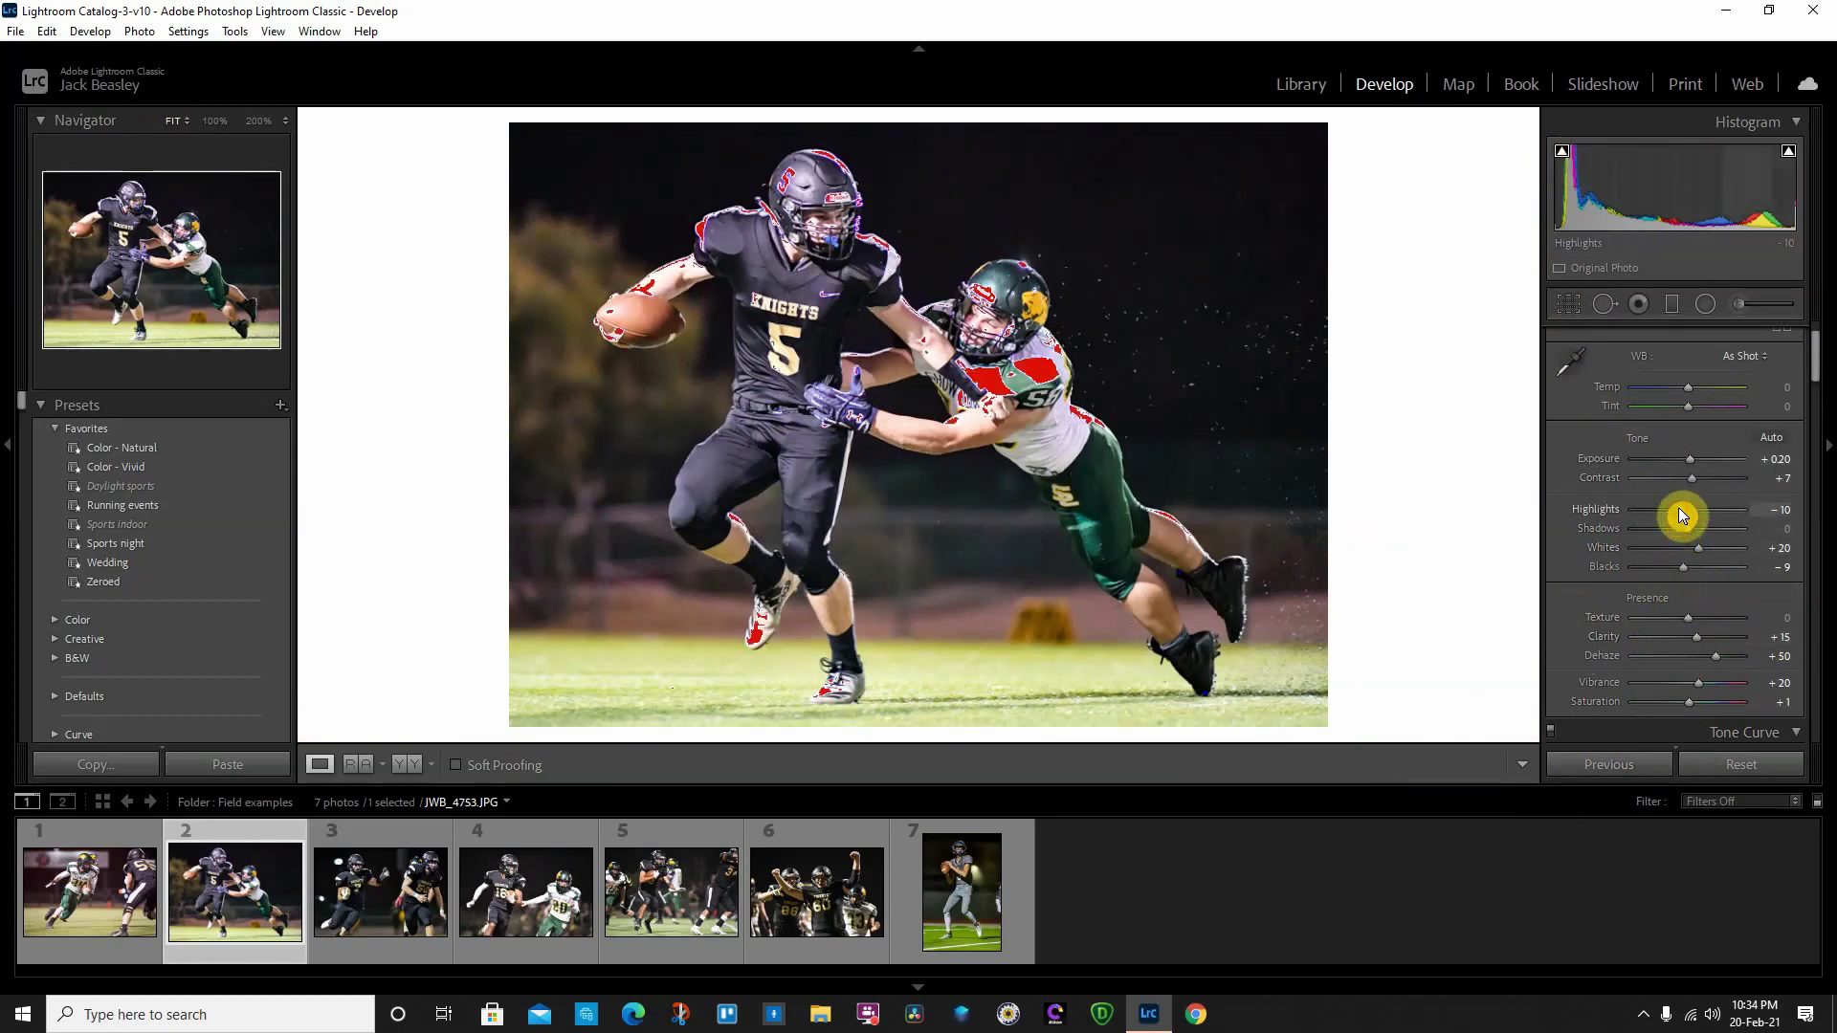
scroll(1681, 513, down, 5)
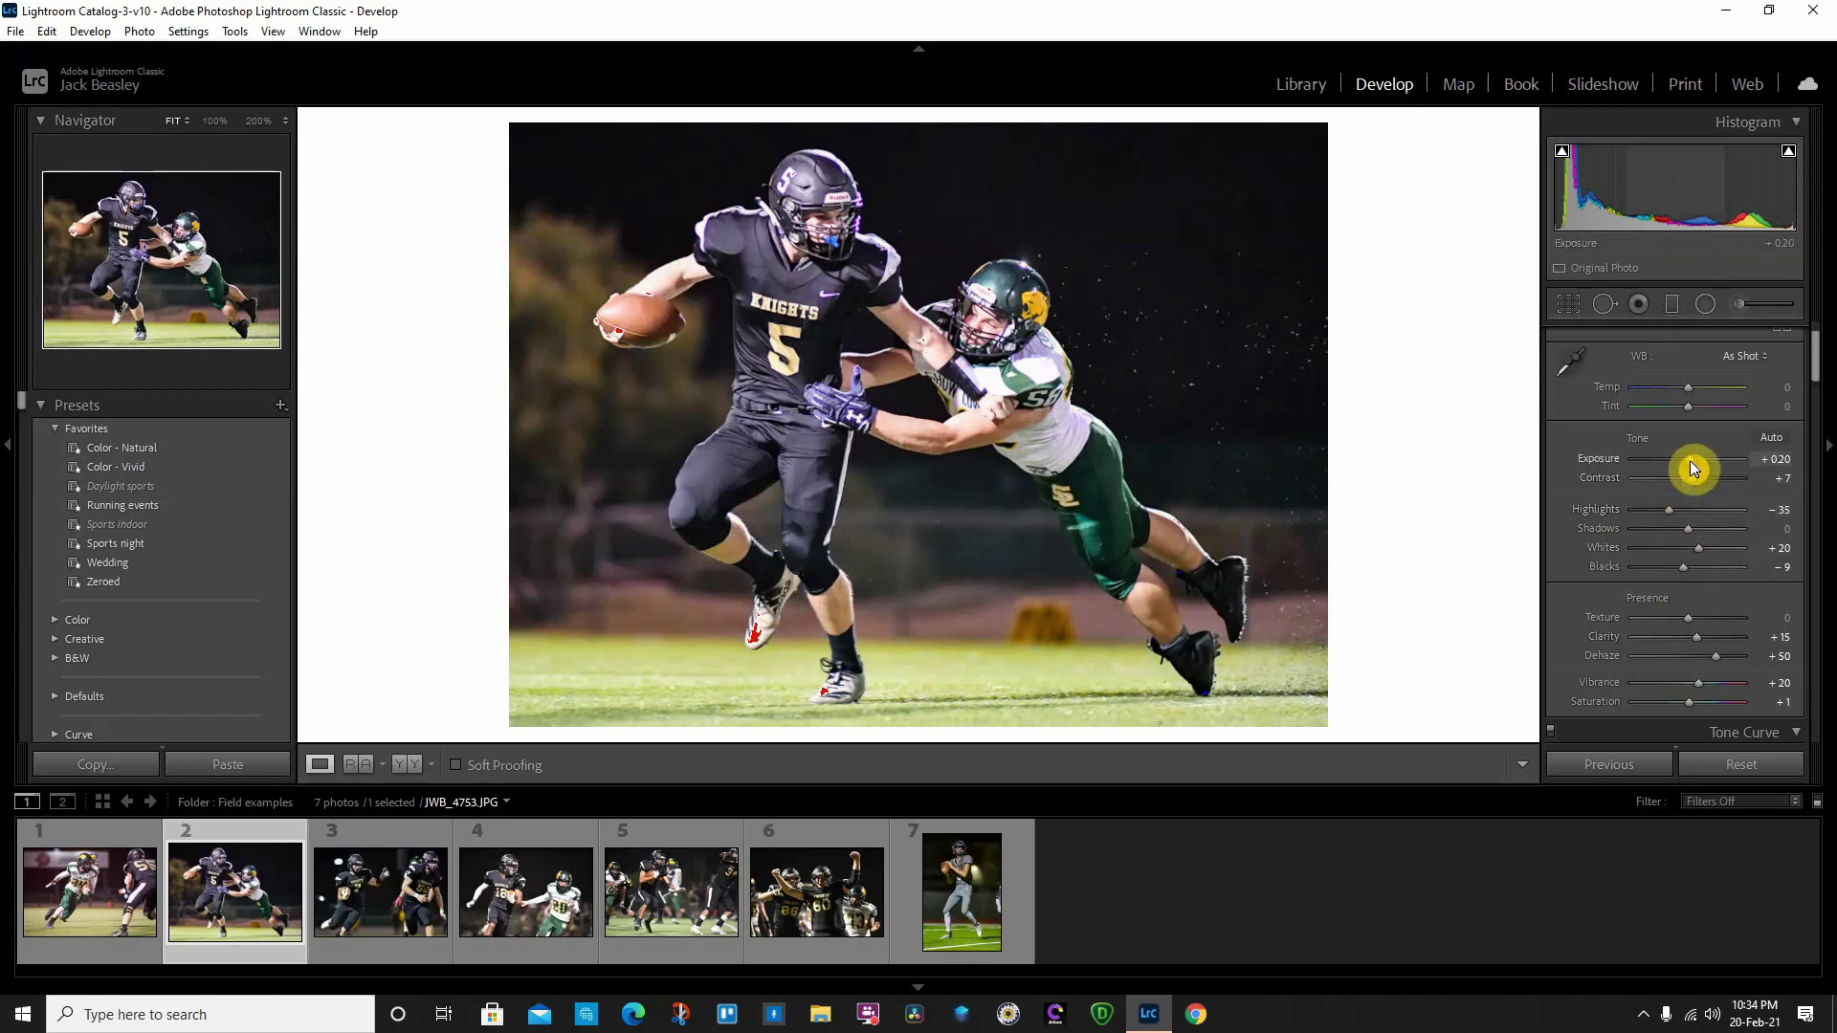
scroll(1692, 468, down, 8)
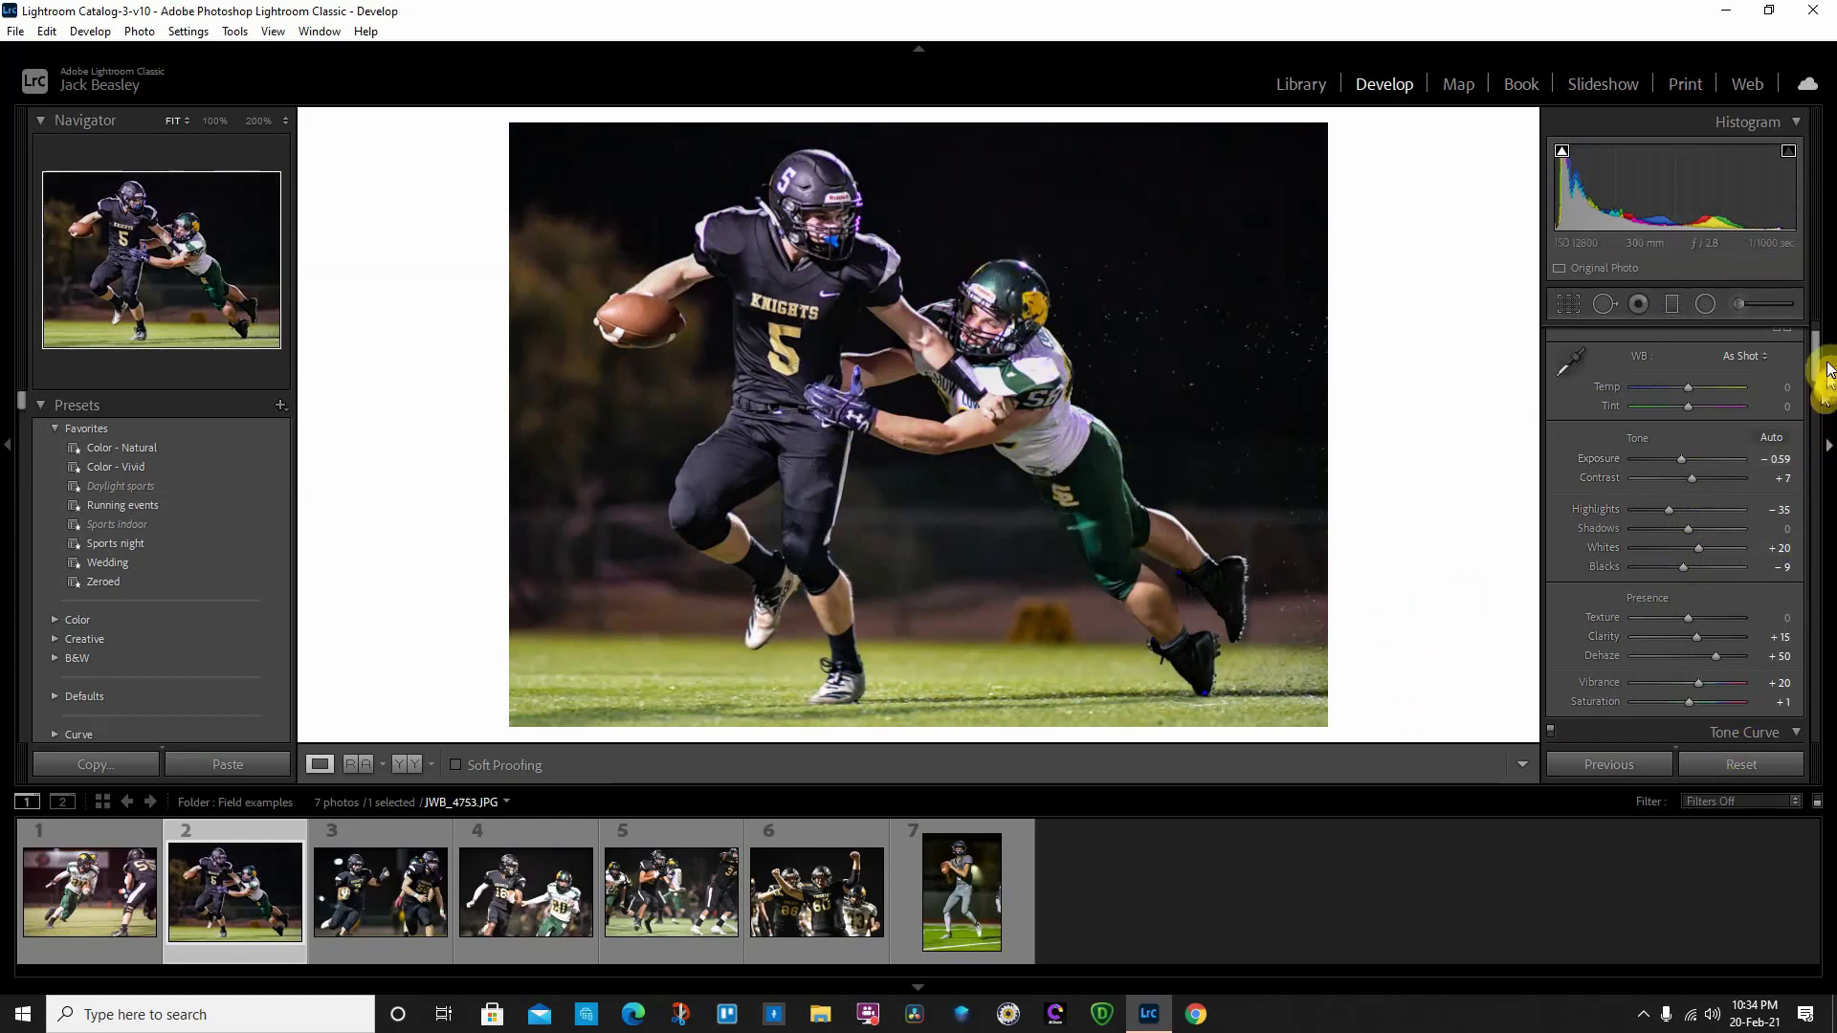
- Use targeted saturation adjustment to set Aqua +24 and Blue +78 from the tackler's helmet, and Yellow +8 and Green +20 from the grass
scroll(1816, 357, down, 2)
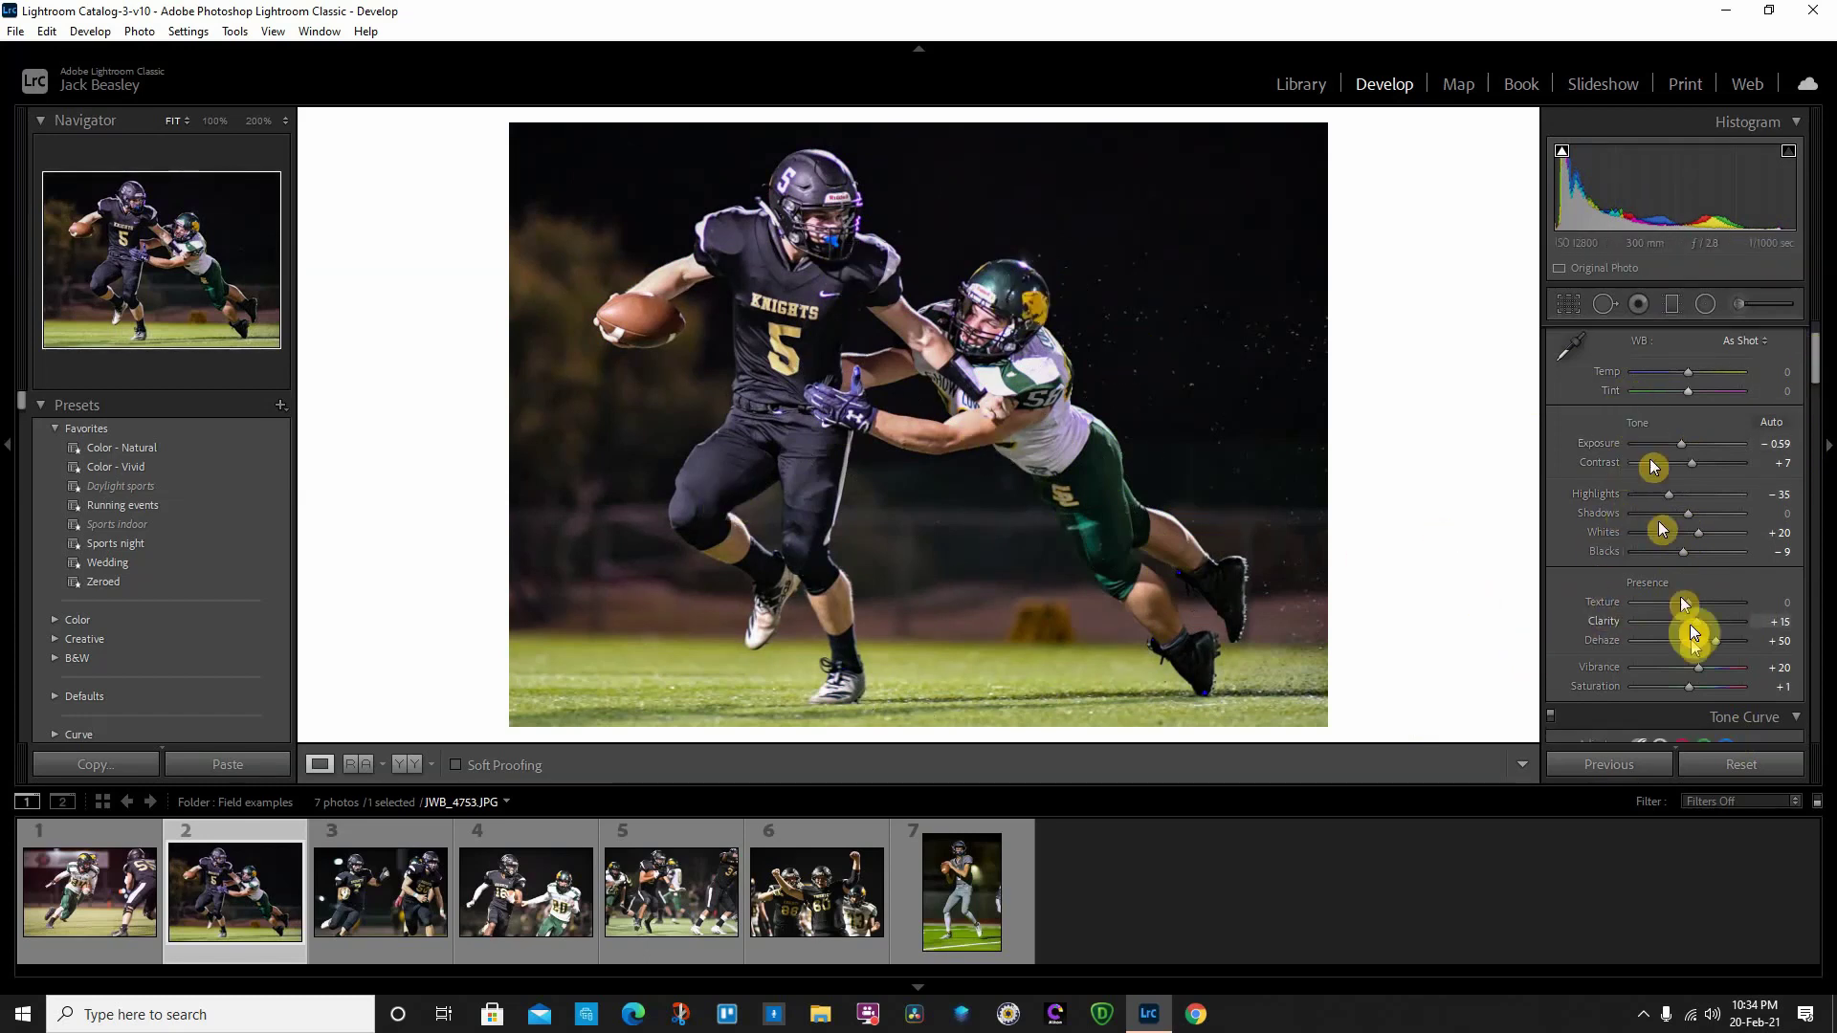
drag(1817, 354, 1816, 446)
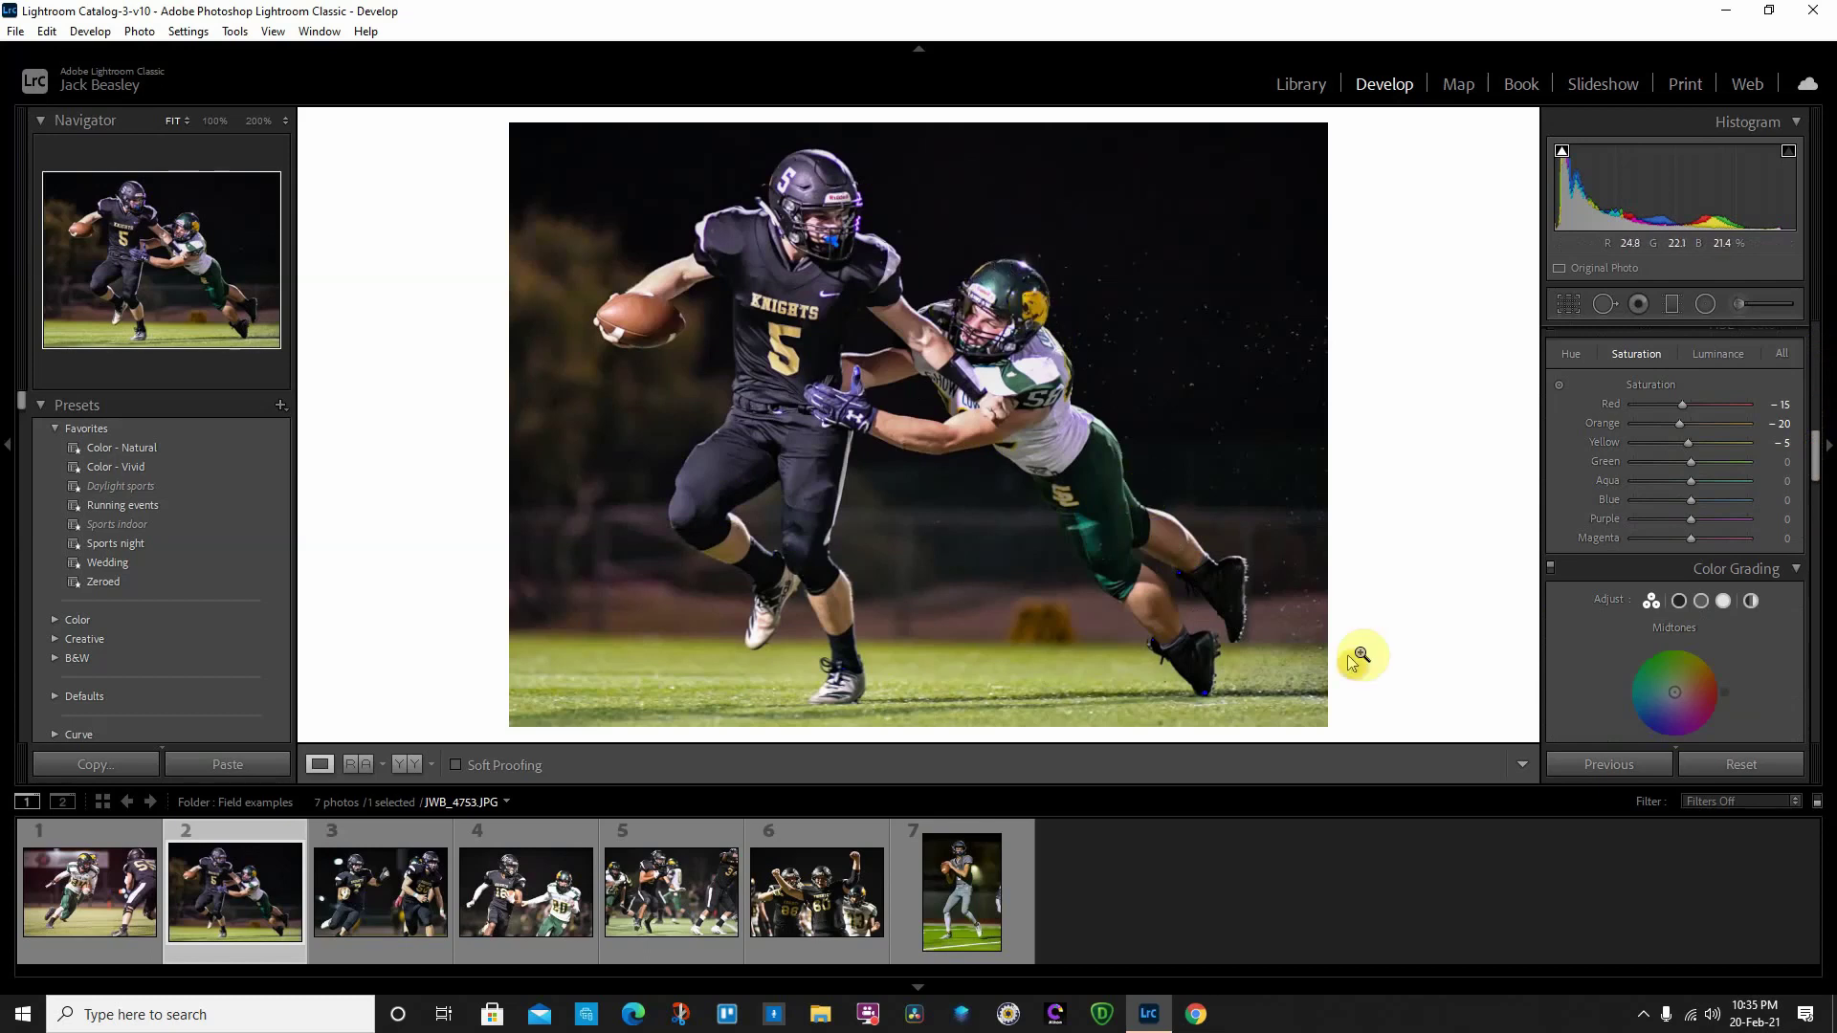
click(1562, 390)
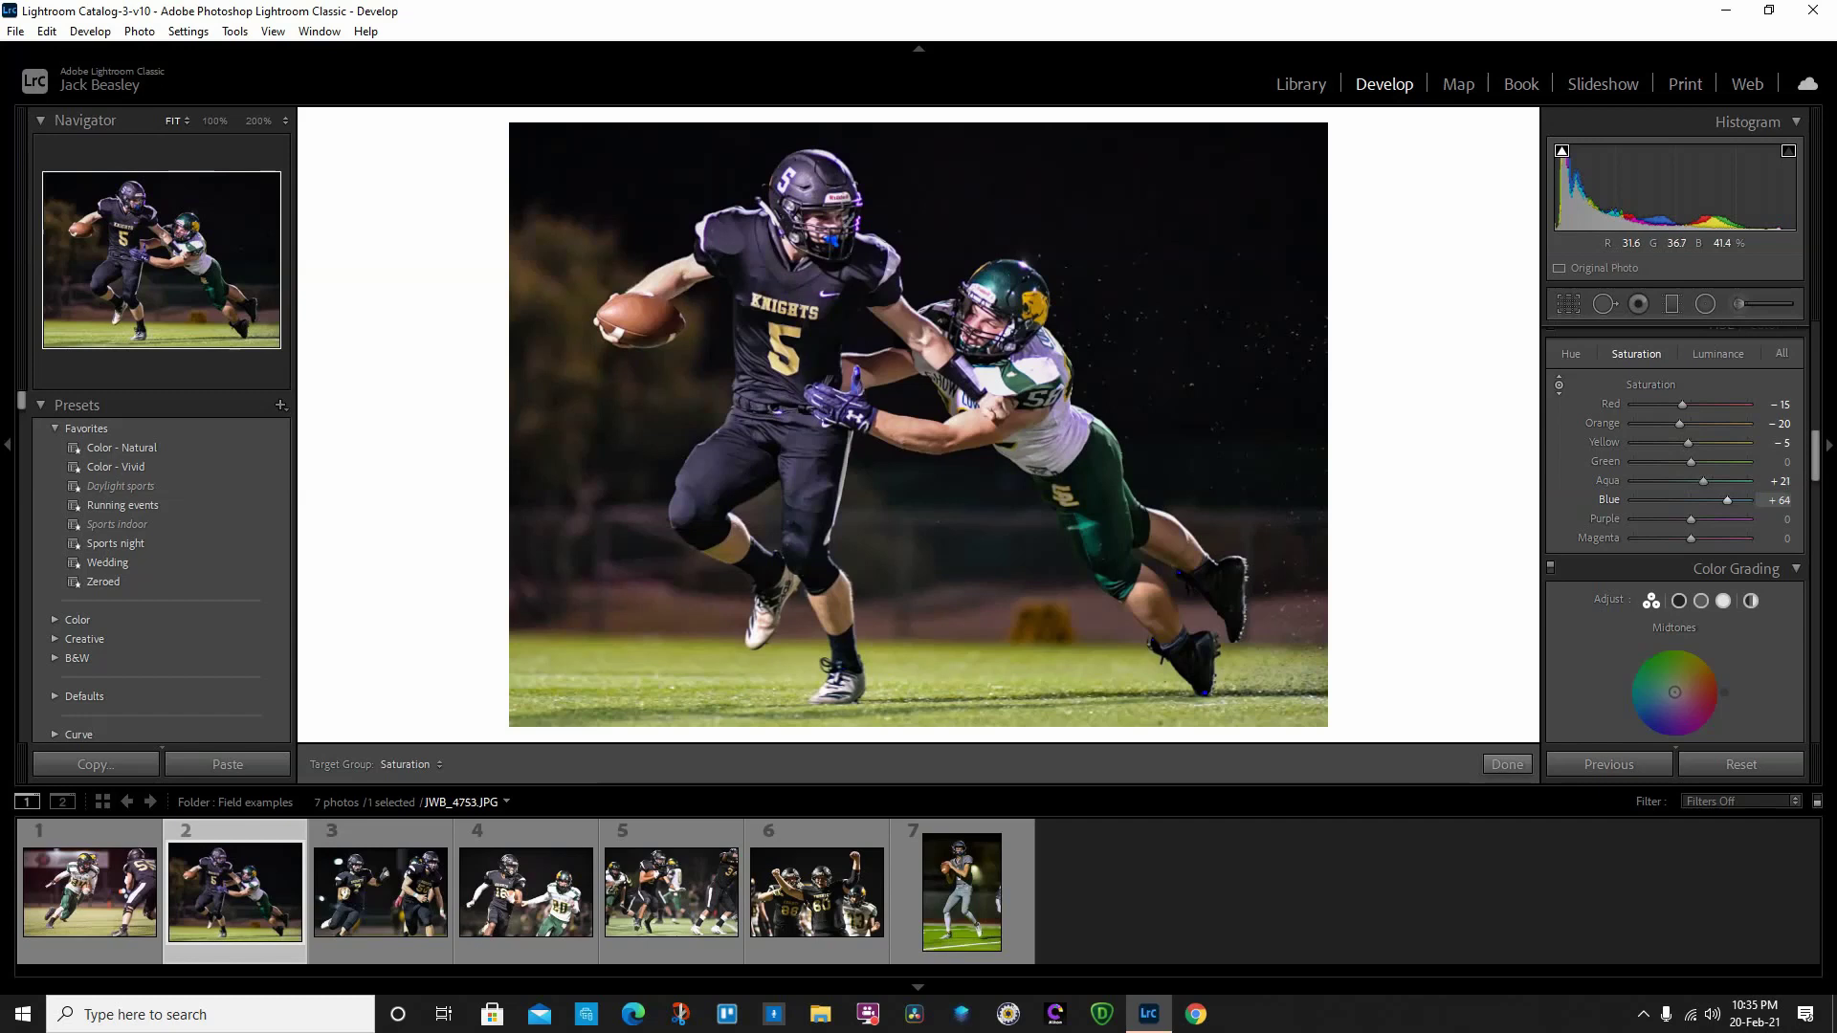
drag(1004, 316, 1005, 344)
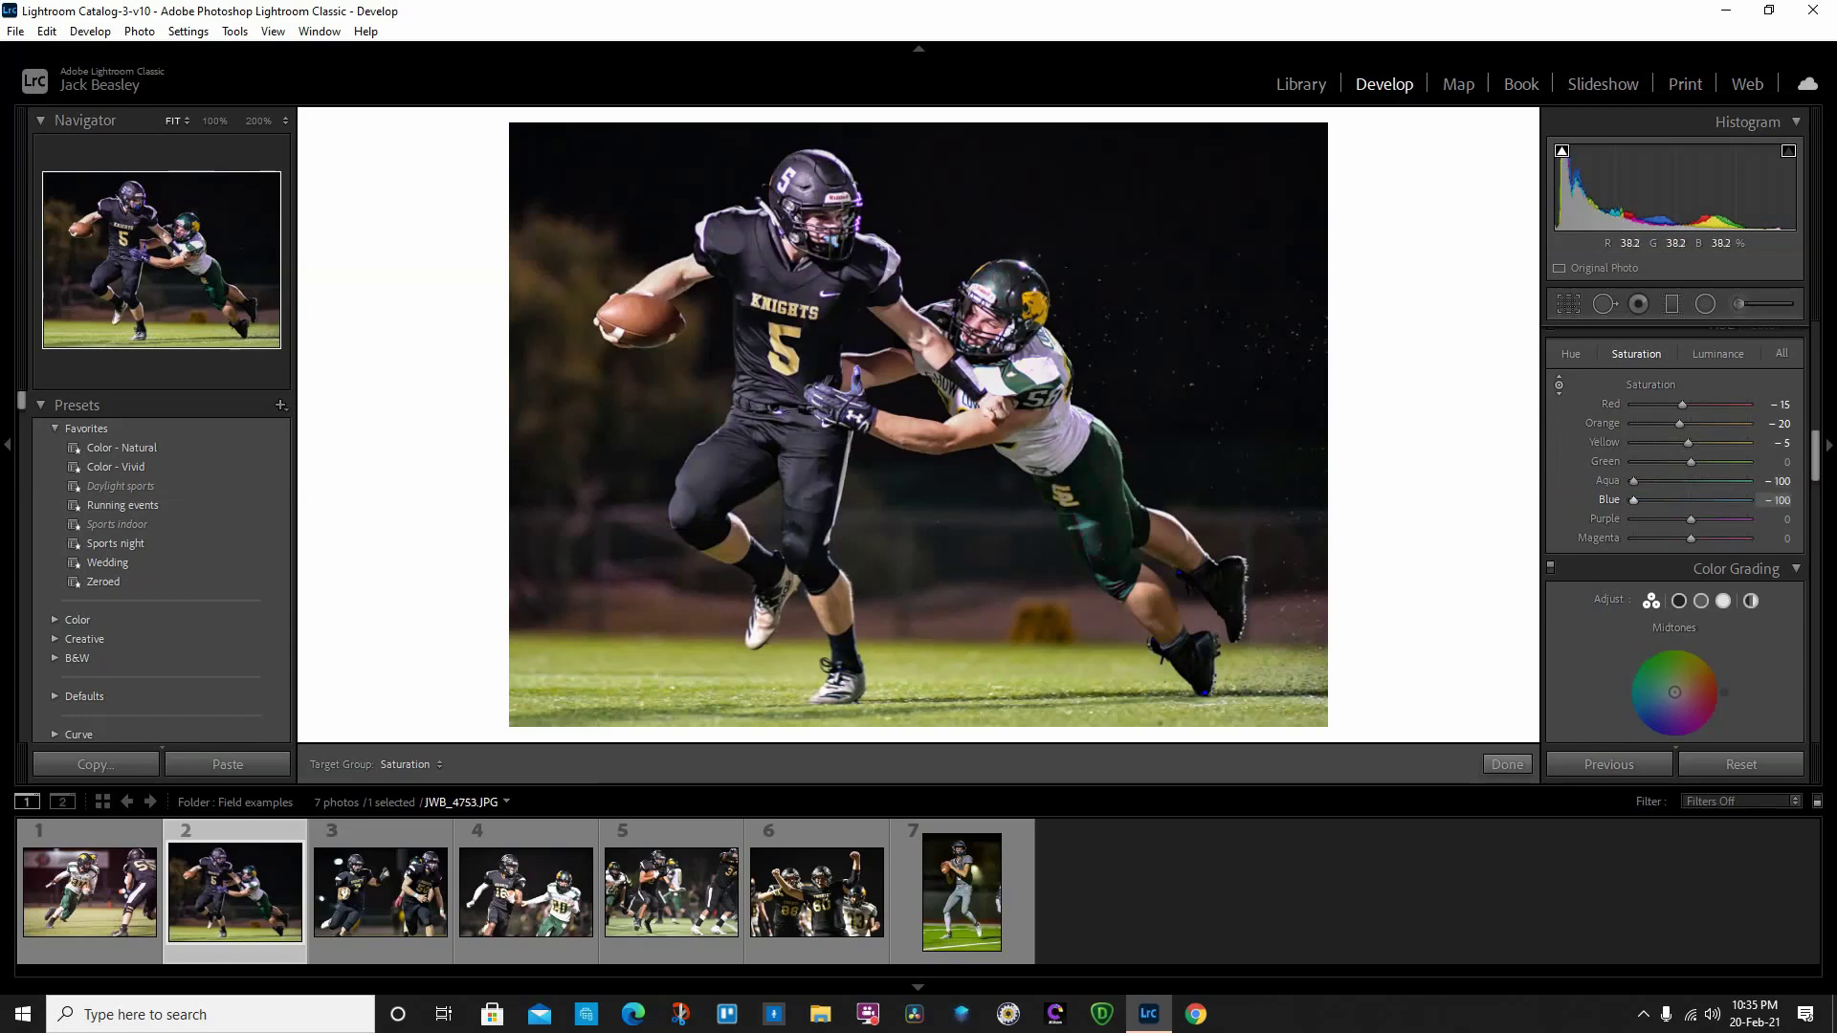
drag(1005, 345, 1005, 287)
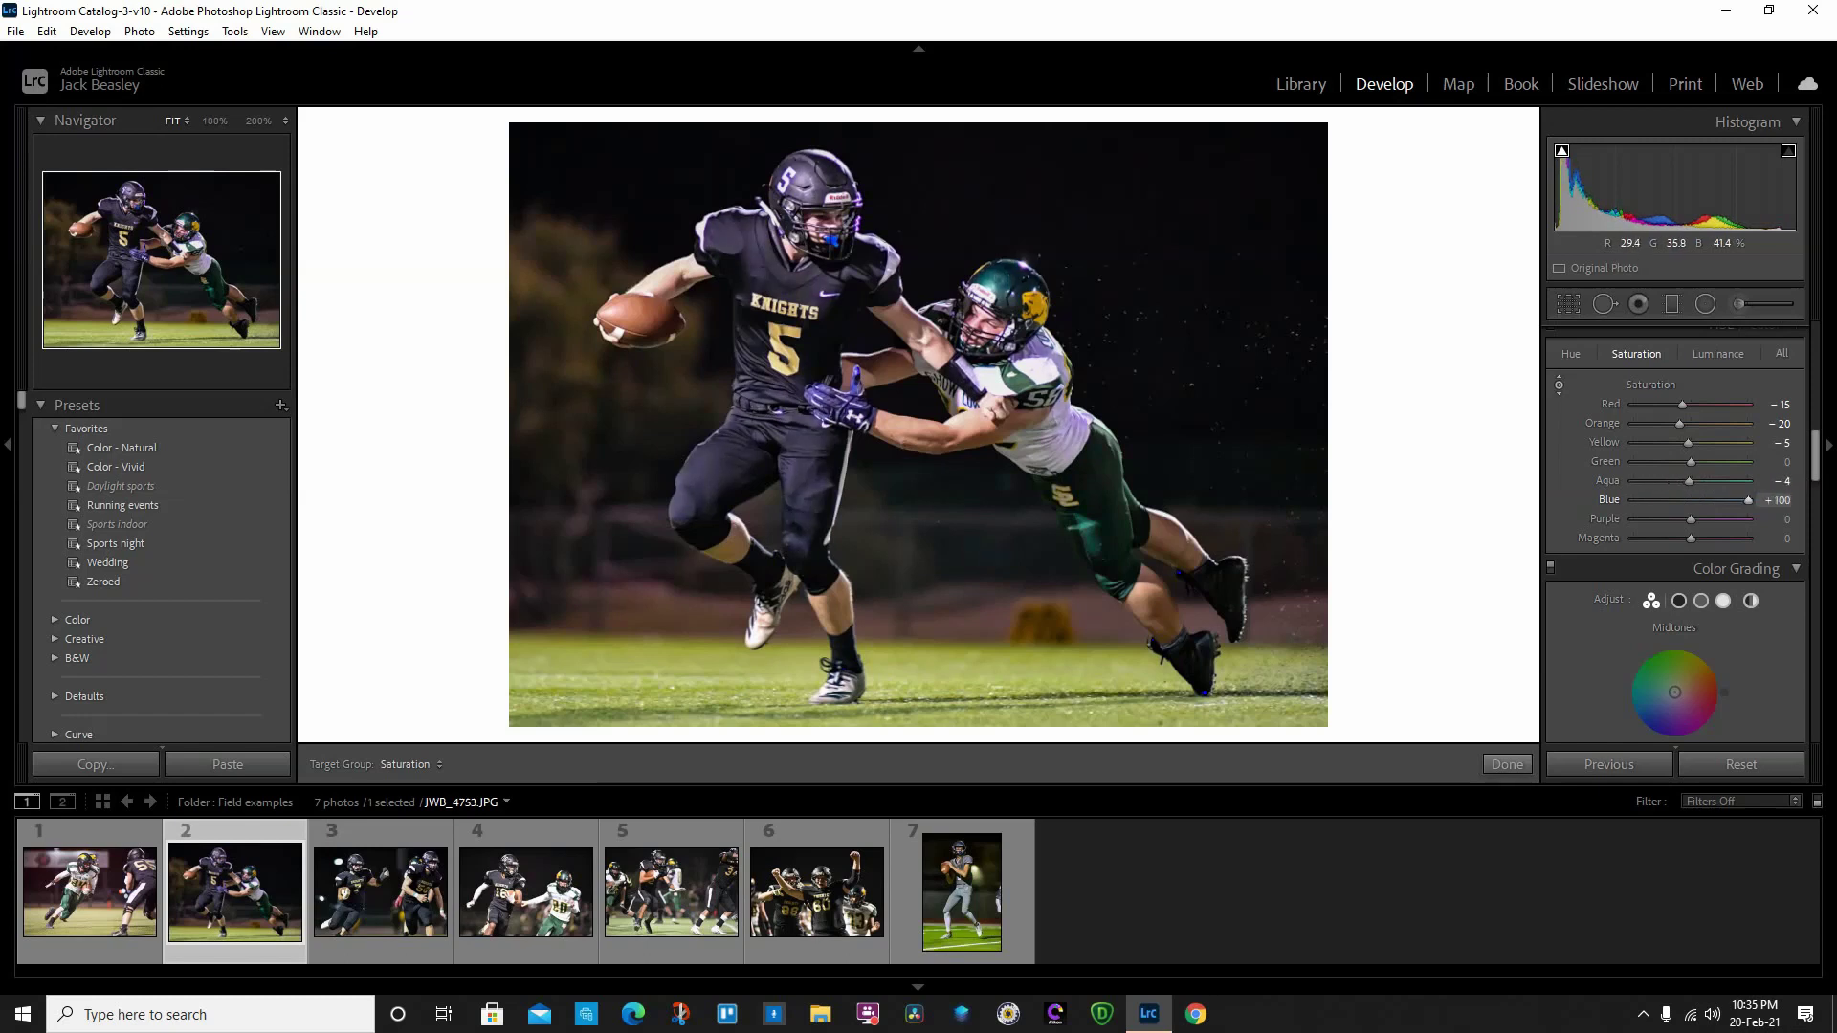
drag(1005, 287, 1005, 297)
drag(963, 685, 990, 703)
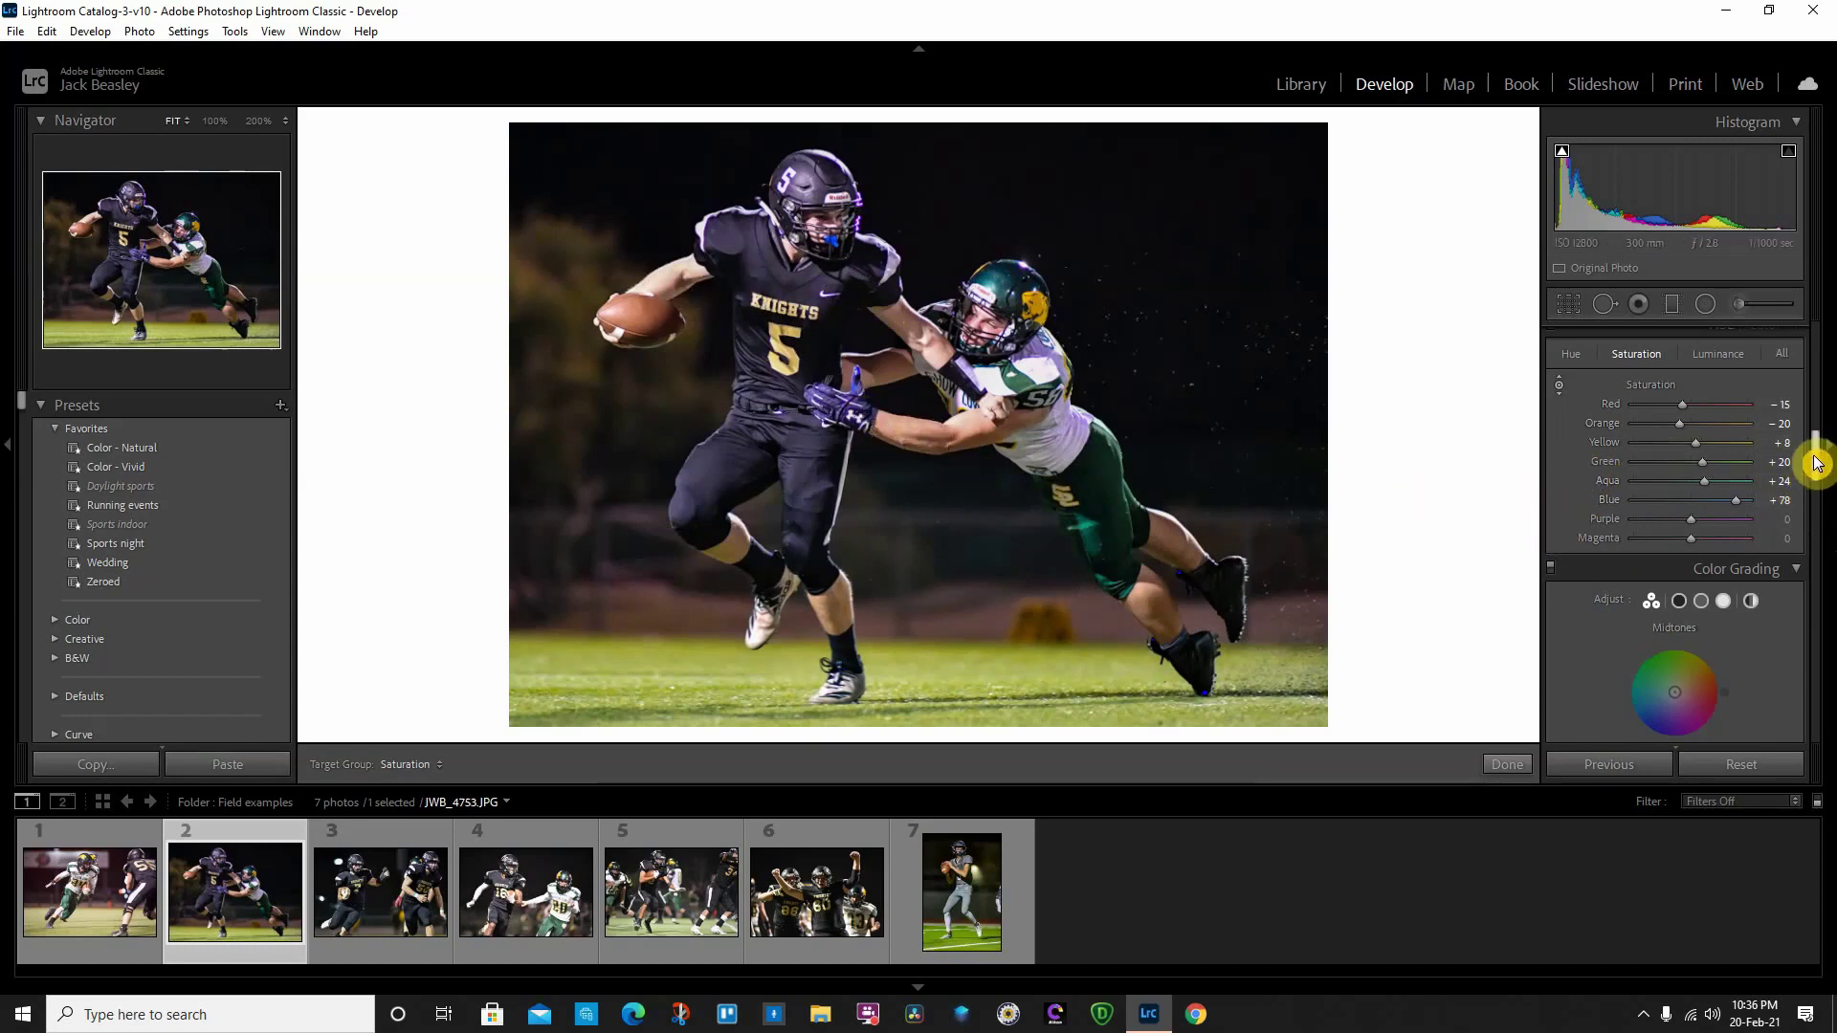
- Lower the photo's Exposure to -0.91
drag(1817, 463, 1817, 365)
drag(1686, 382, 1684, 380)
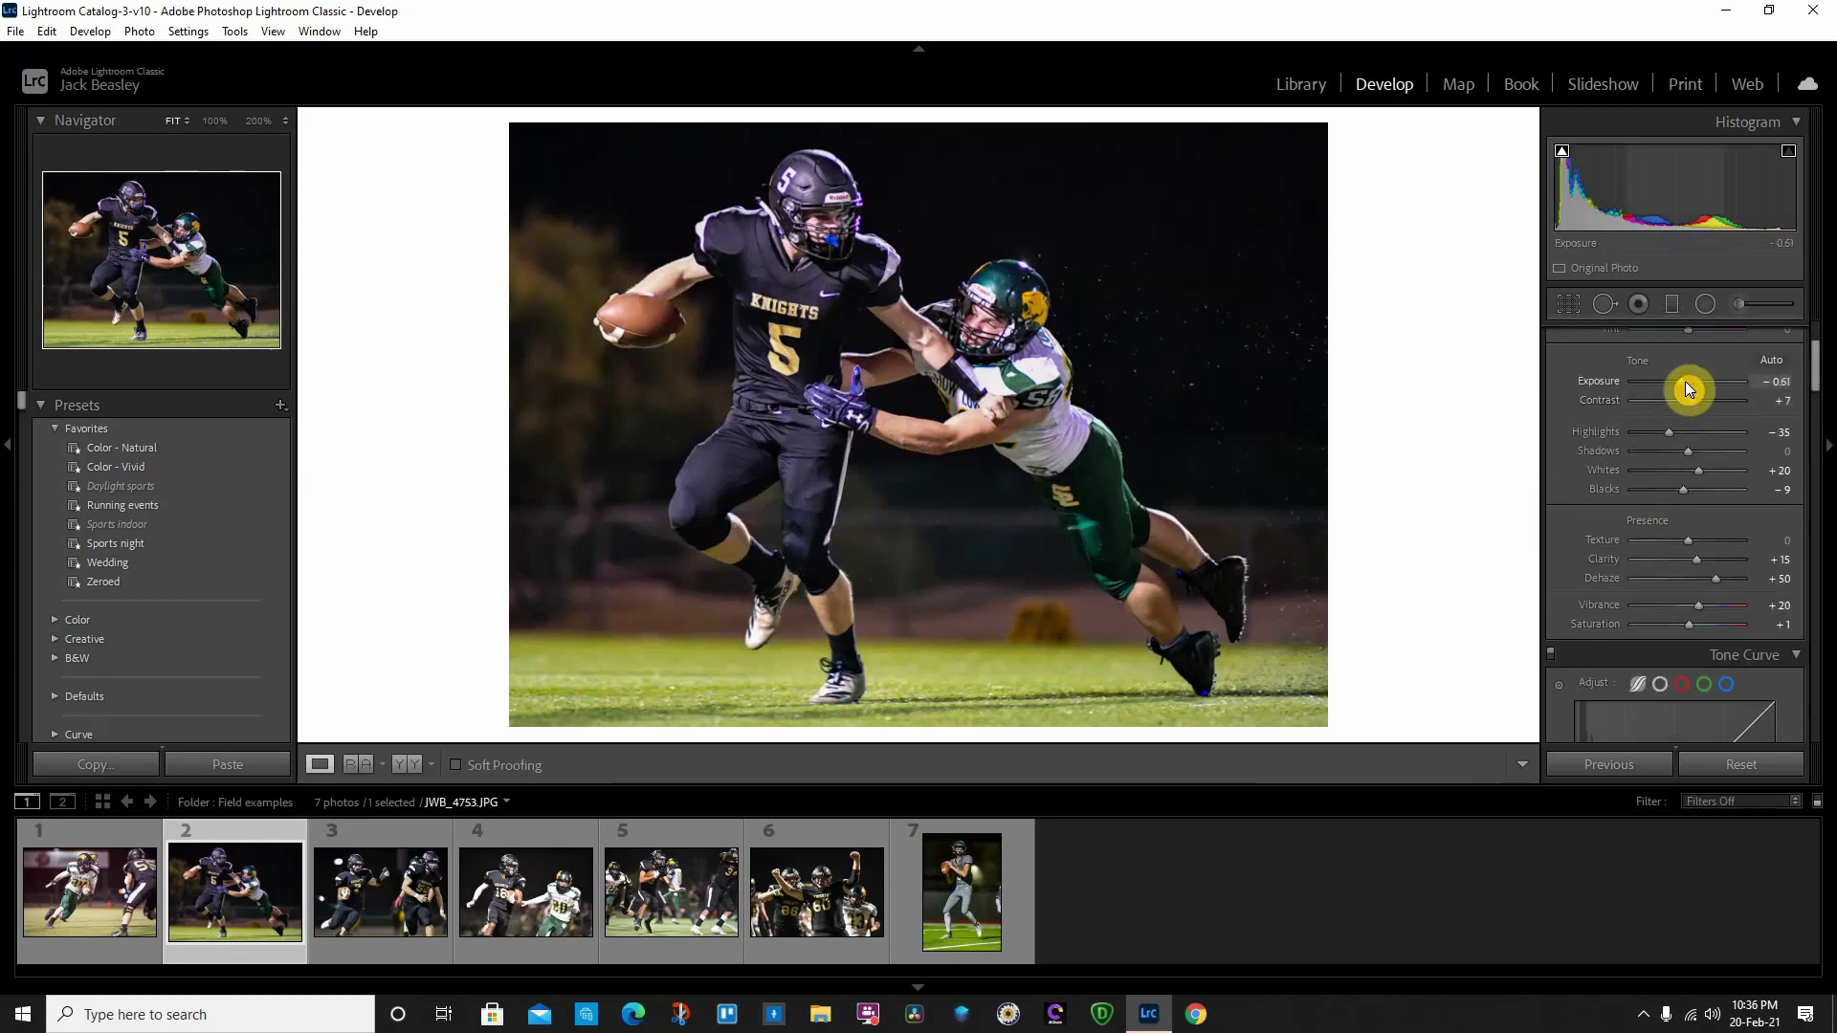
scroll(1684, 380, down, 3)
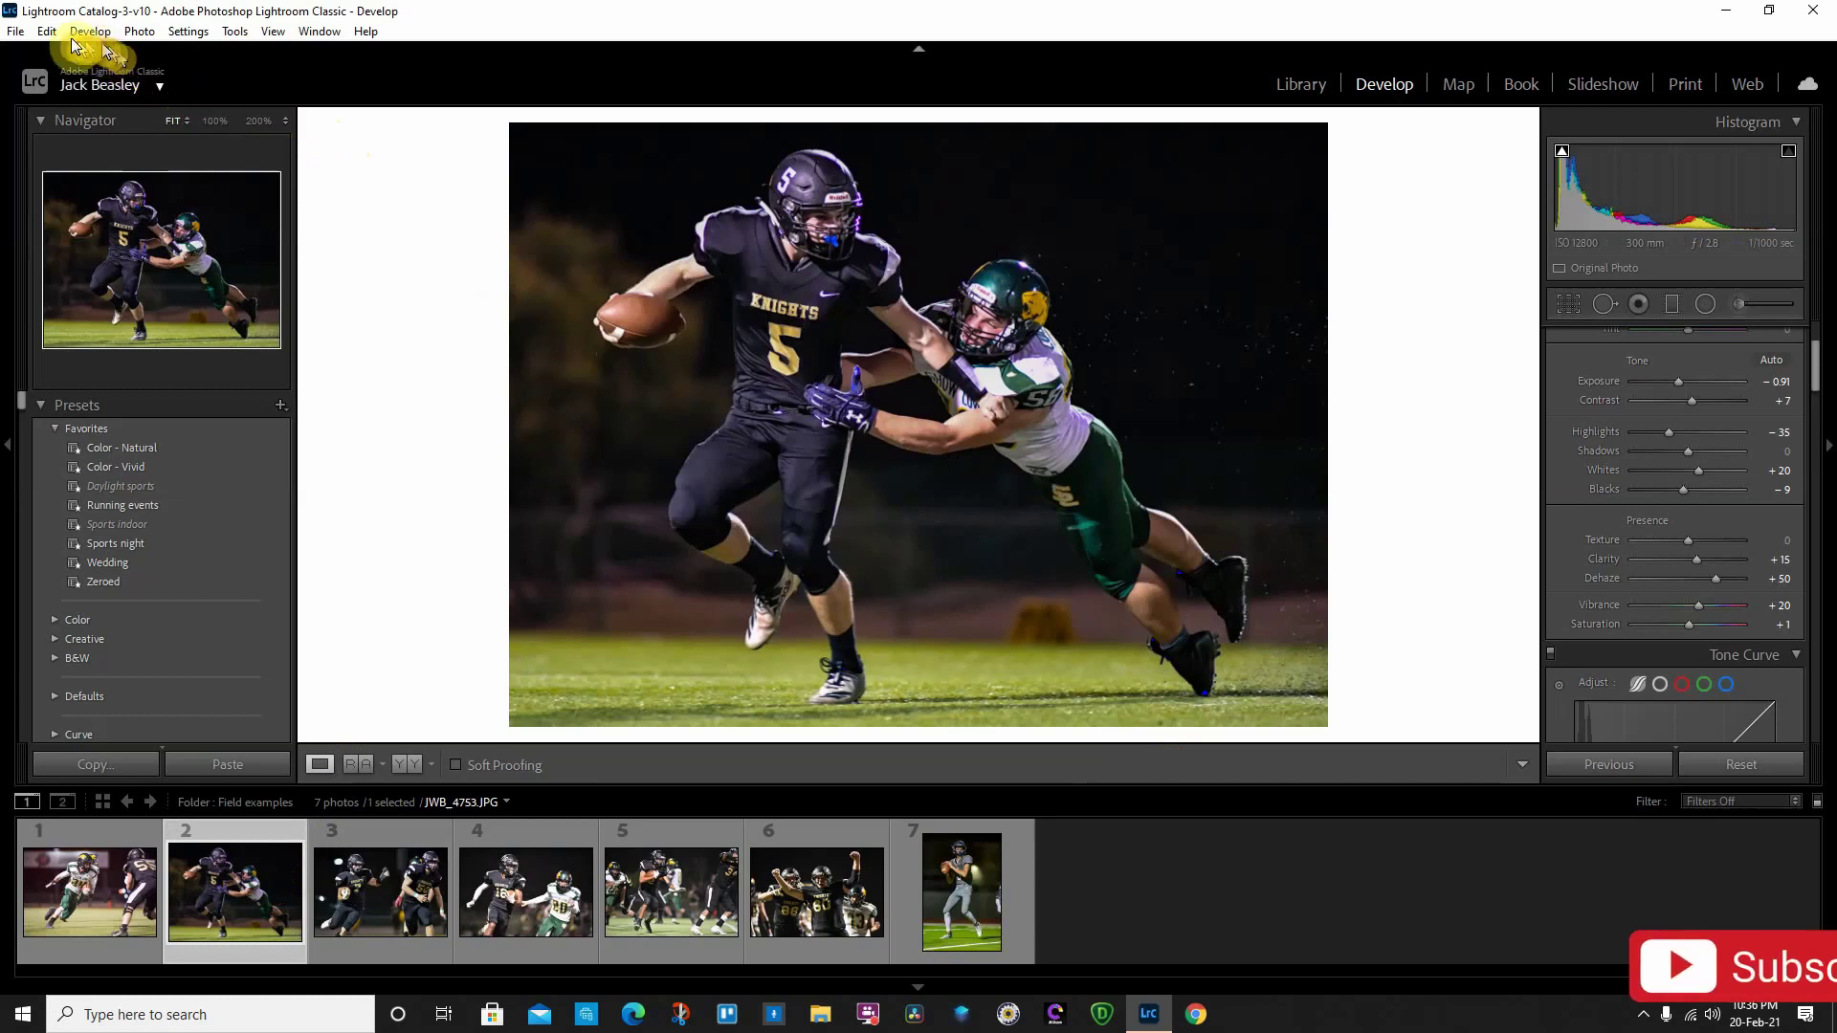
- Send JWB_4753.JPG to Topaz DeNoise AI as a 16-bit sRGB TIFF copy with Lightroom adjustments at 300 resolution
click(139, 32)
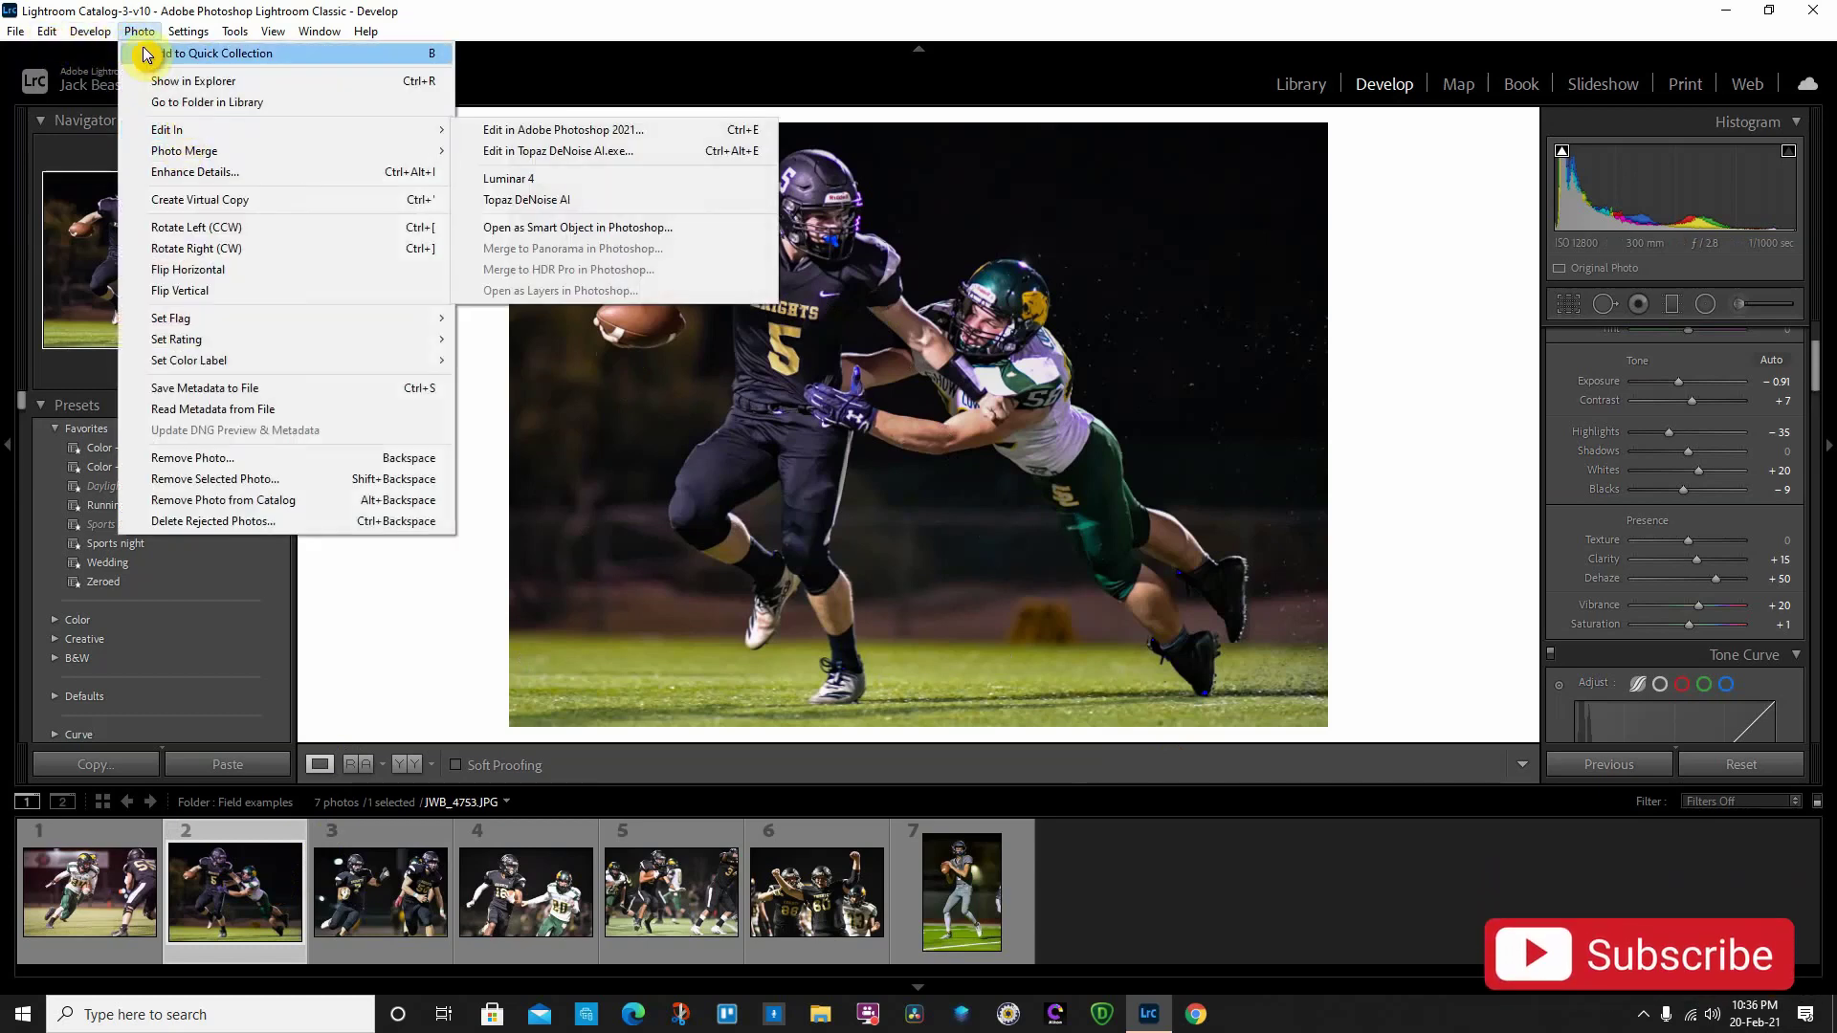
mouse_move(196, 142)
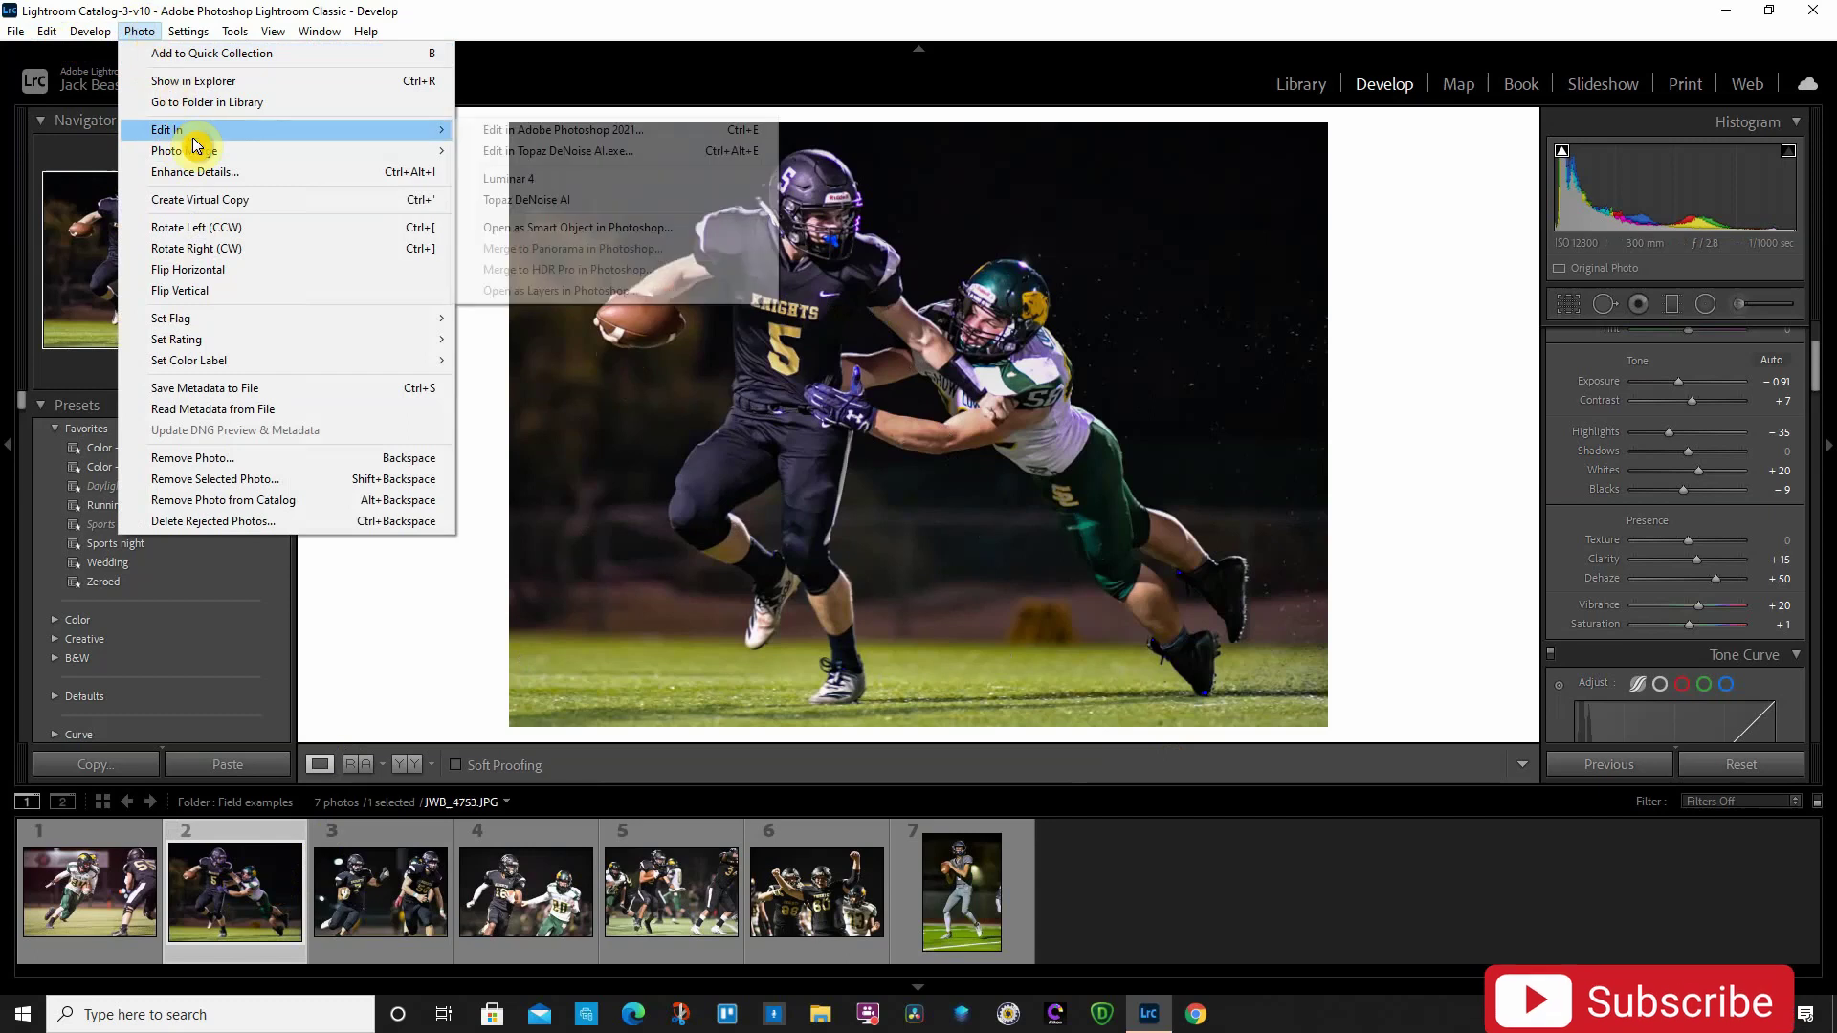
click(660, 152)
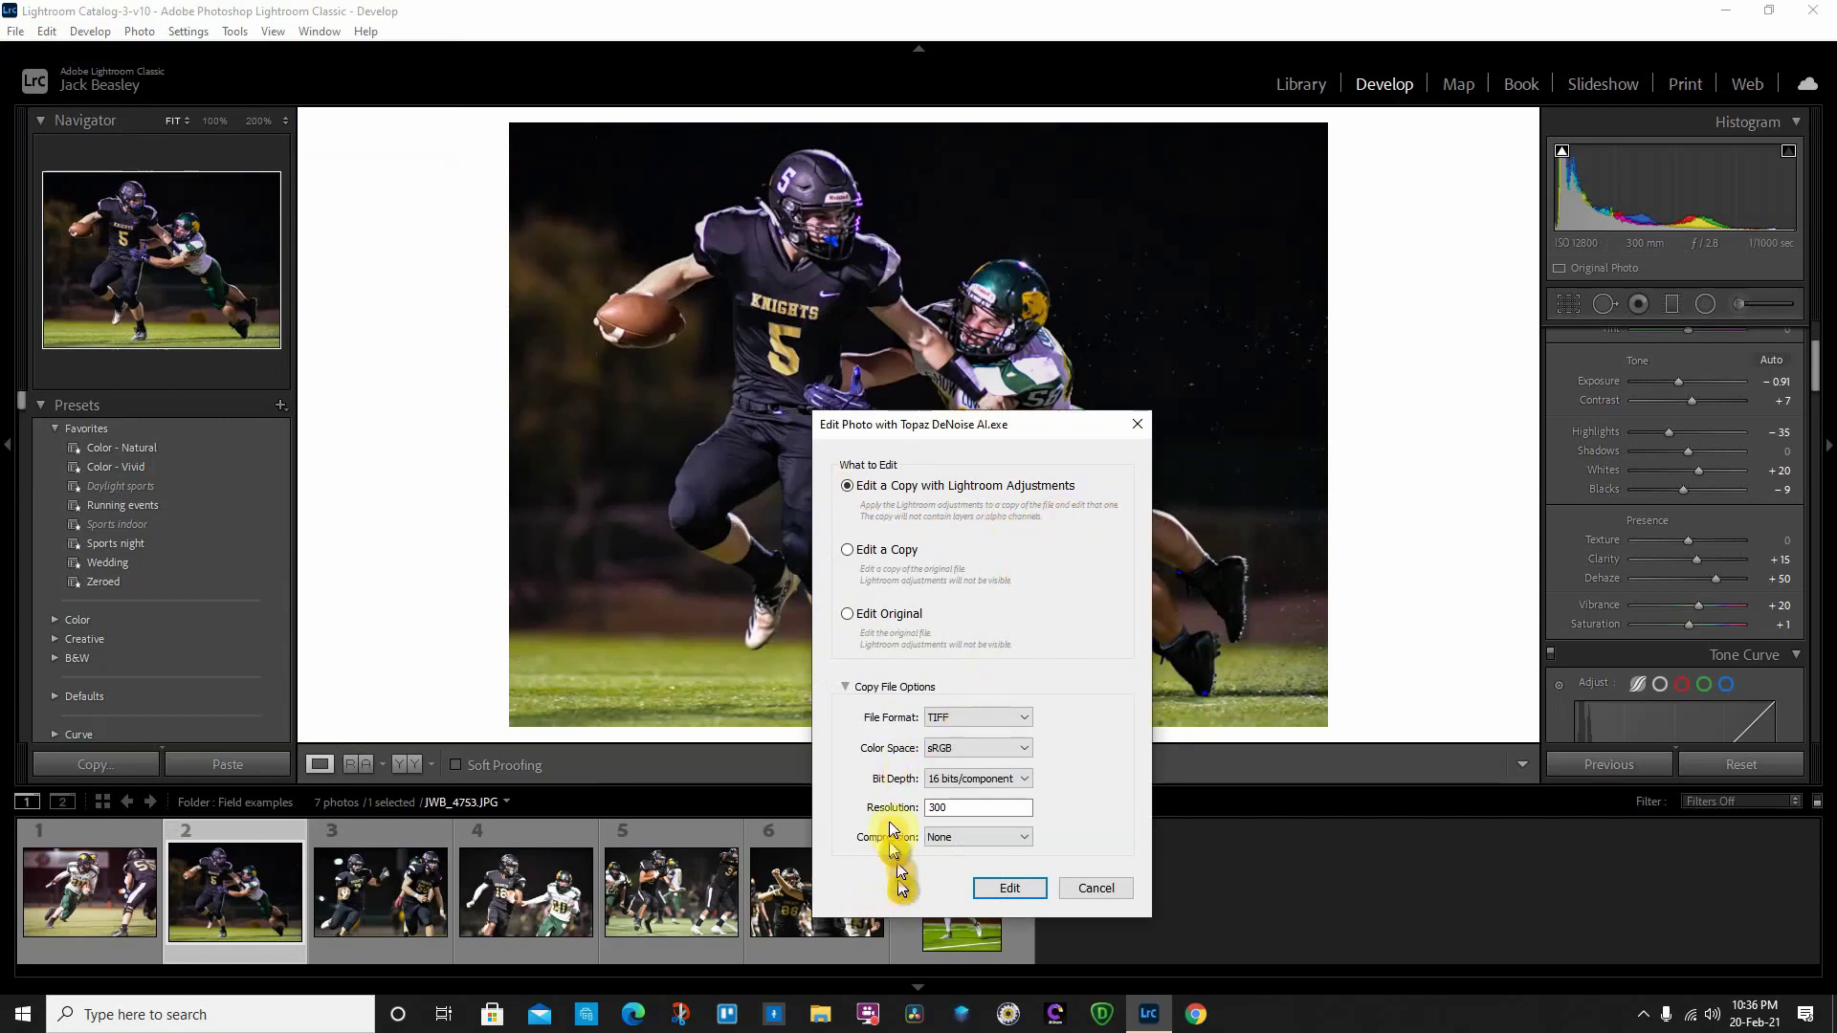
click(1004, 887)
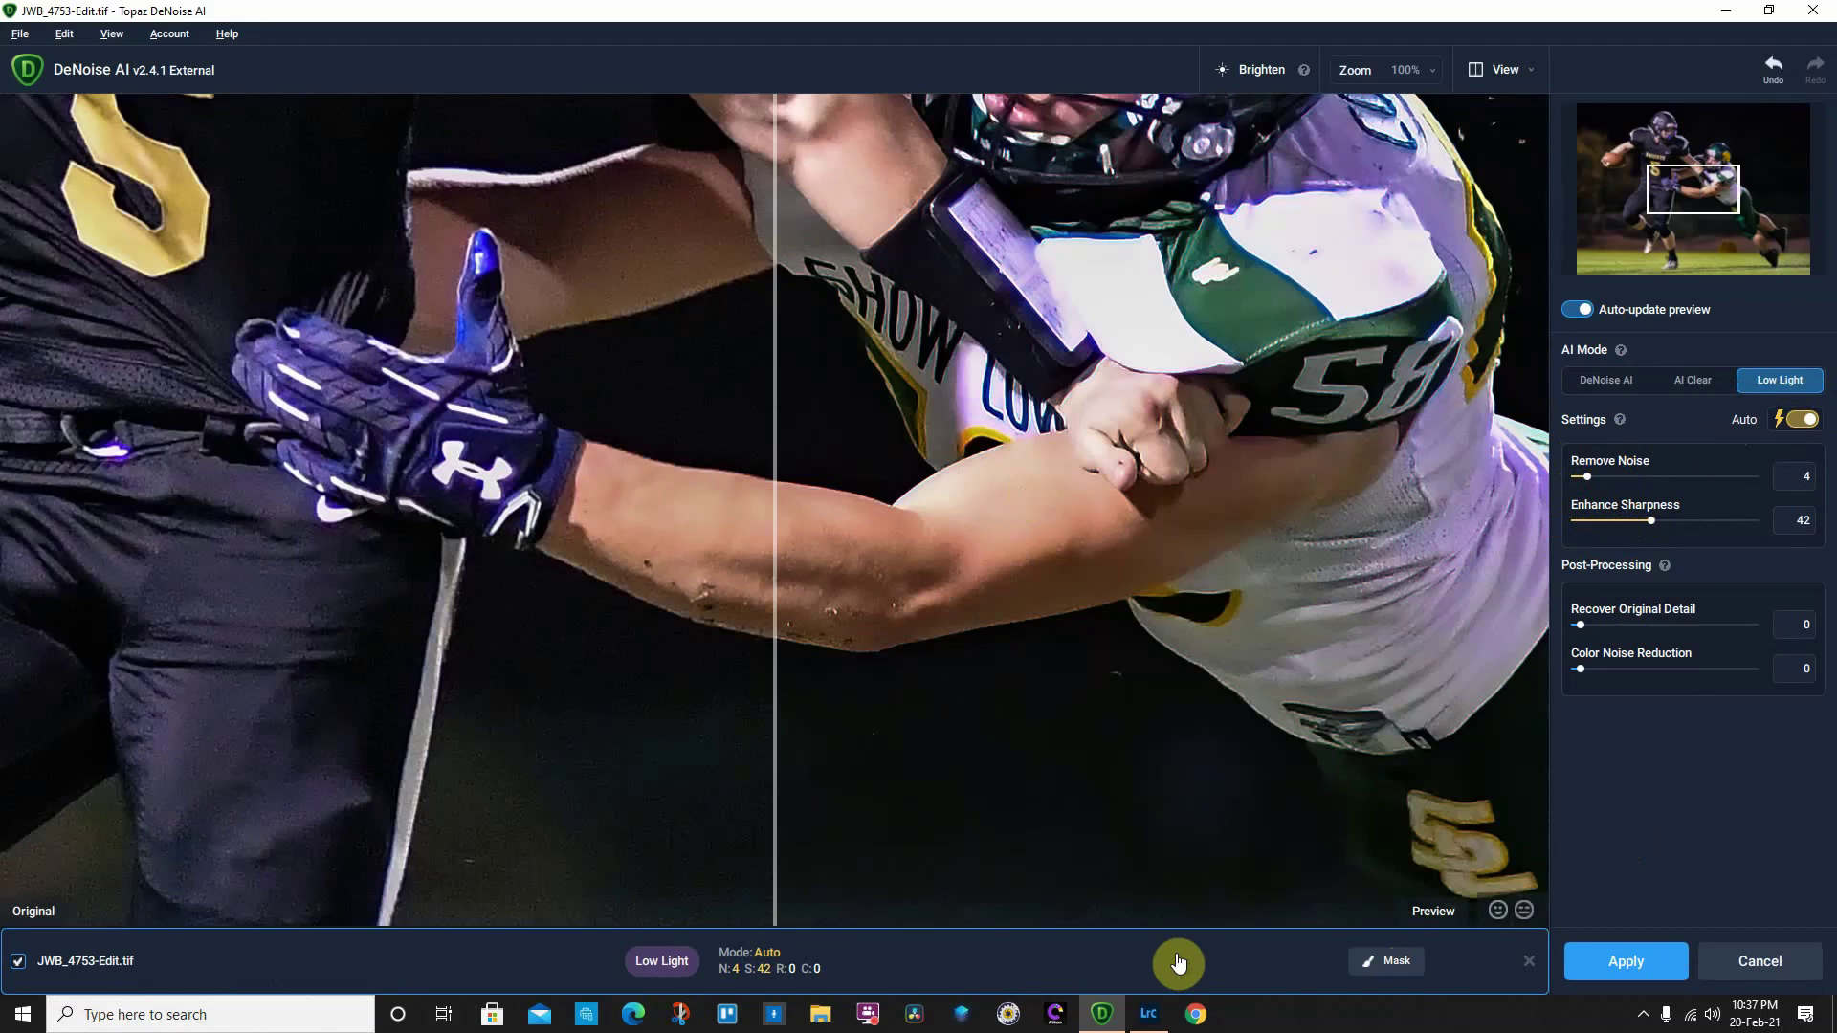
- Apply the Low Light noise reduction with automatic settings to JWB_4753-Edit.tif and return it to Lightroom Classic
click(1632, 964)
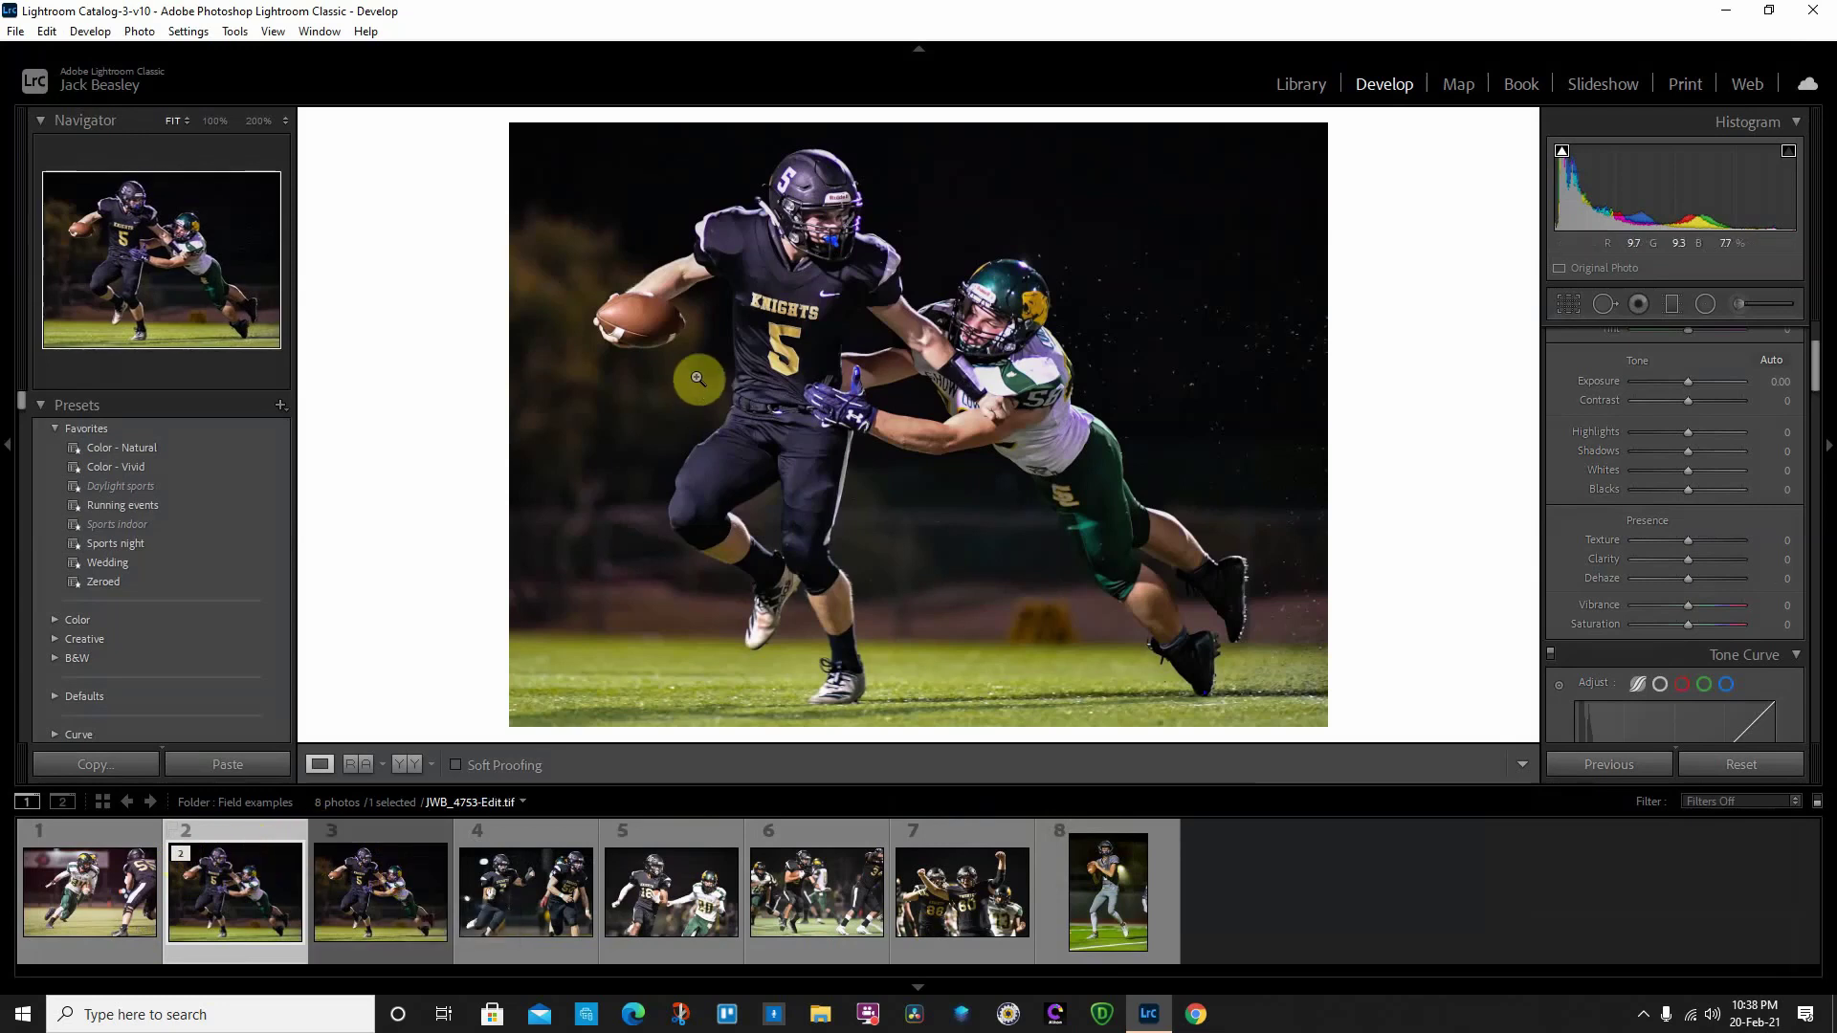
- Examine the denoised JWB_4753-Edit.tif at 100% around both players' helmets, faces, arms and jerseys
click(840, 198)
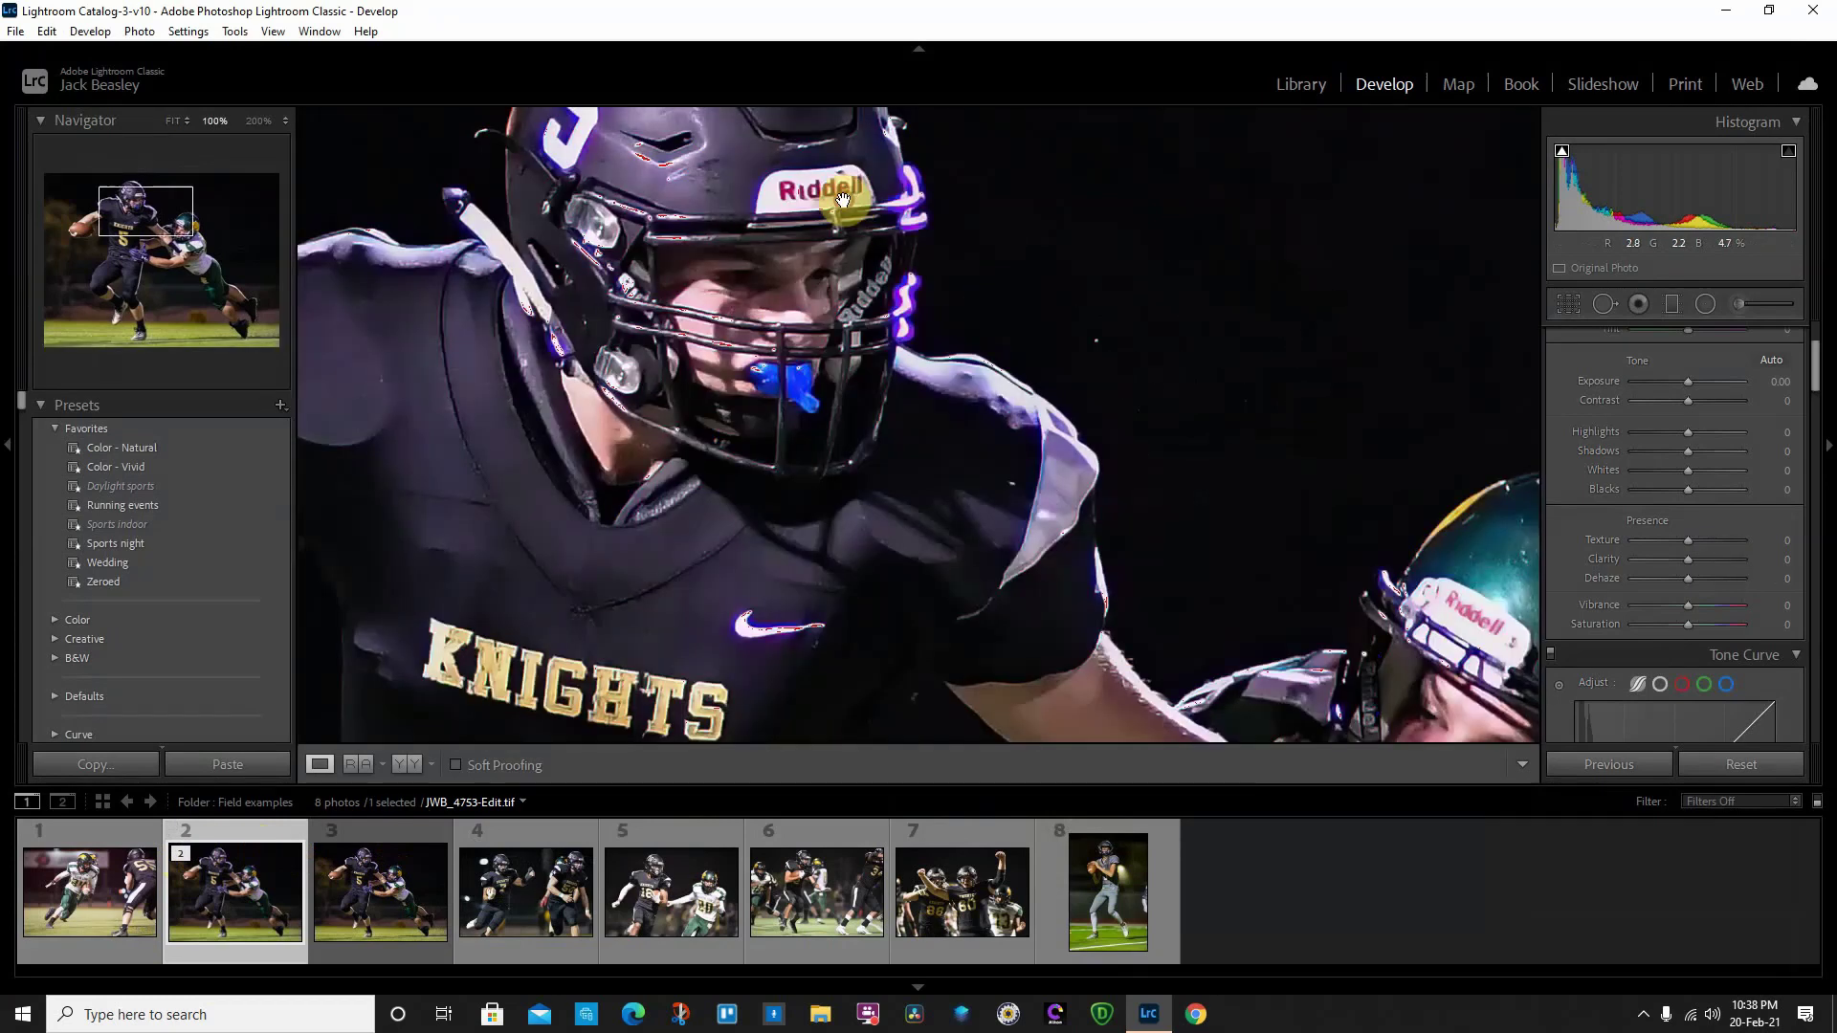
click(670, 277)
click(947, 424)
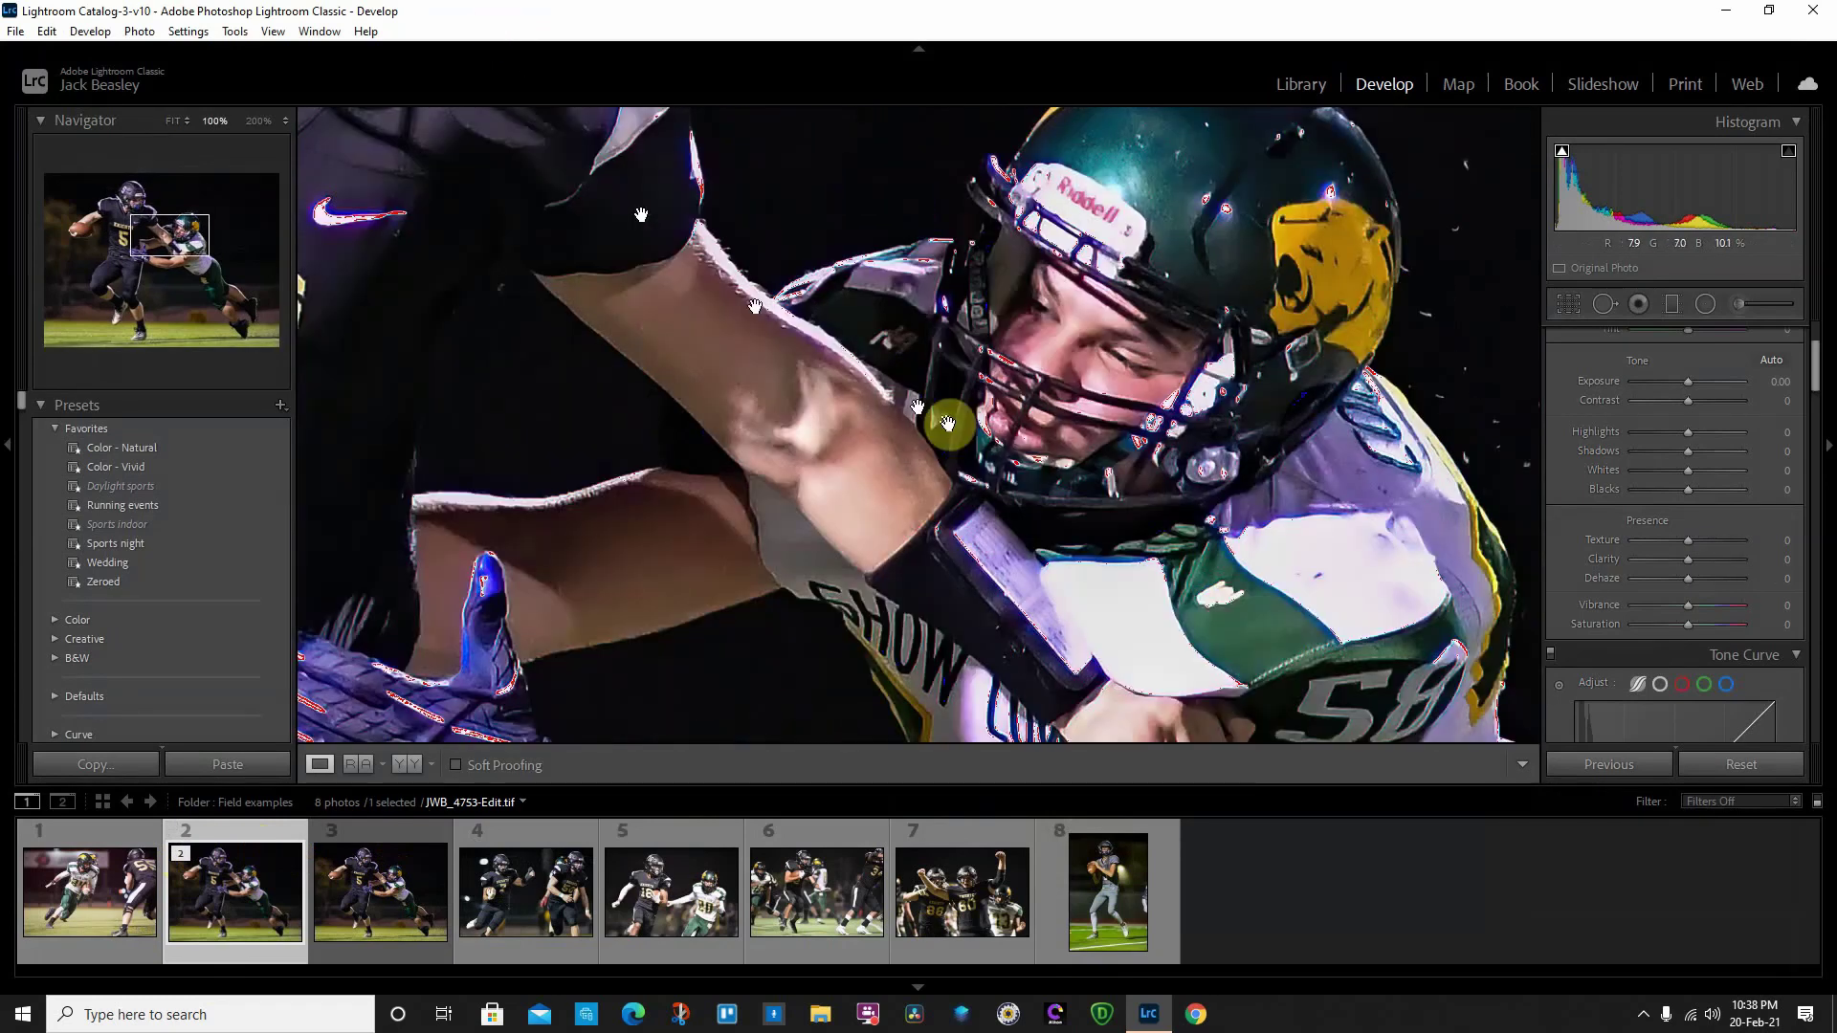
drag(737, 205, 1333, 644)
drag(771, 328, 1163, 523)
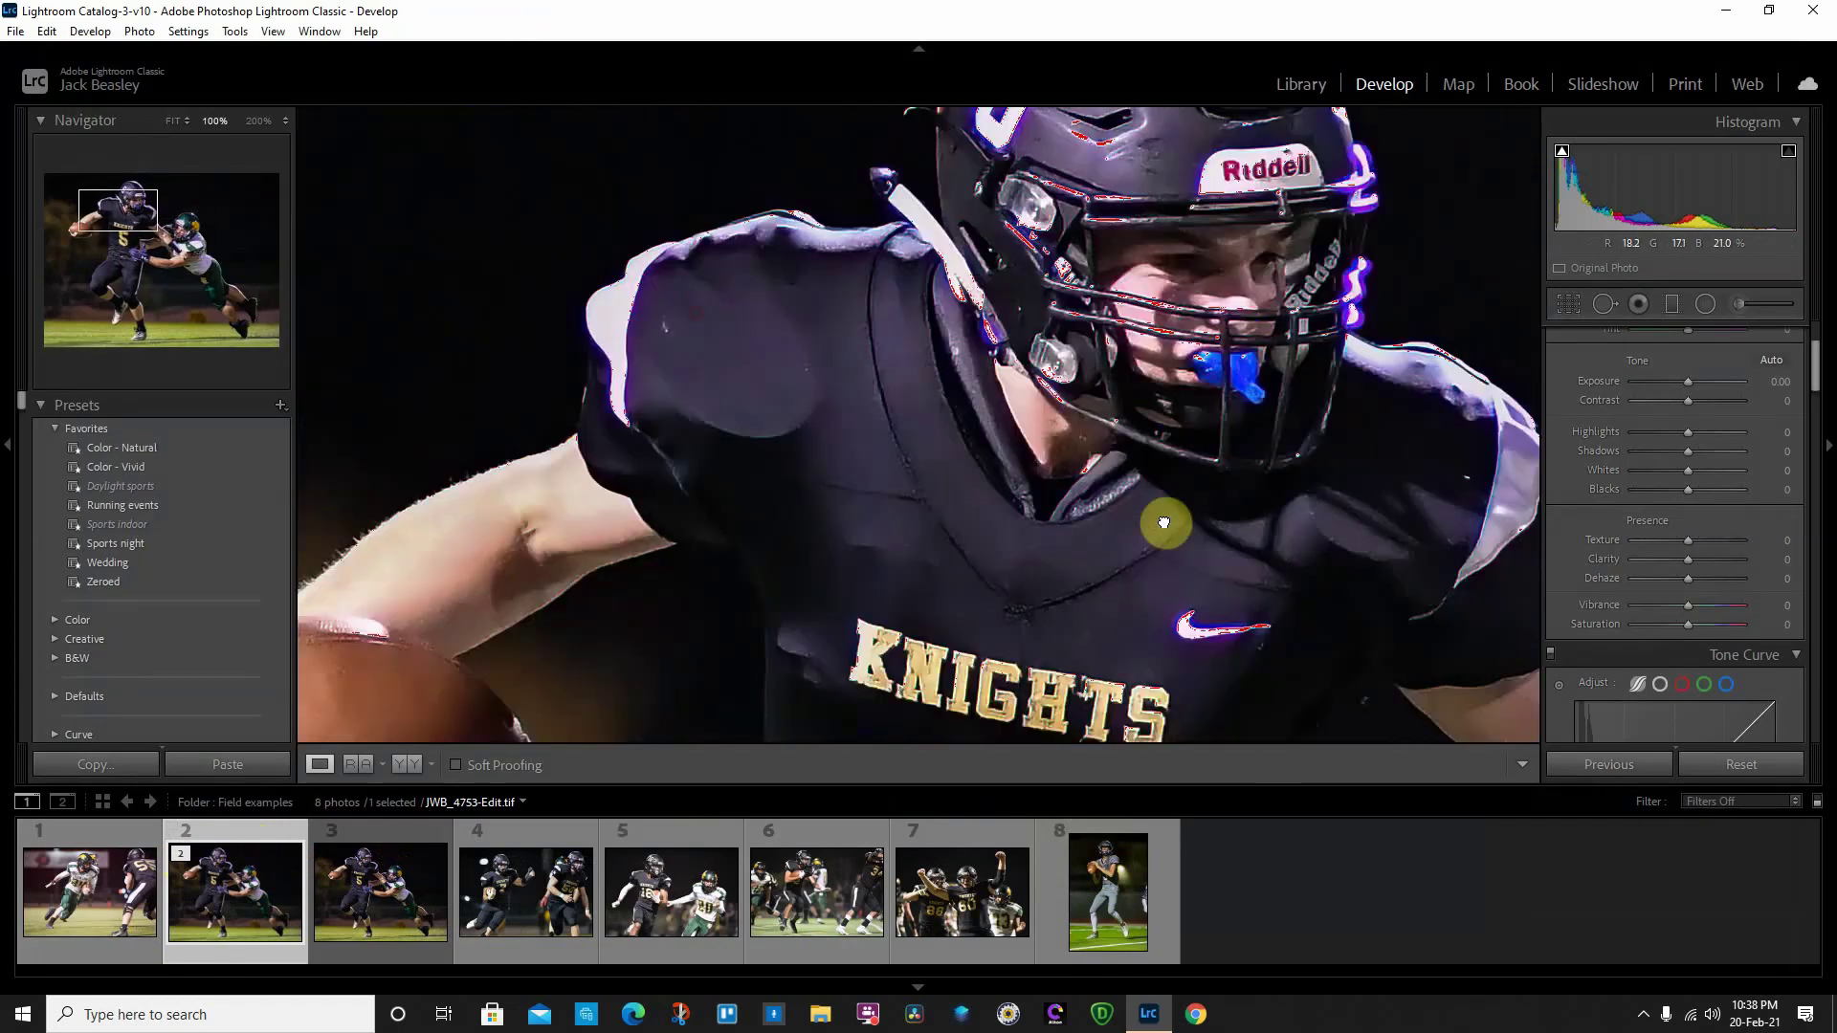
drag(771, 279, 425, 571)
drag(730, 440, 905, 394)
- Compare the original JWB_4753.JPG with the denoised JWB_4753-Edit.tif at 100% around the ball carrier's helmet and jersey
click(389, 880)
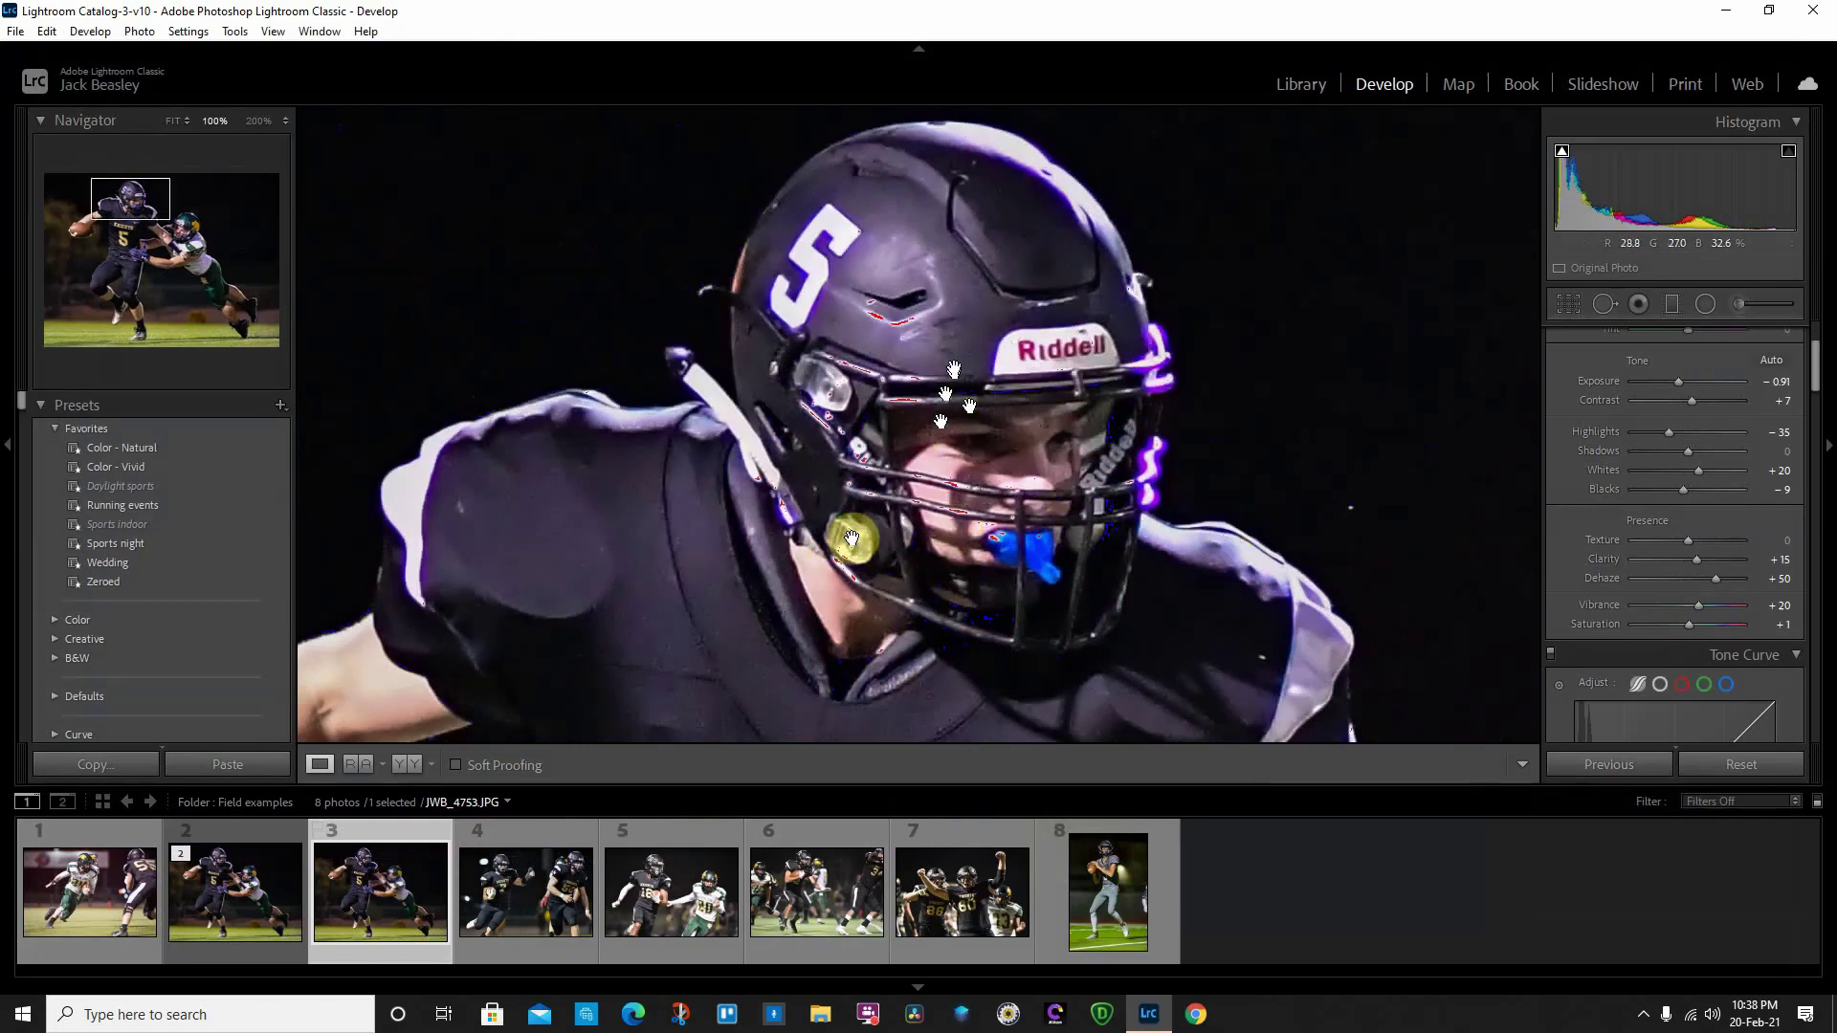
click(255, 865)
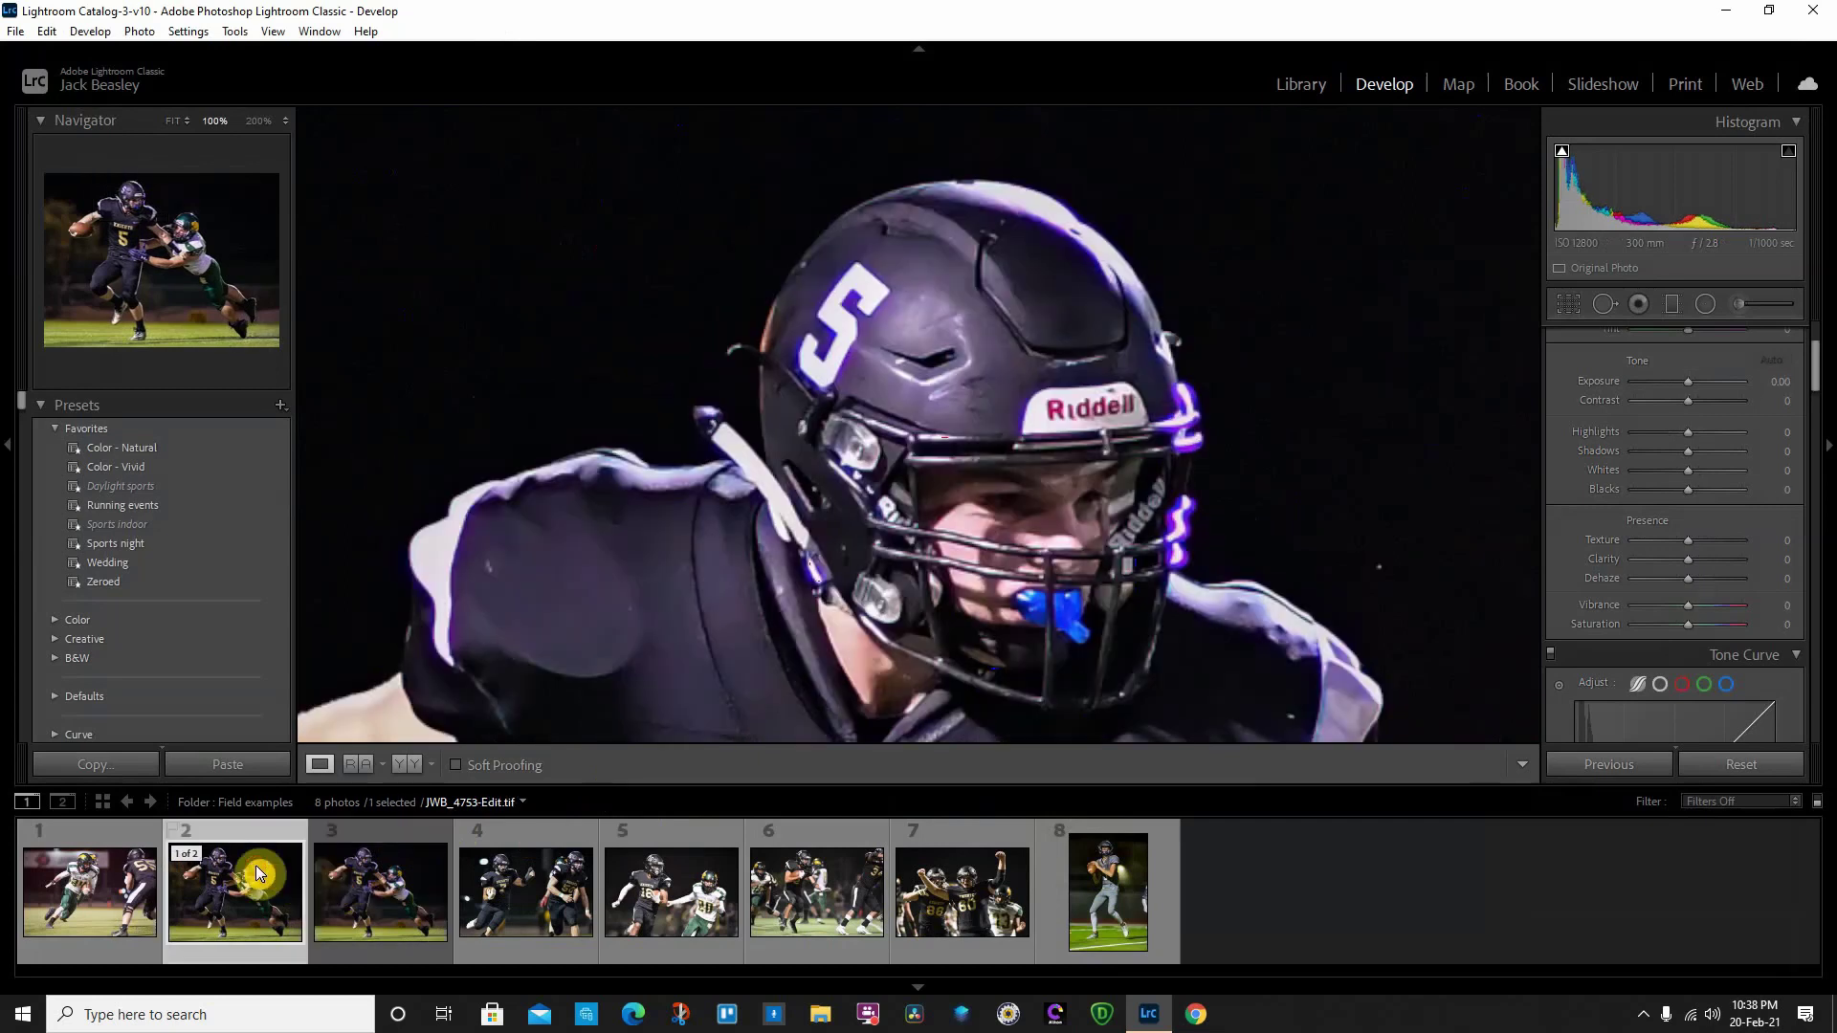
drag(901, 617, 791, 479)
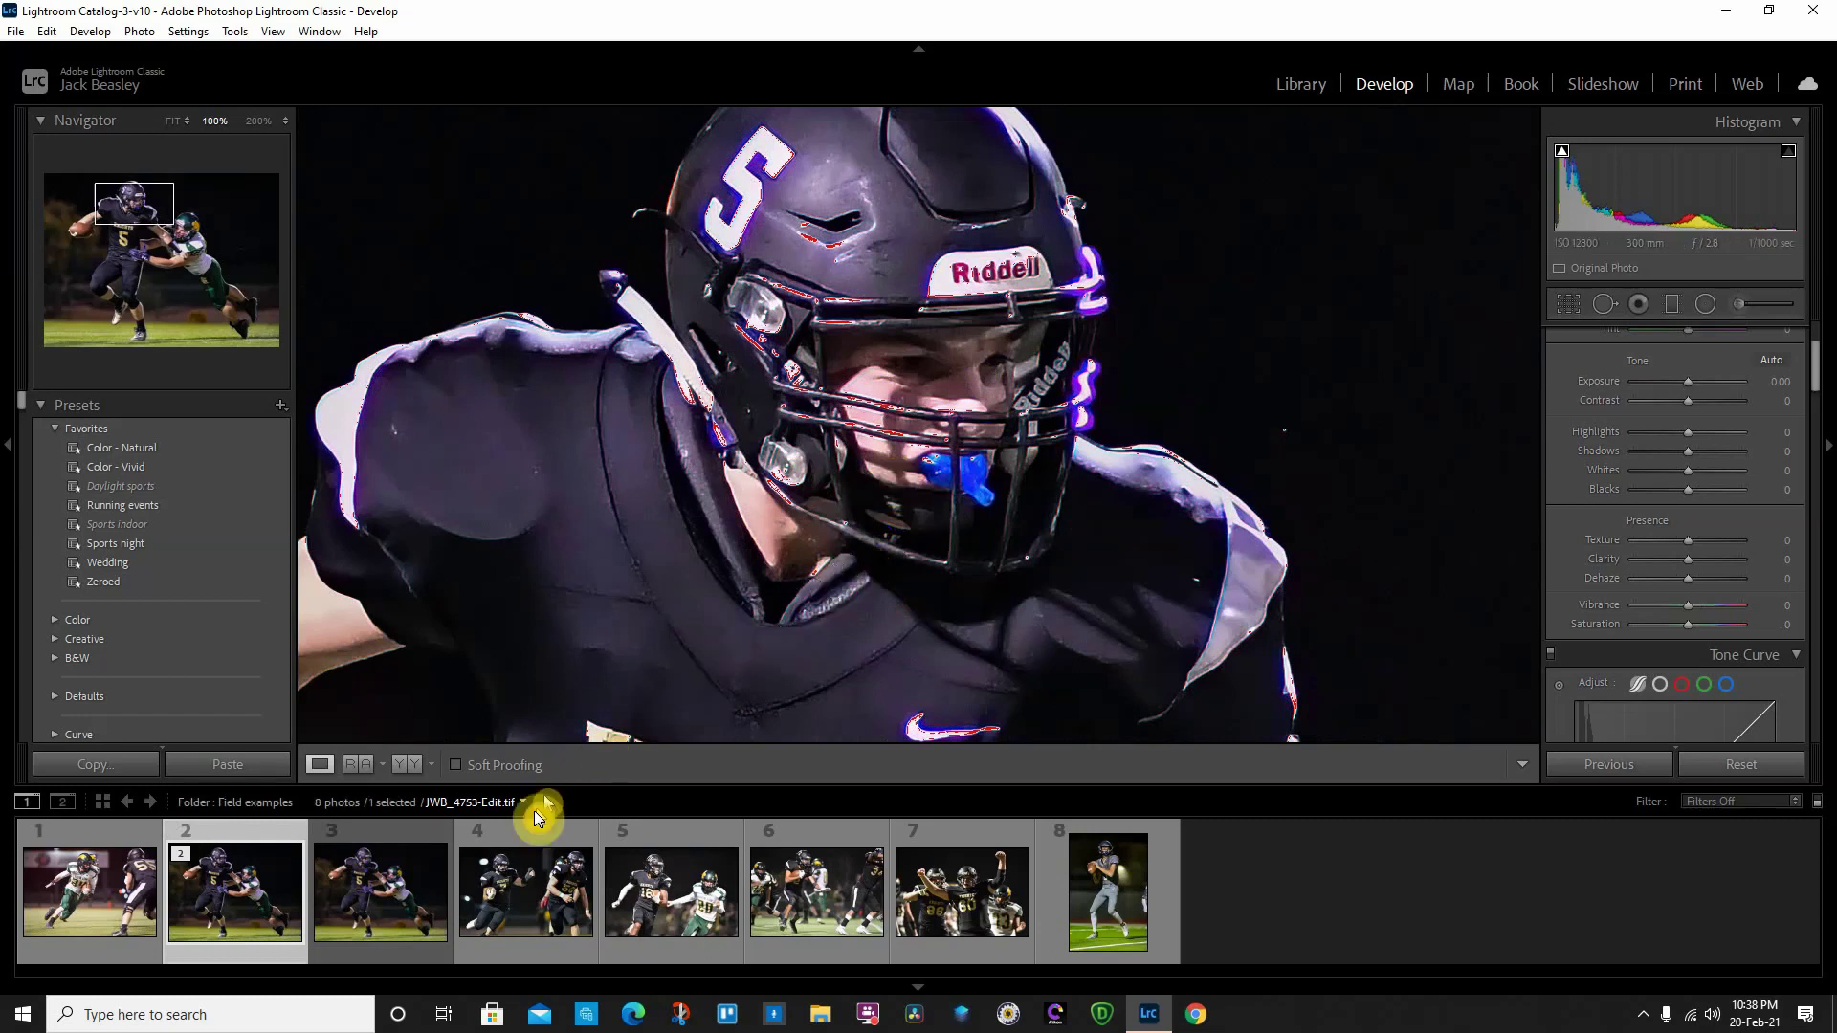
click(398, 873)
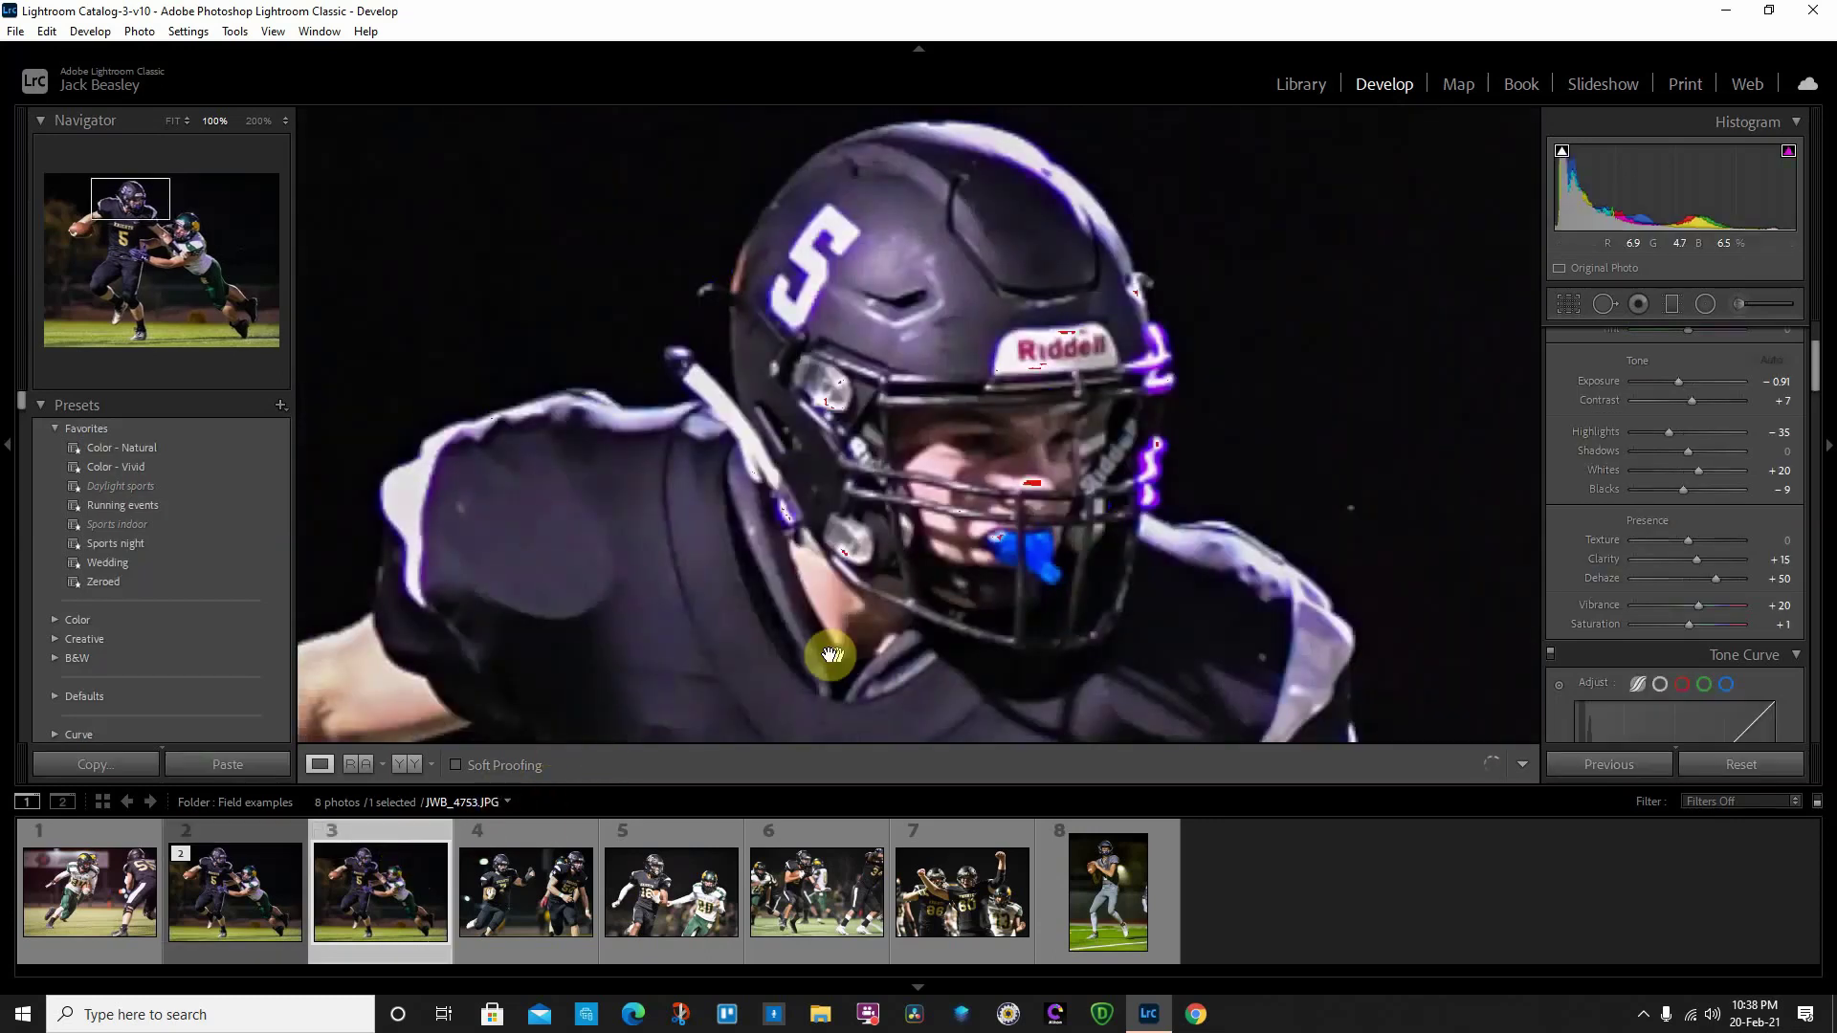
drag(842, 689, 895, 595)
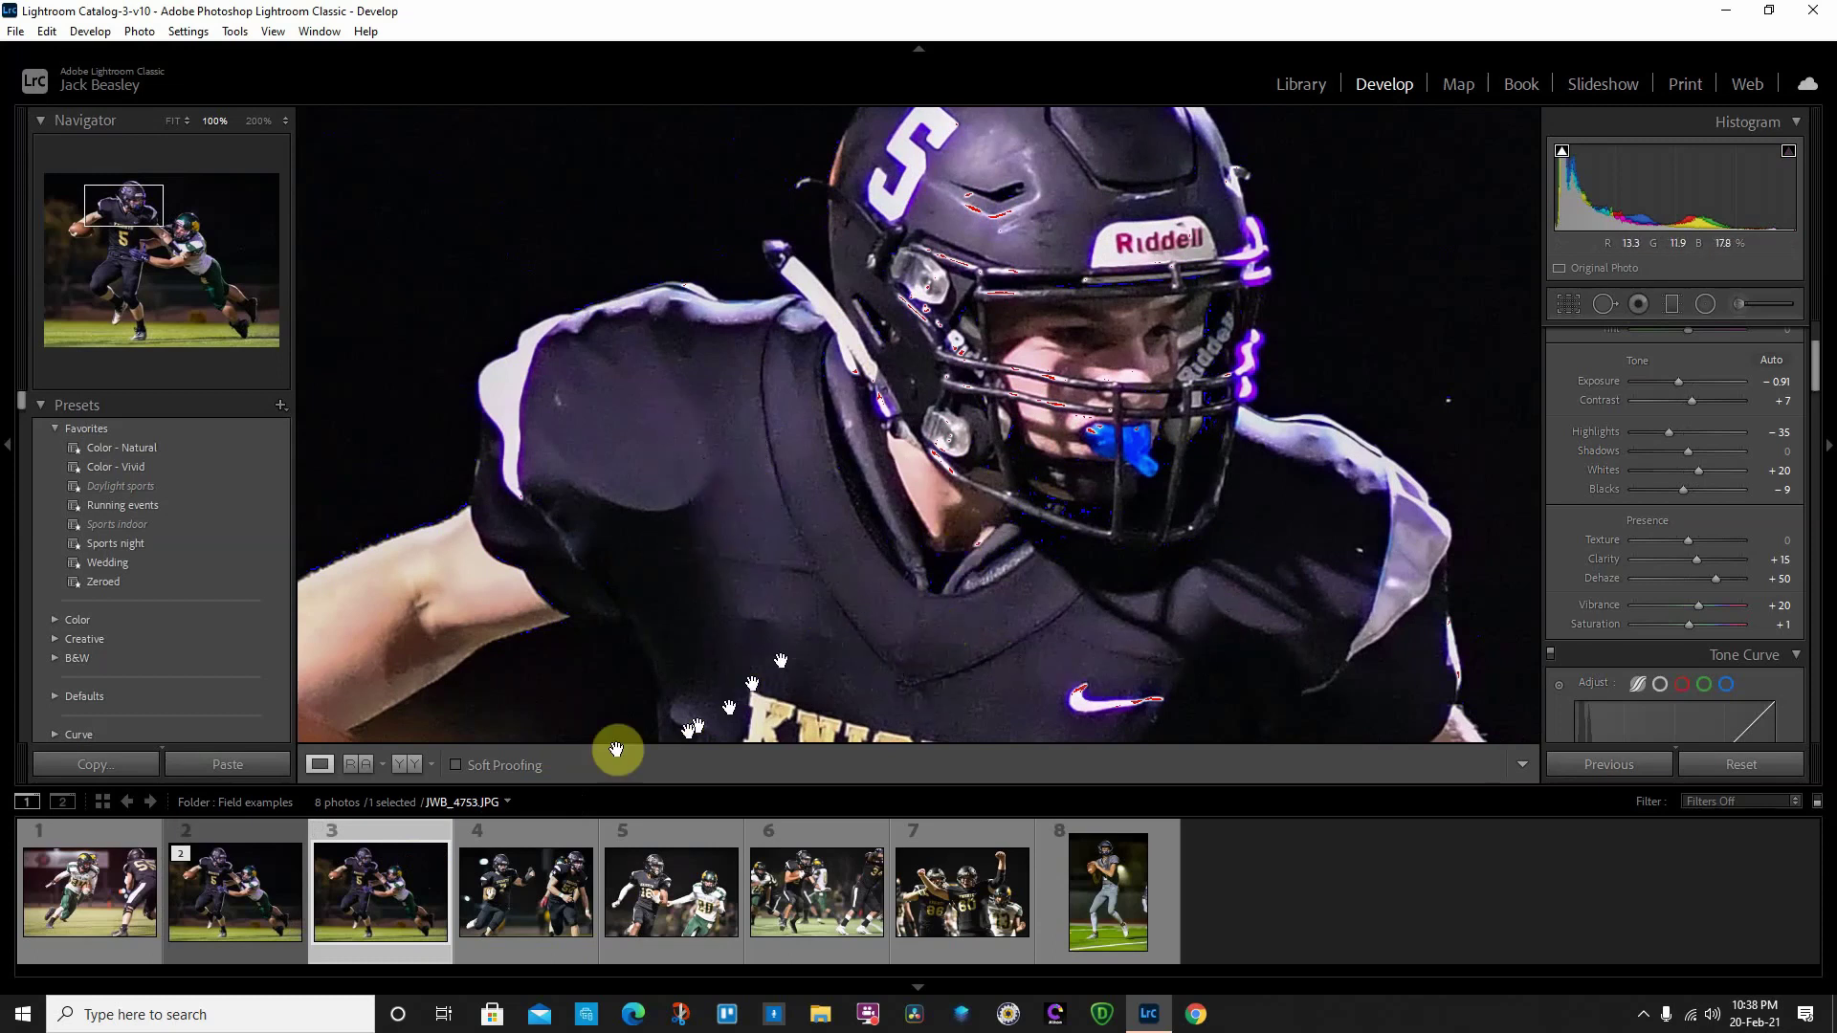
click(286, 872)
drag(708, 612, 885, 387)
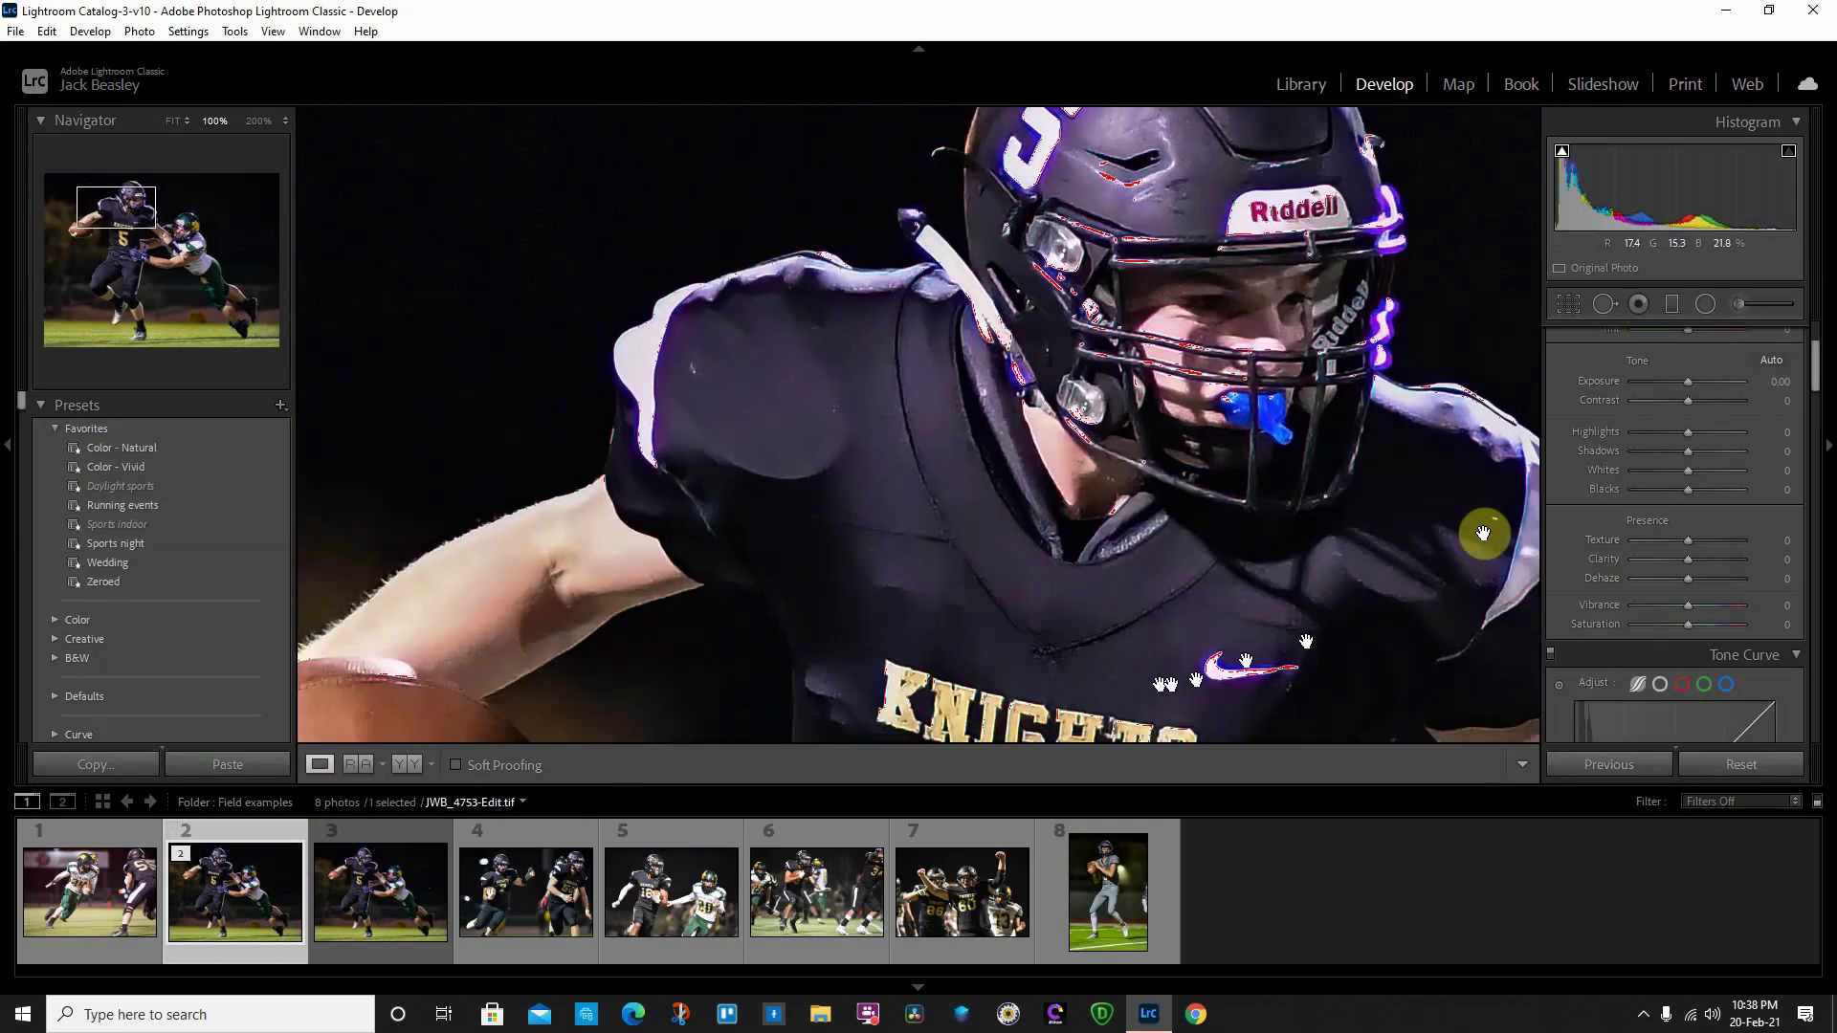